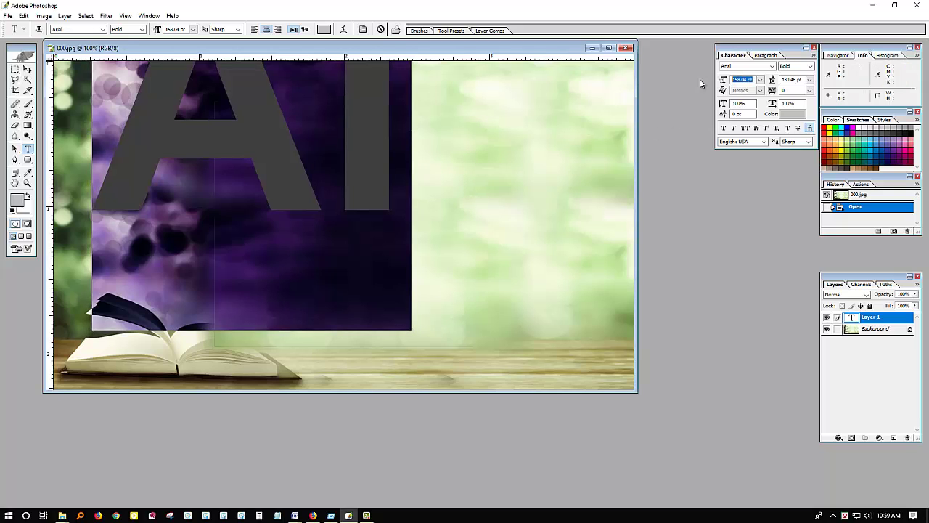
# - Set the font size of the title text on the image to 35 pt
pyautogui.write('60')
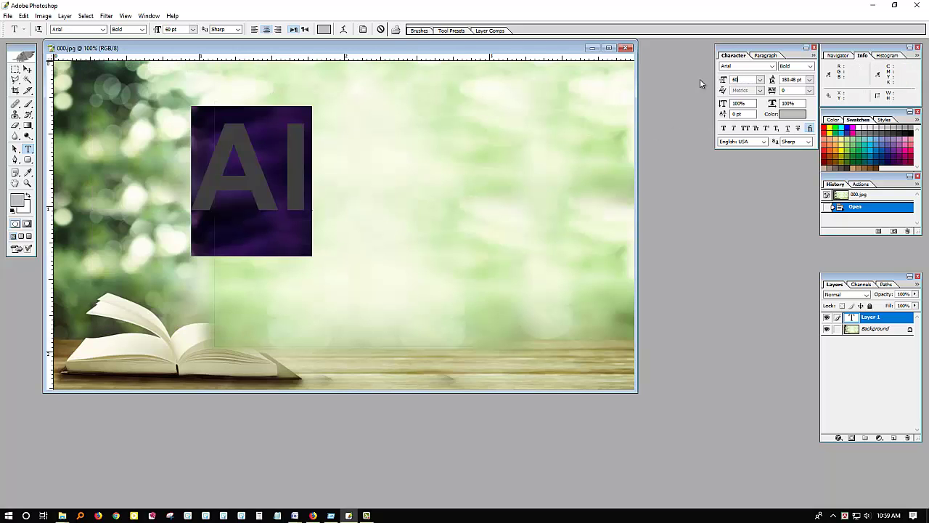
pyautogui.press('Return')
pyautogui.write('50')
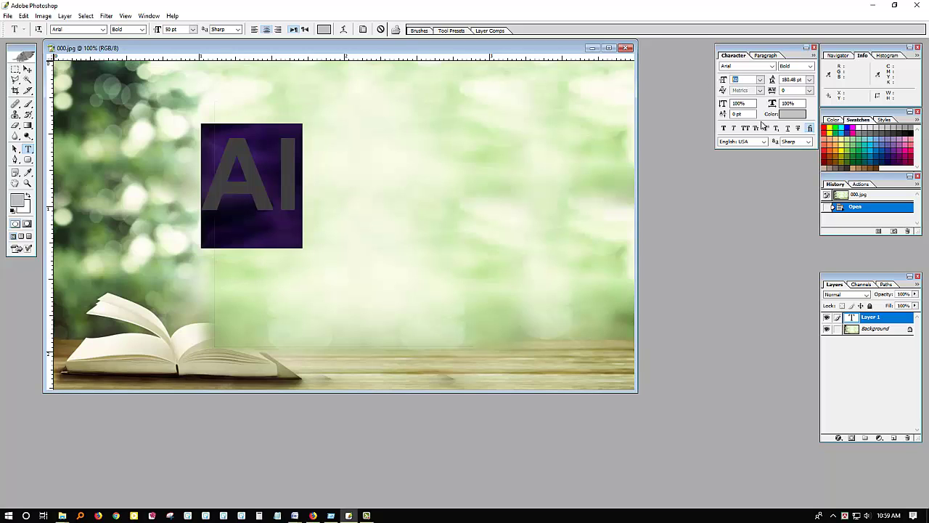
pyautogui.write('35')
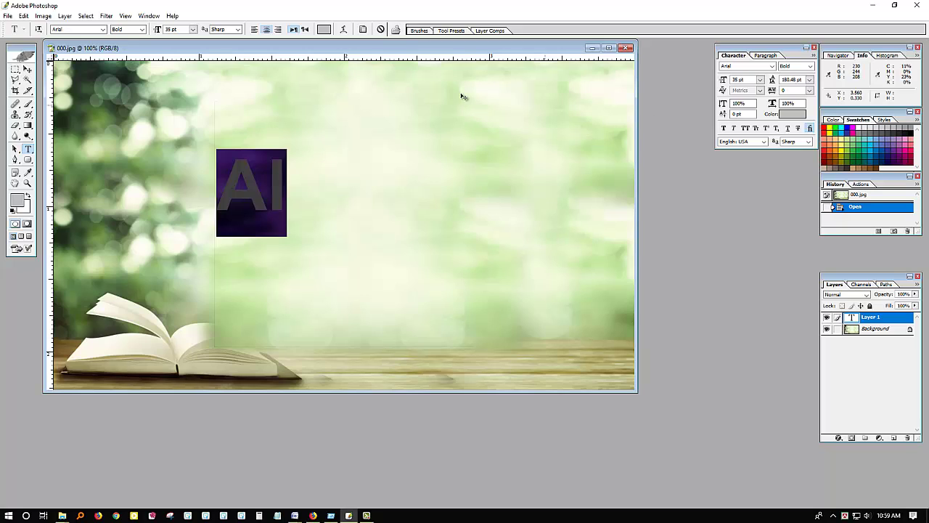
# - Complete the title text so that it reads "Al-Quran & Al-Hadith"
pyautogui.press('Right')
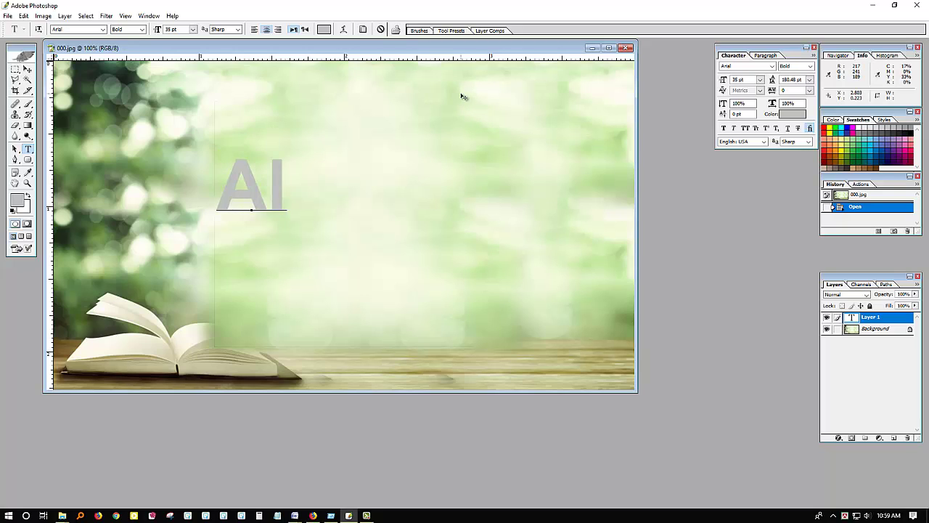
pyautogui.write('O')
pyautogui.press('BackSpace')
pyautogui.press('BackSpace')
pyautogui.write('-')
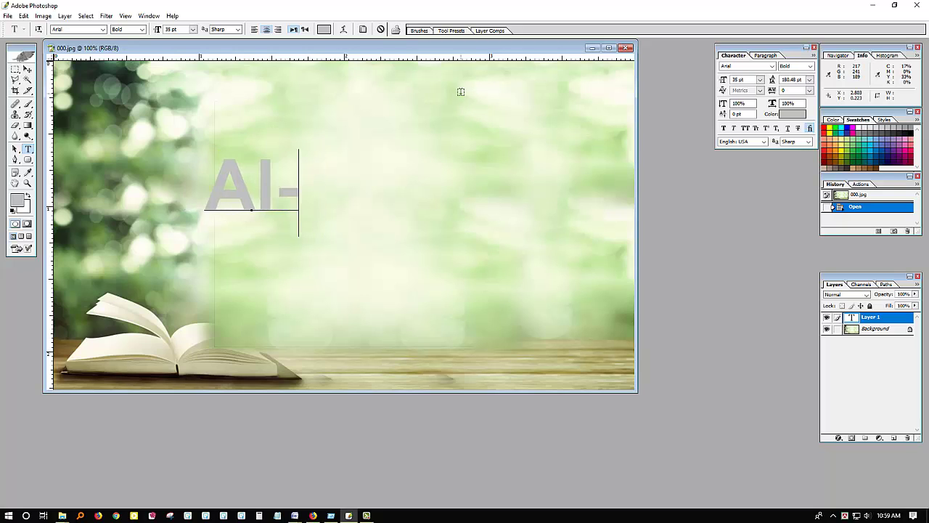
pyautogui.write('Quran ')
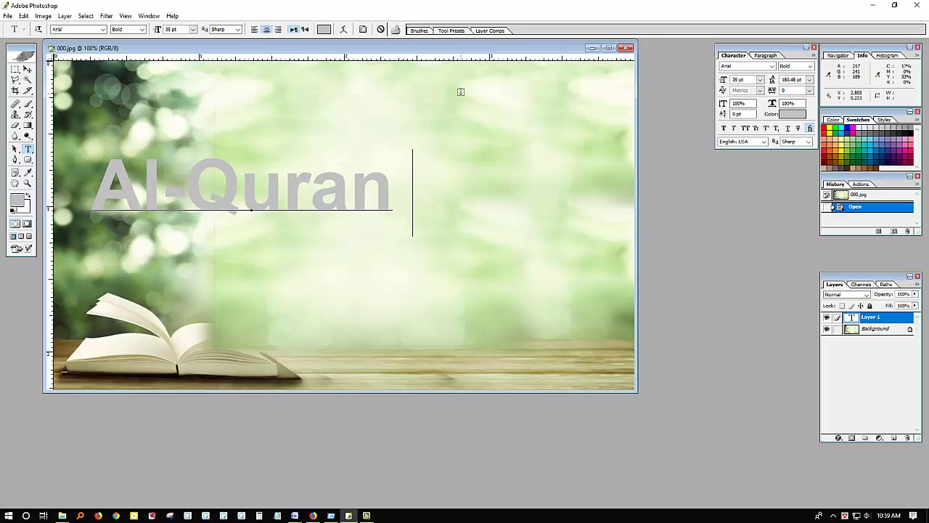
pyautogui.write('& Al')
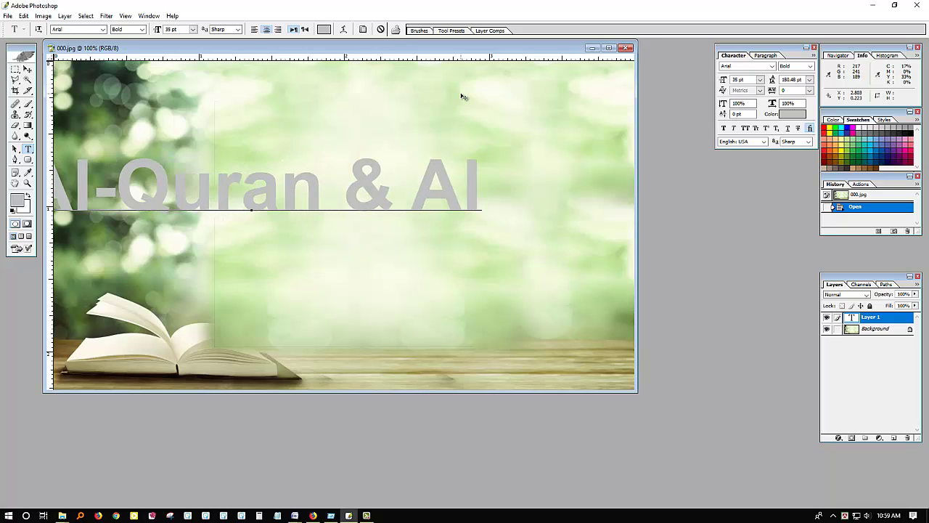
pyautogui.write('-Hadith')
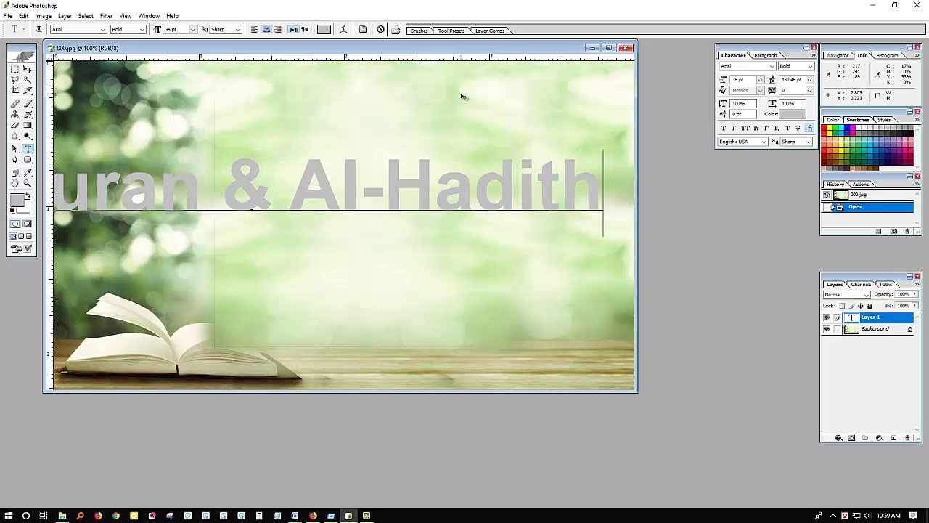
# - Reduce the whole title to 25 pt and move it so that it fits inside the upper part of the image
pyautogui.hotkey('ctrl', 'a')
pyautogui.hotkey('ctrl', 'shift', ',')
pyautogui.hotkey('ctrl', 'shift', ',')
pyautogui.hotkey('ctrl', 'shift', ',')
pyautogui.hotkey('ctrl', 'shift', ',')
pyautogui.hotkey('ctrl', 'shift', ',')
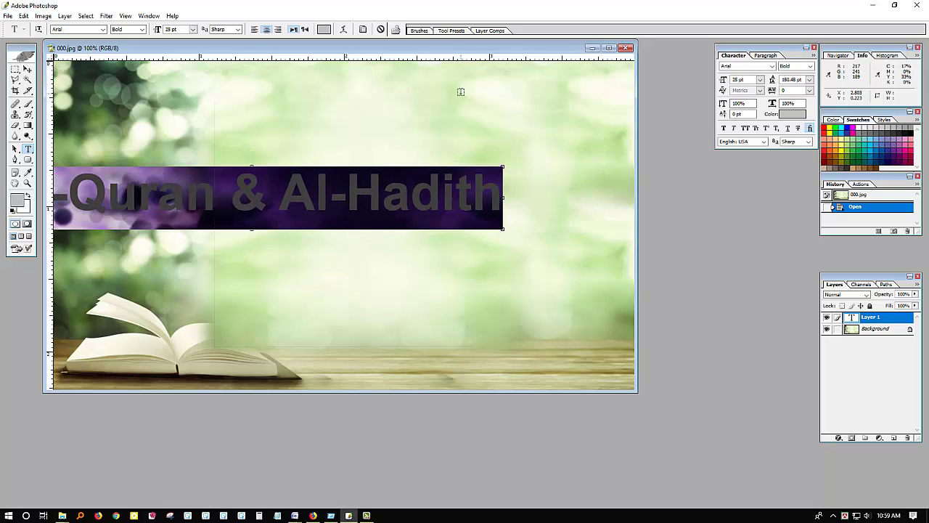
pyautogui.hotkey('ctrl', 'Return')
pyautogui.moveTo(332, 141); pyautogui.dragTo(420, 112)
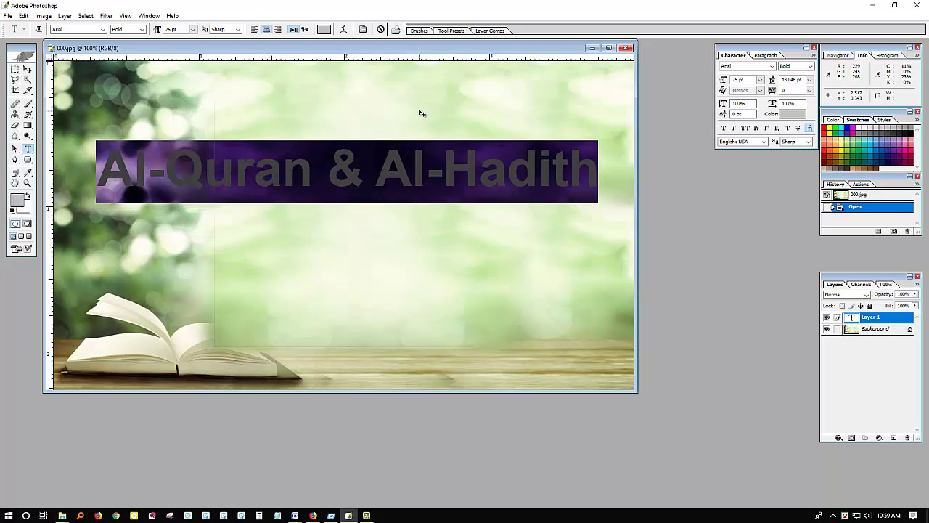
# - Maximize the document window and recolor the title to the dark green 1E2418 sampled from the dark foliage in the image
pyautogui.click(609, 48)
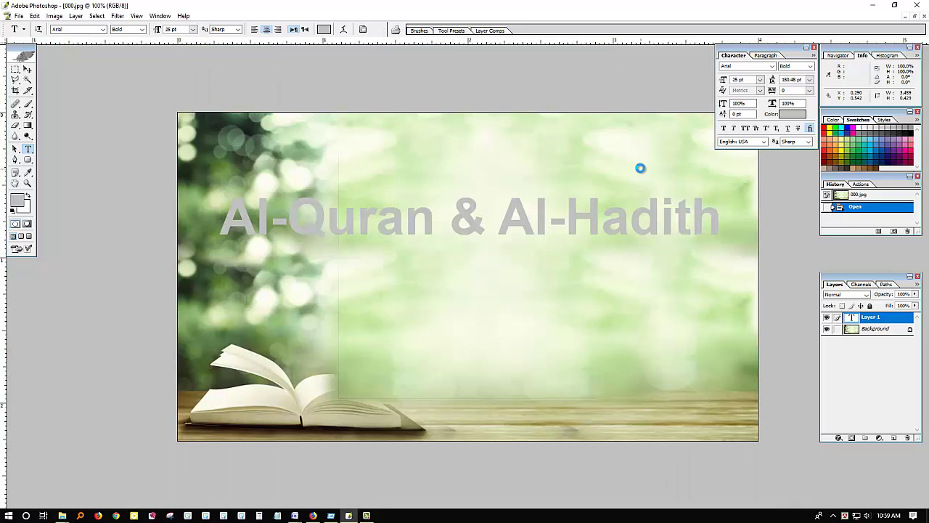
pyautogui.press('v')
pyautogui.click(791, 114)
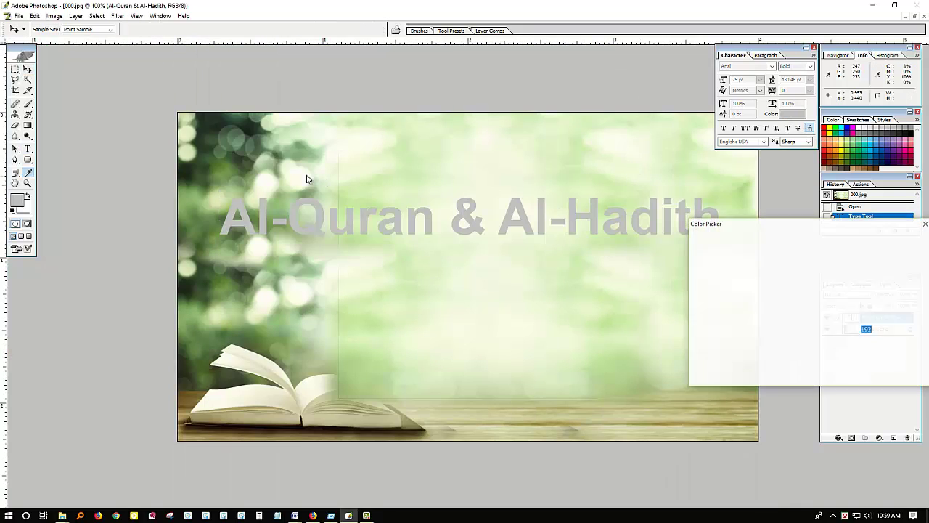
pyautogui.click(189, 167)
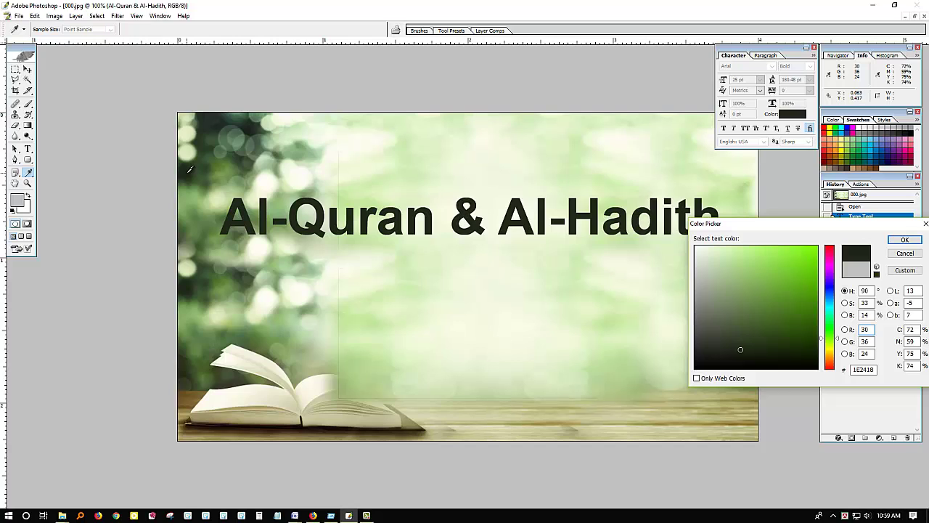
pyautogui.click(905, 240)
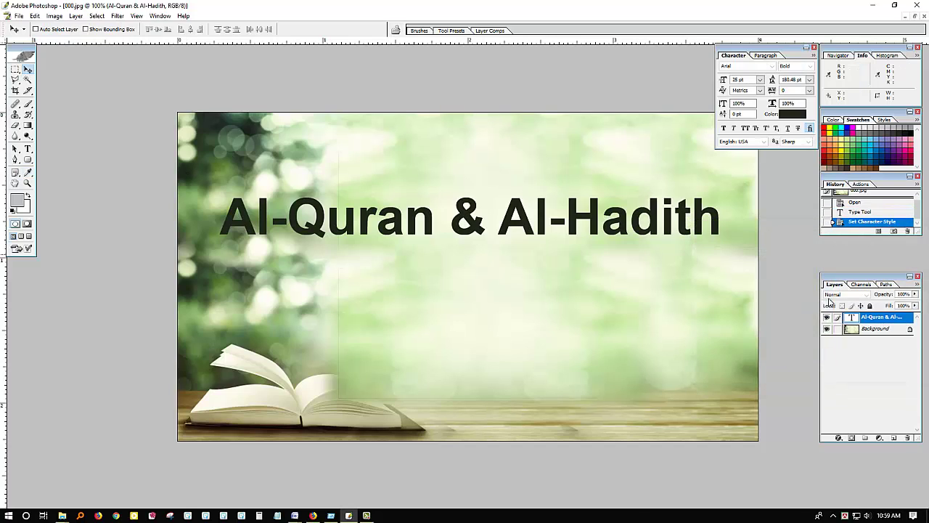
# - Add Drop Shadow and Bevel and Emboss effects to the title layer, keeping their default settings
pyautogui.click(840, 438)
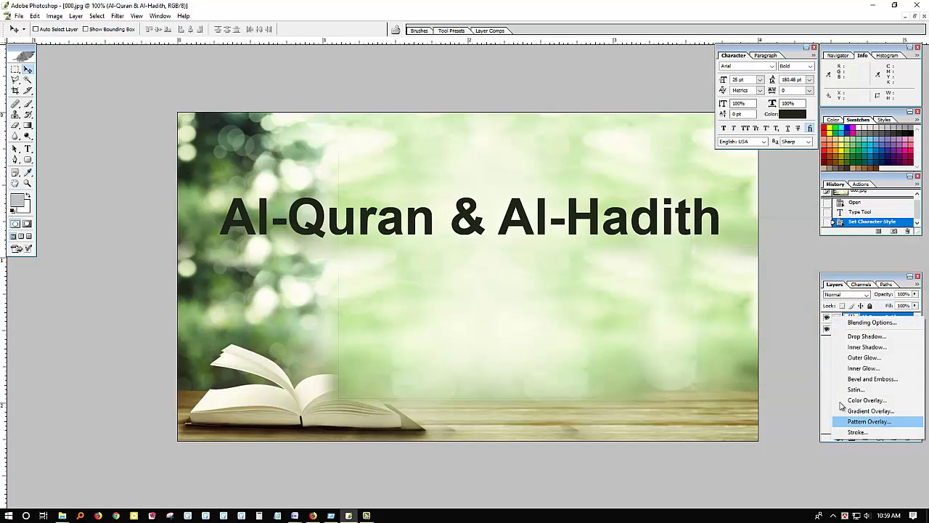
pyautogui.click(828, 332)
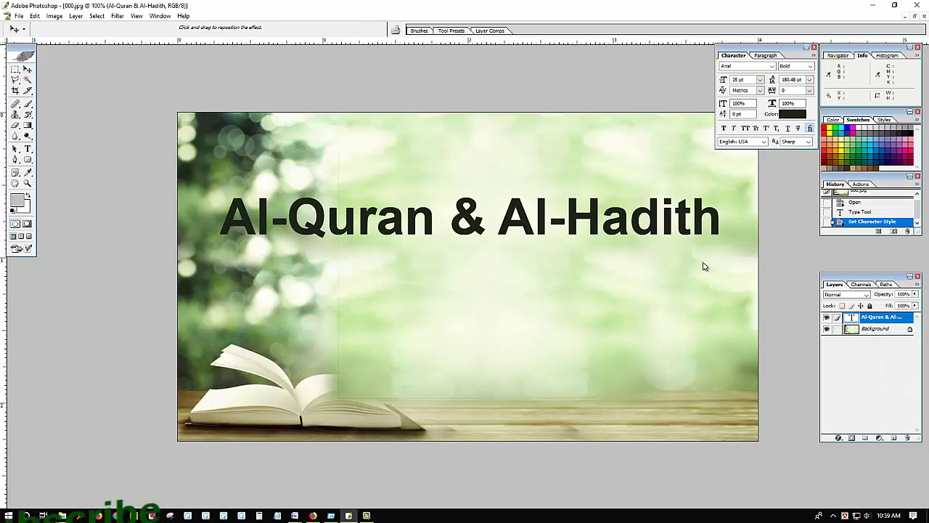
pyautogui.moveTo(651, 226); pyautogui.dragTo(758, 298)
pyautogui.click(603, 383)
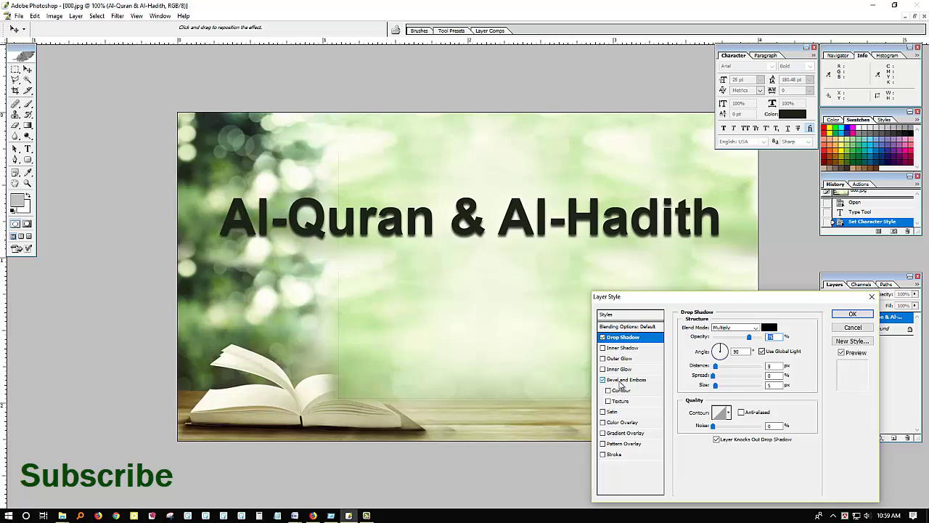
pyautogui.click(615, 380)
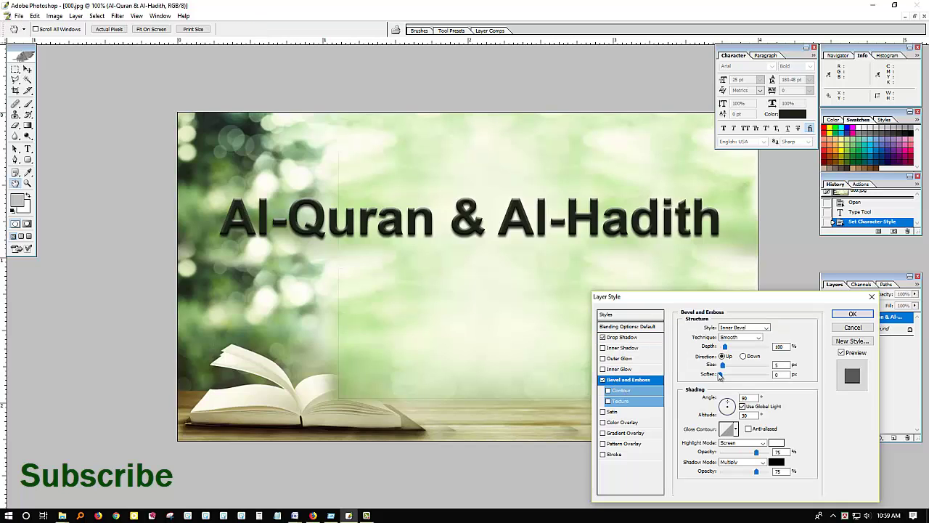
# - Enable an Outer Glow on the title and use the Chrome gradient preset for it
pyautogui.click(603, 359)
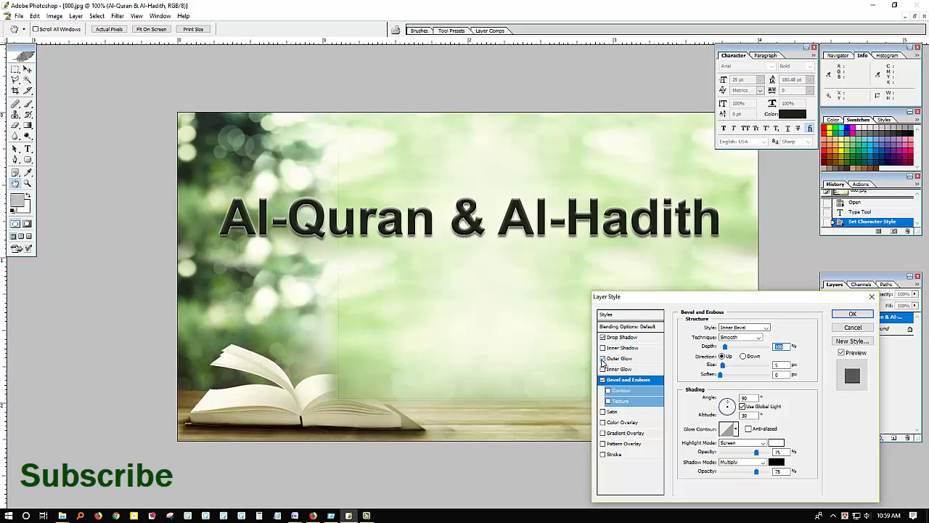
pyautogui.click(617, 358)
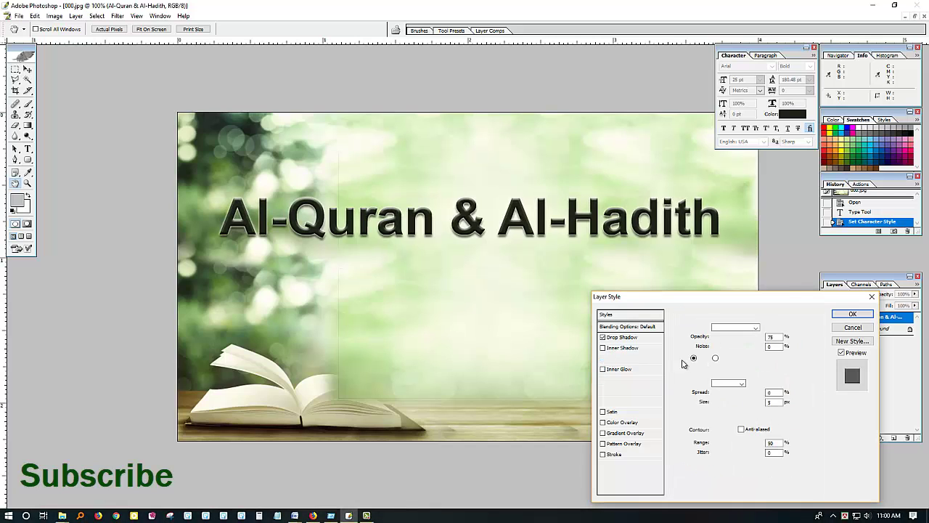
pyautogui.click(743, 359)
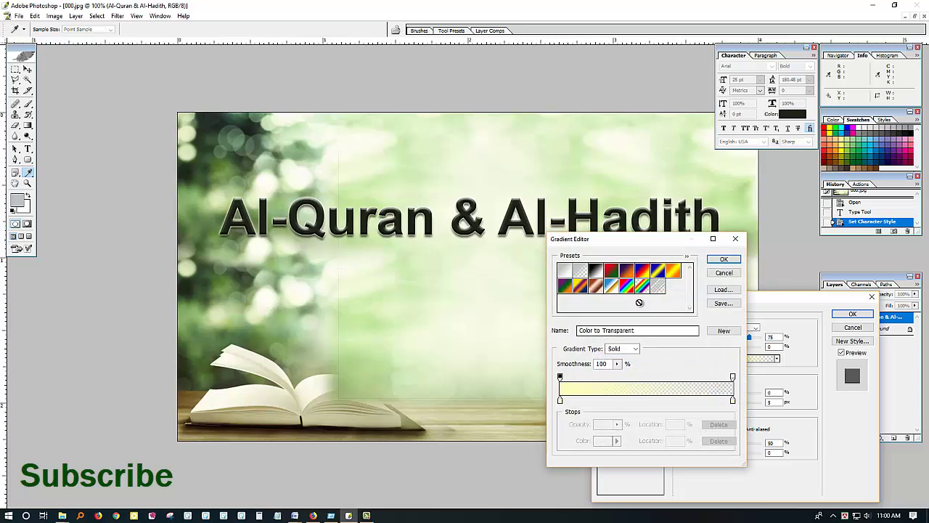
pyautogui.click(612, 286)
pyautogui.moveTo(621, 240); pyautogui.dragTo(707, 285)
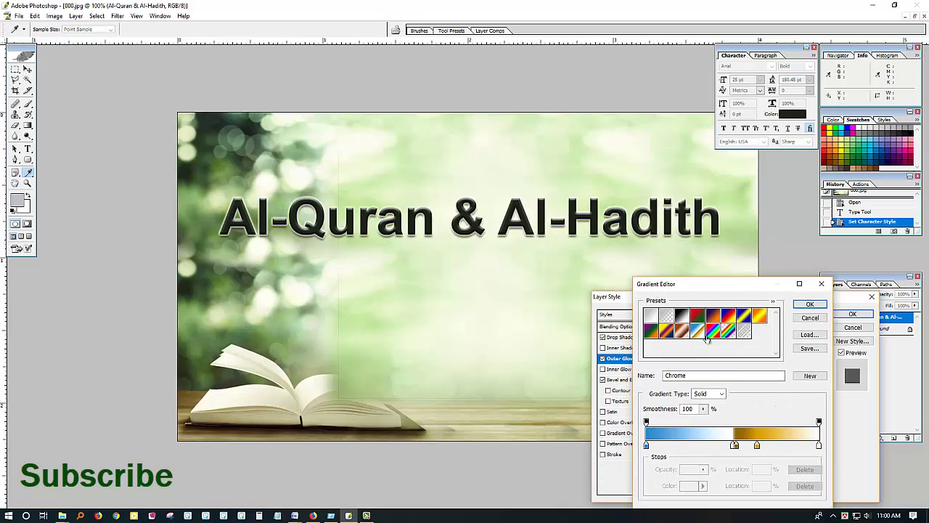
# - Try the Spectrum, Orange-Yellow-Orange, Blue-Red-Yellow and Red-Green gradient presets on the glow, ending back on Chrome
pyautogui.click(714, 332)
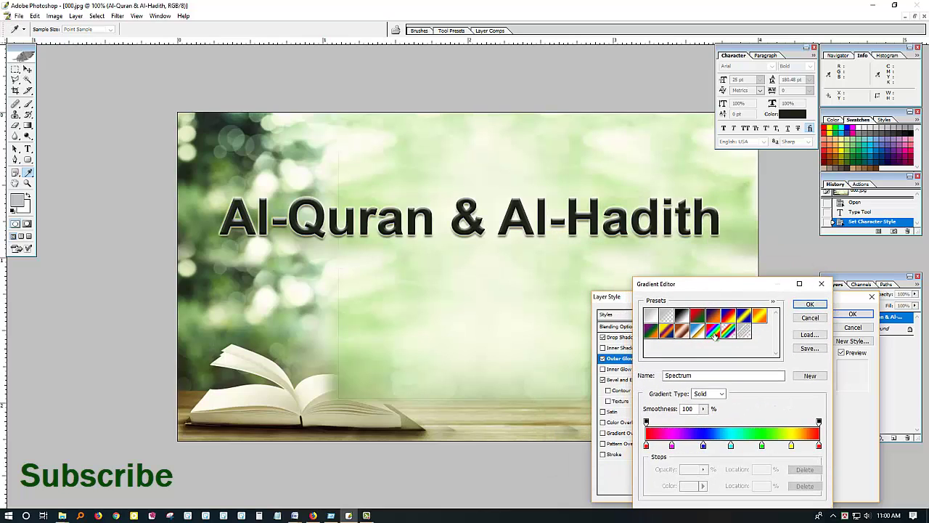
pyautogui.click(668, 334)
pyautogui.click(758, 317)
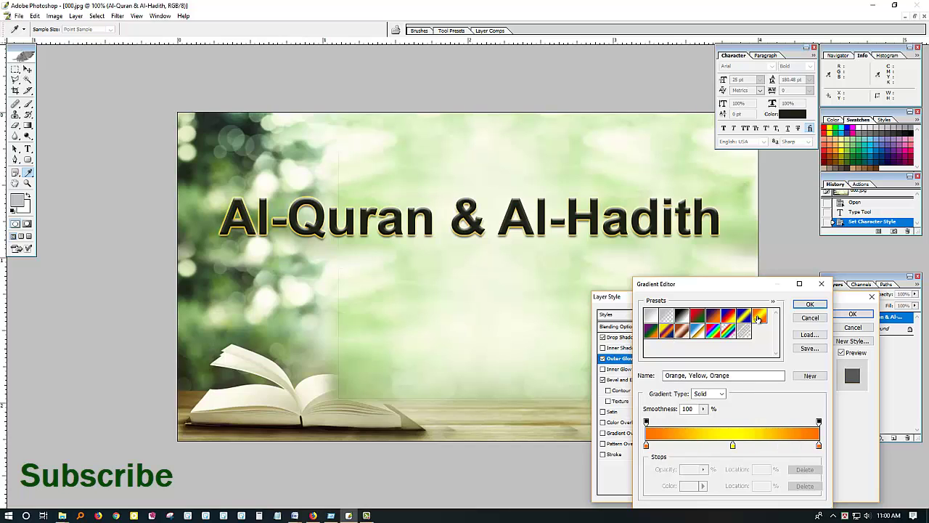
pyautogui.click(729, 319)
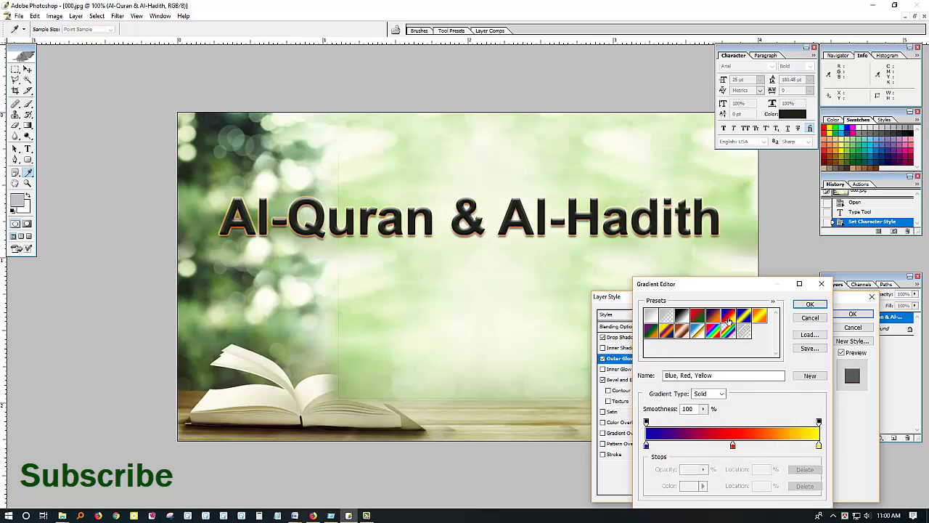
pyautogui.click(745, 320)
pyautogui.click(698, 315)
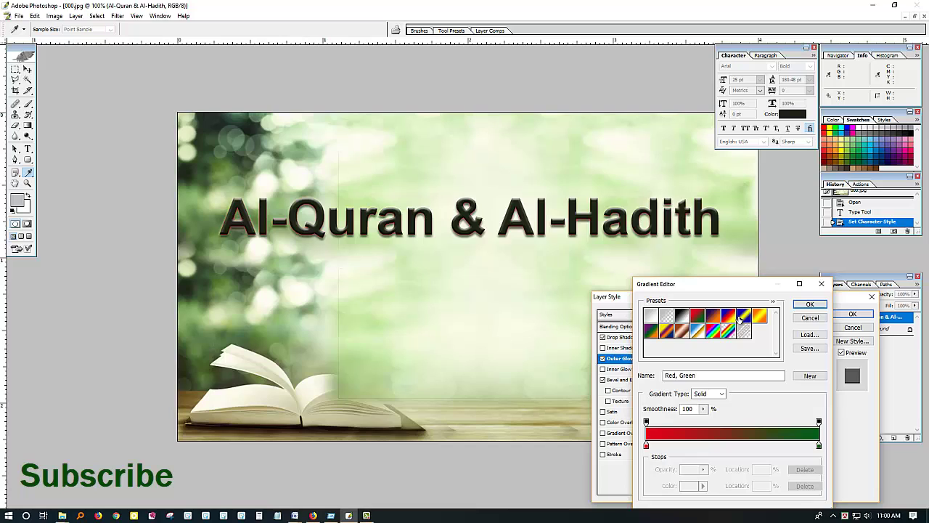
pyautogui.click(741, 318)
pyautogui.click(700, 332)
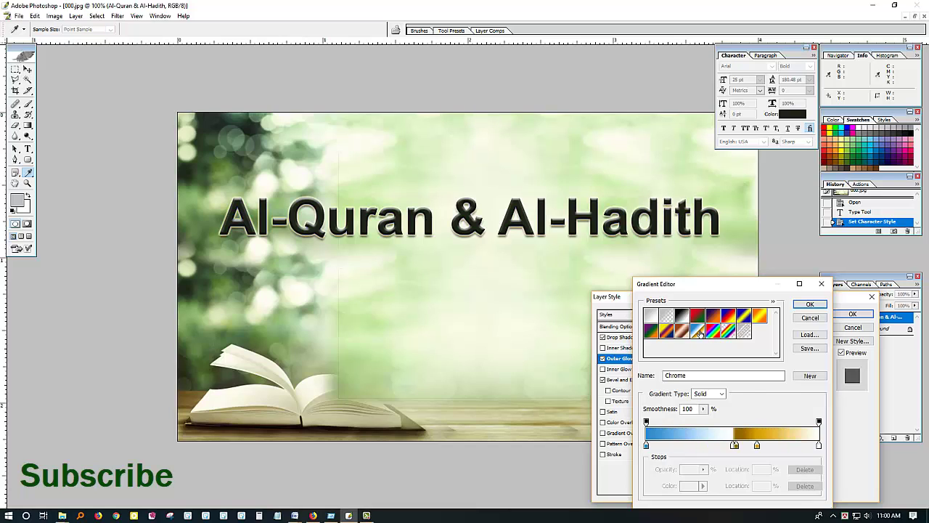
pyautogui.moveTo(734, 445)
pyautogui.mouseDown()
pyautogui.moveTo(704, 444)
pyautogui.moveTo(722, 446)
pyautogui.mouseUp()
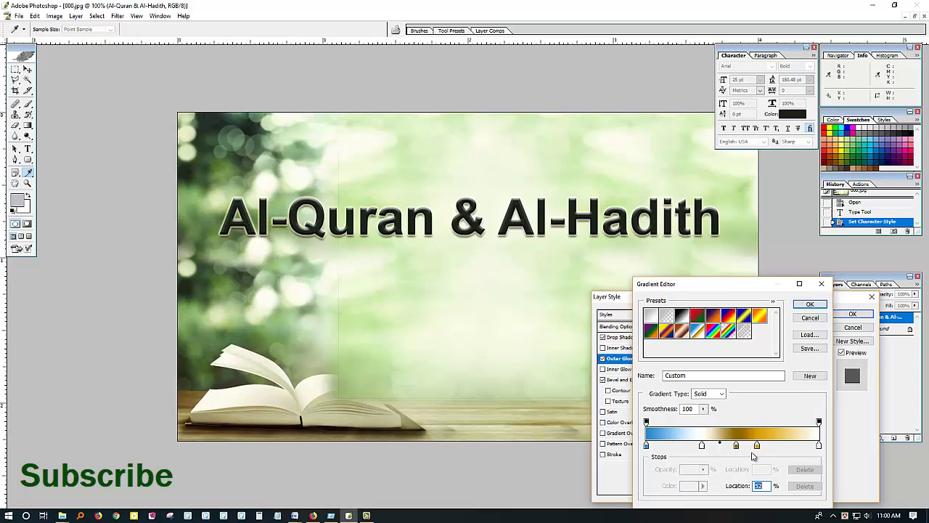
pyautogui.click(757, 445)
pyautogui.click(647, 445)
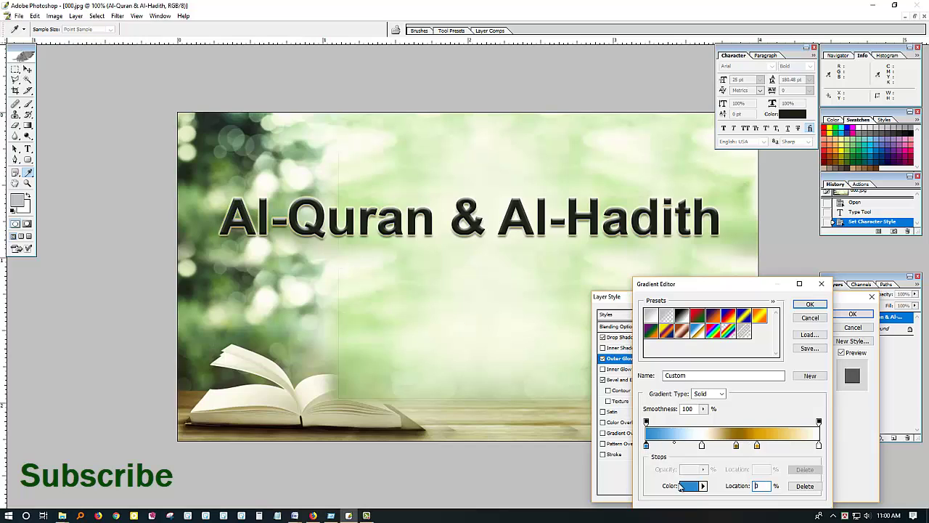
pyautogui.click(688, 485)
pyautogui.click(724, 344)
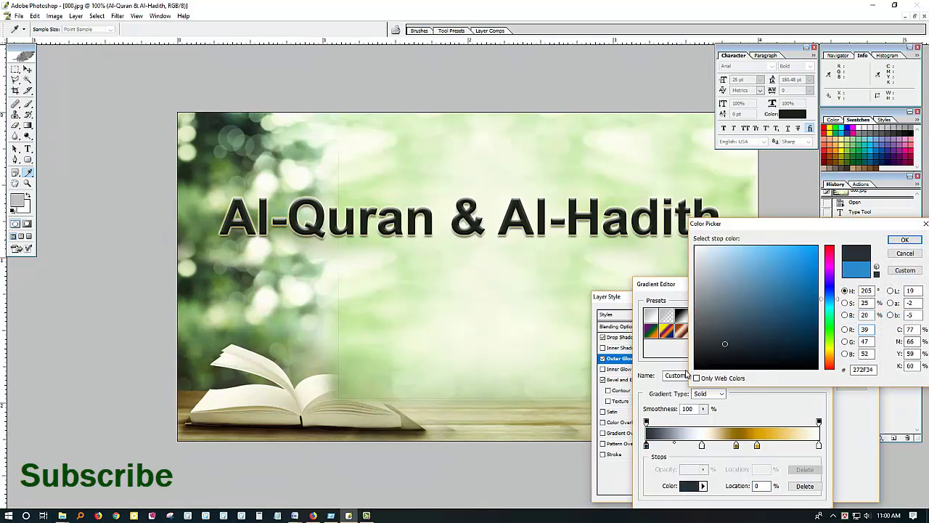
pyautogui.moveTo(755, 359); pyautogui.dragTo(694, 368)
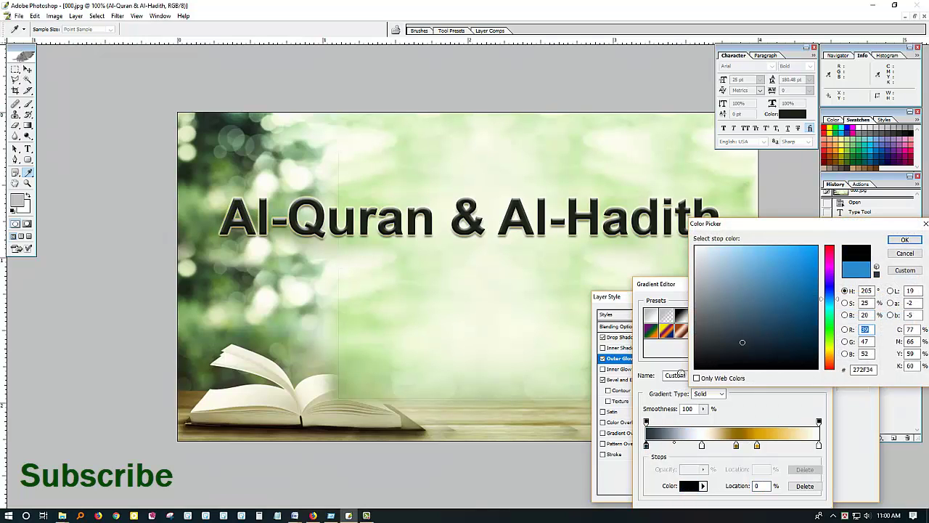
pyautogui.click(905, 253)
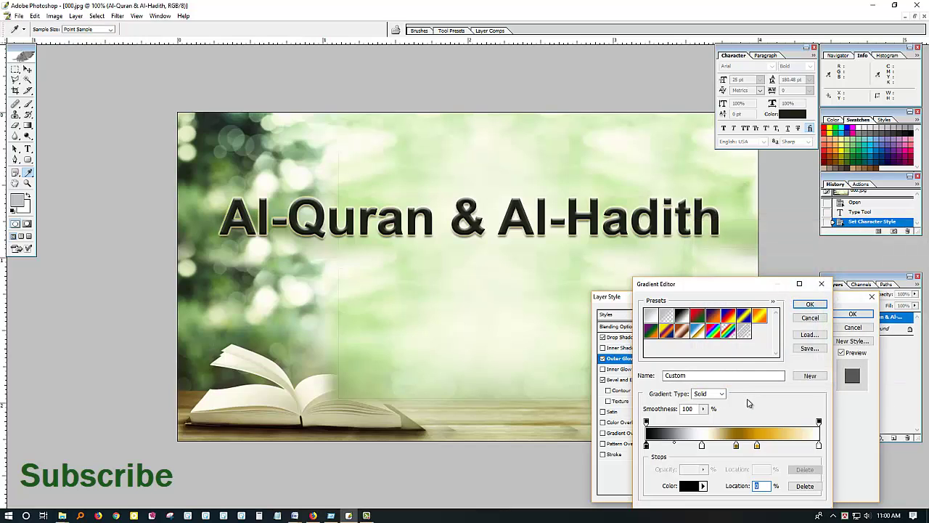
pyautogui.click(807, 318)
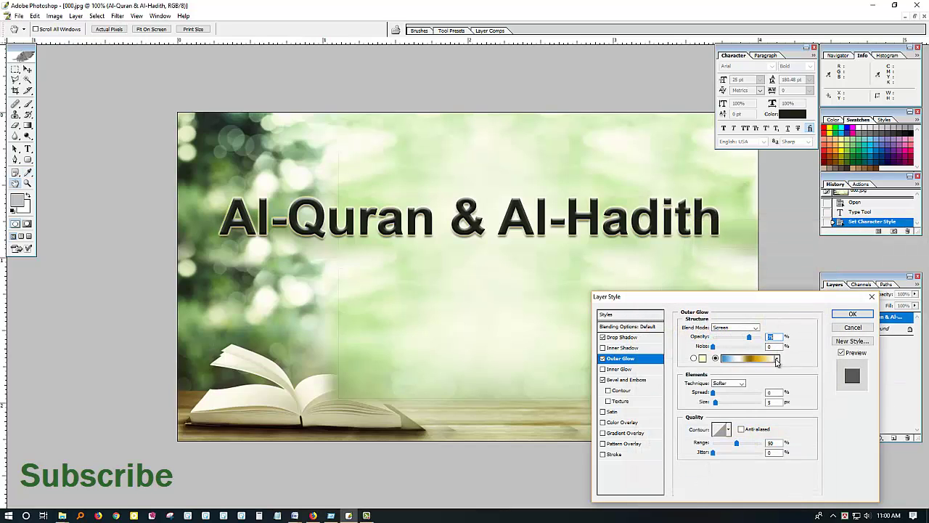
# - Set the Outer Glow size to 7 px
pyautogui.moveTo(714, 392)
pyautogui.mouseDown()
pyautogui.moveTo(755, 396)
pyautogui.moveTo(681, 403)
pyautogui.moveTo(735, 404)
pyautogui.moveTo(719, 403)
pyautogui.mouseUp()
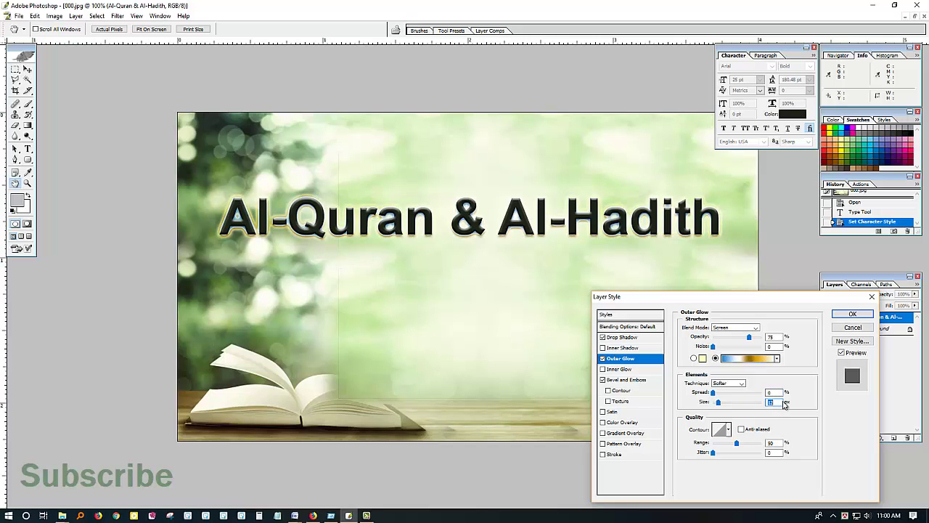
pyautogui.press('Down')
pyautogui.press('Down')
pyautogui.press('Down')
pyautogui.press('Down')
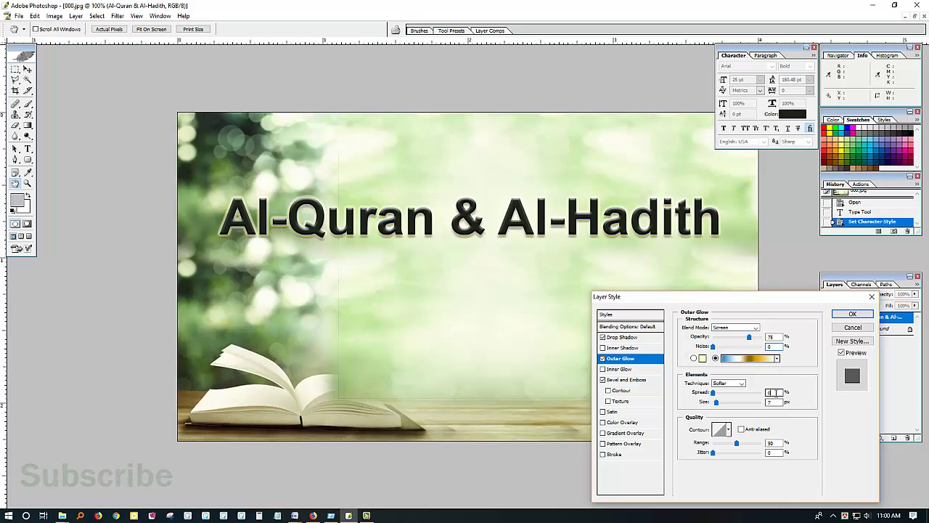
# - Set the Outer Glow spread to 5% and its size to 8 px, and apply the title's layer style
pyautogui.press('Up')
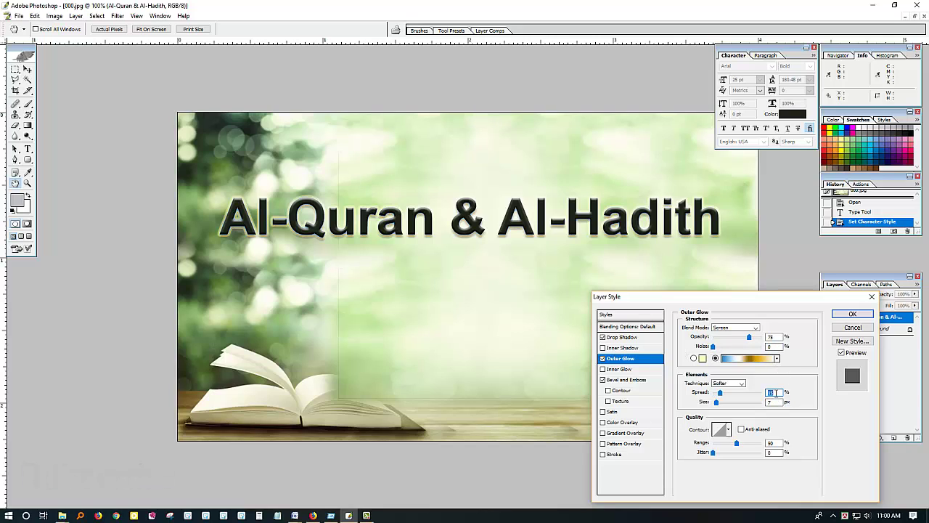
pyautogui.press('Down')
pyautogui.press('Up')
pyautogui.press('Up')
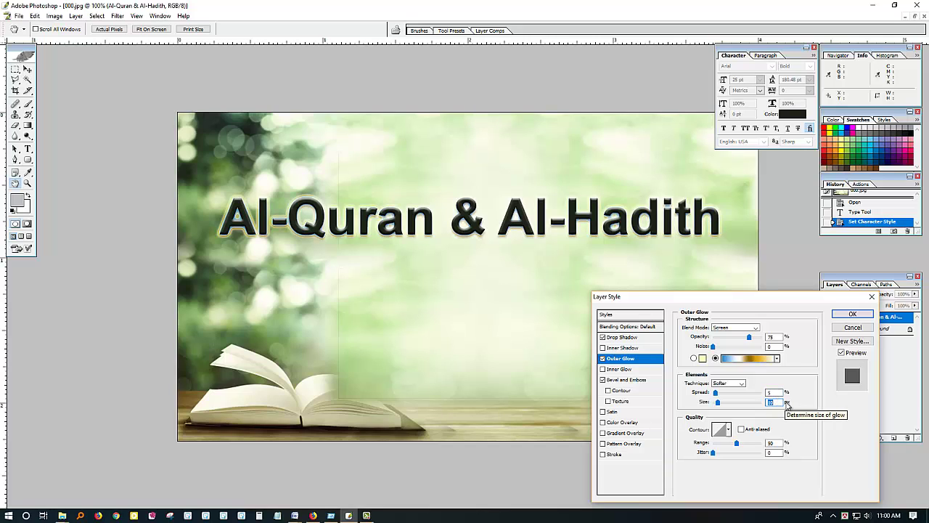
pyautogui.write('8')
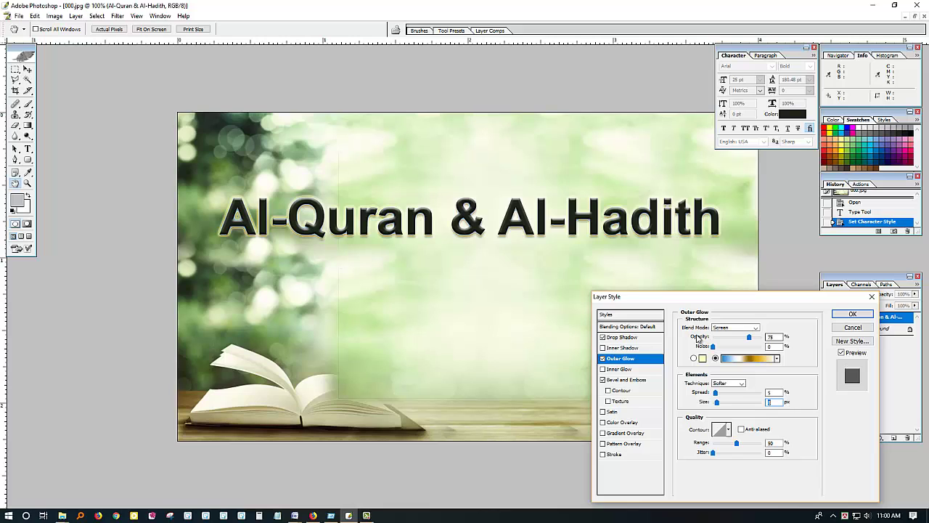
pyautogui.click(840, 315)
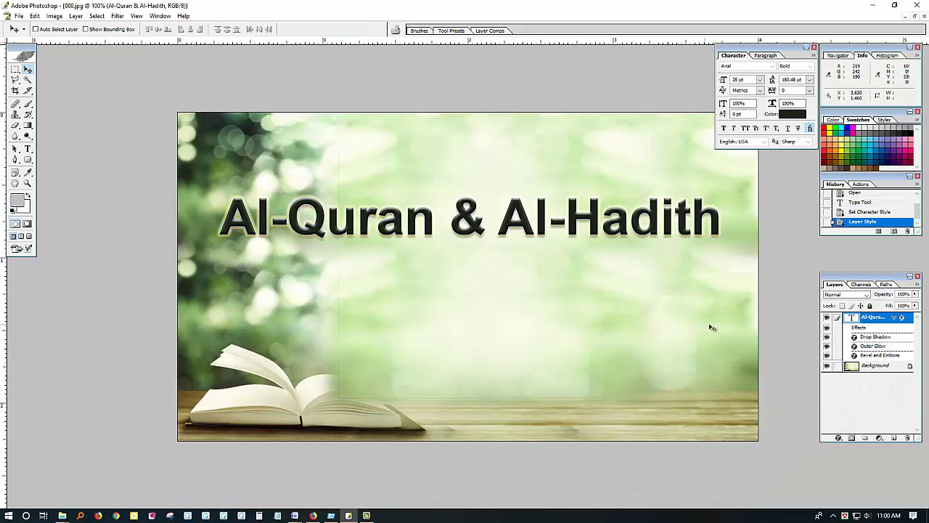
# - Recolour the title with a dark green sampled from the background foliage, and move it slightly upward
pyautogui.click(793, 114)
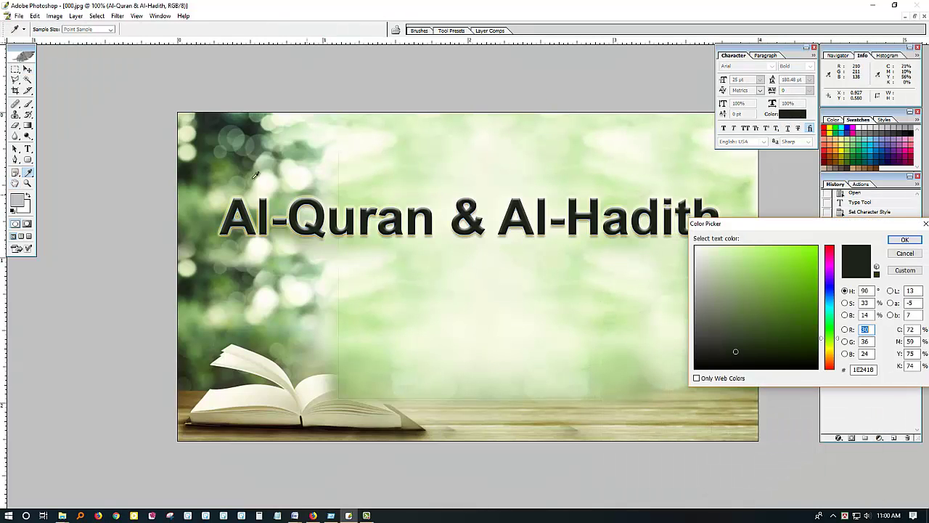
pyautogui.click(202, 171)
pyautogui.moveTo(208, 169); pyautogui.dragTo(209, 287)
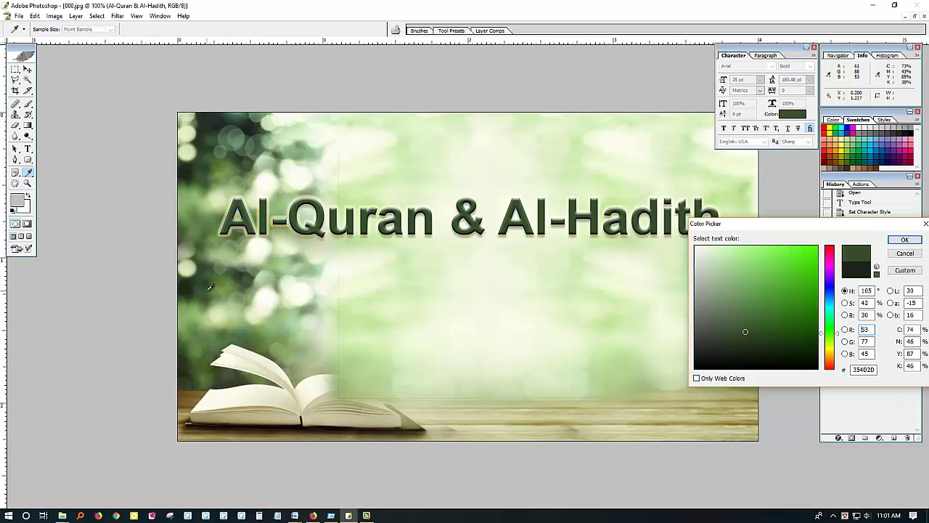
pyautogui.click(905, 240)
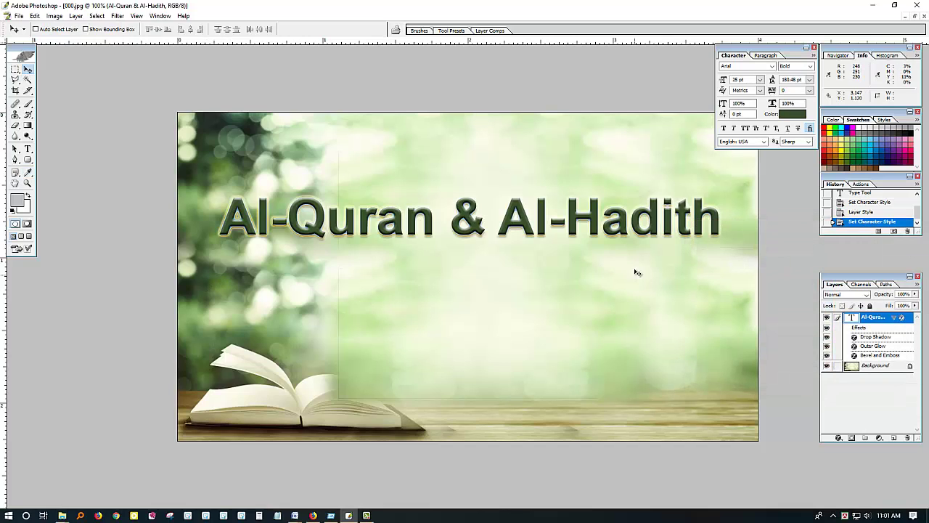
pyautogui.moveTo(636, 272); pyautogui.dragTo(639, 249)
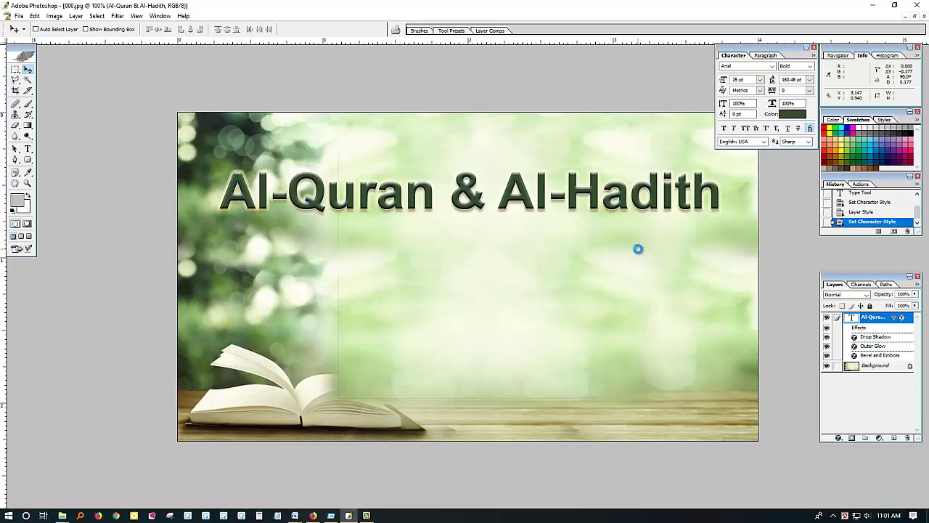
# - Switch to Chrome and search Google Images for "Alquran"
pyautogui.click(117, 515)
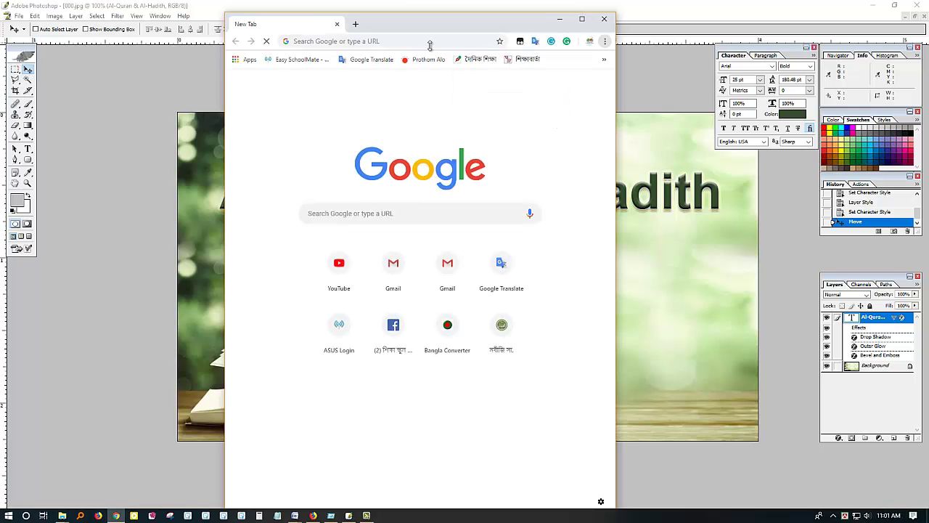
pyautogui.click(389, 45)
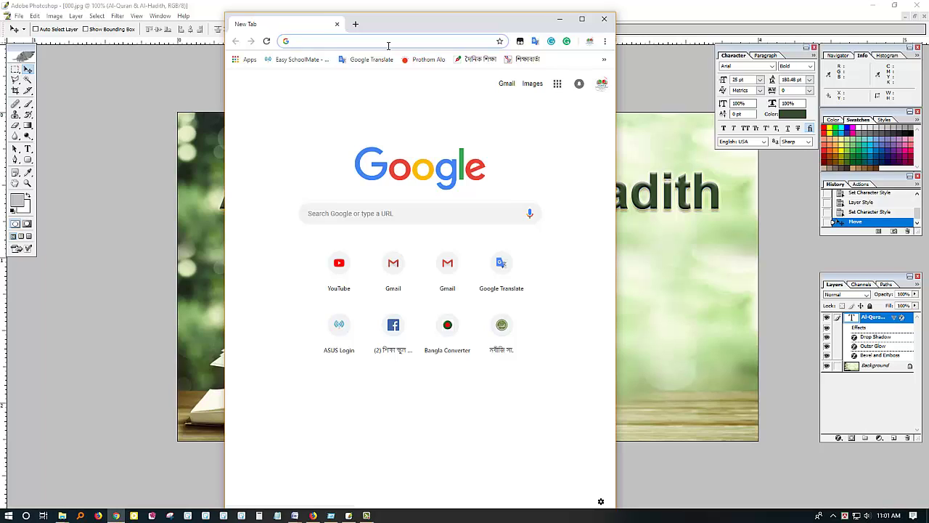
pyautogui.write('Alquran')
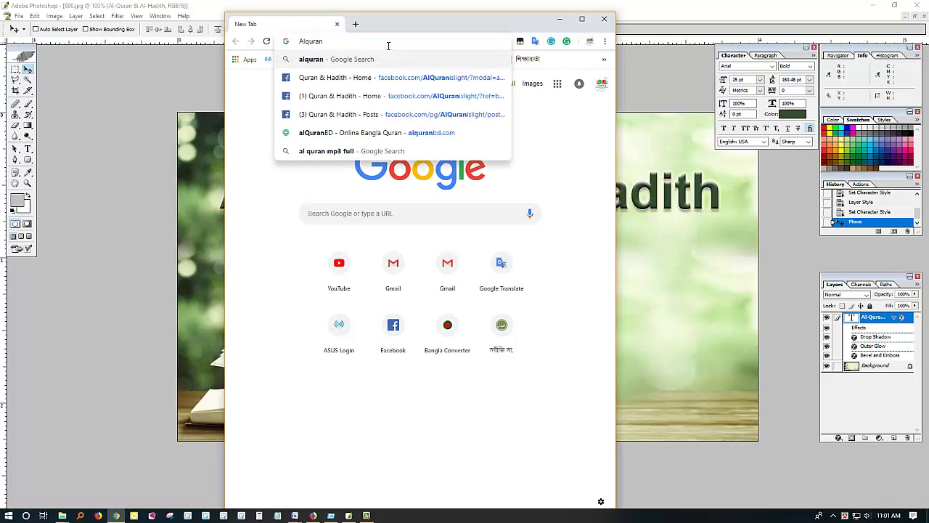
pyautogui.press('Return')
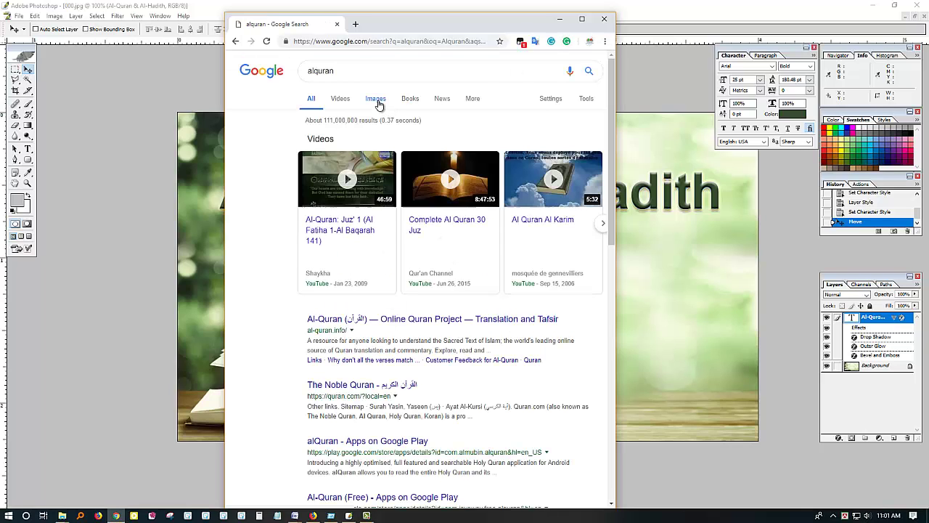
pyautogui.click(377, 100)
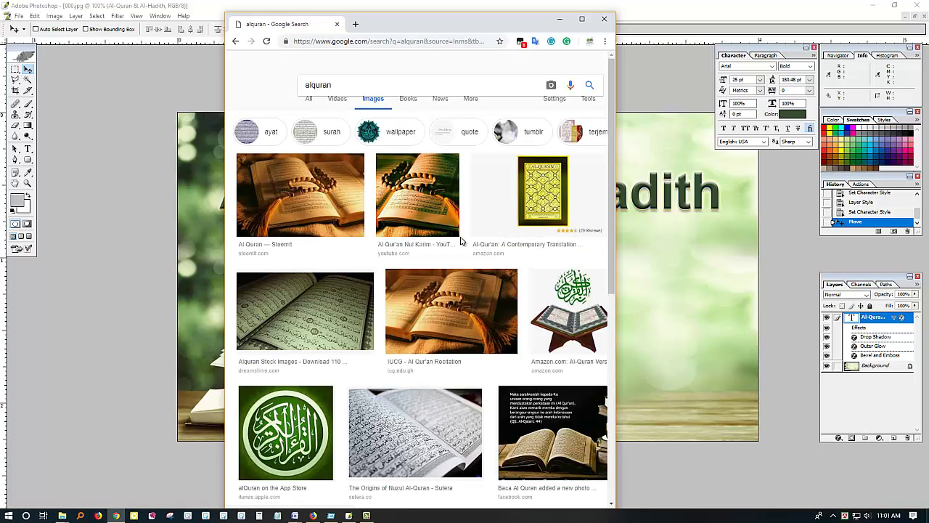
# - Browse the image results and open the "Taleem al Qur'an Urdu" open-book banner in a maximized window
pyautogui.scroll(-1, 494, 313)
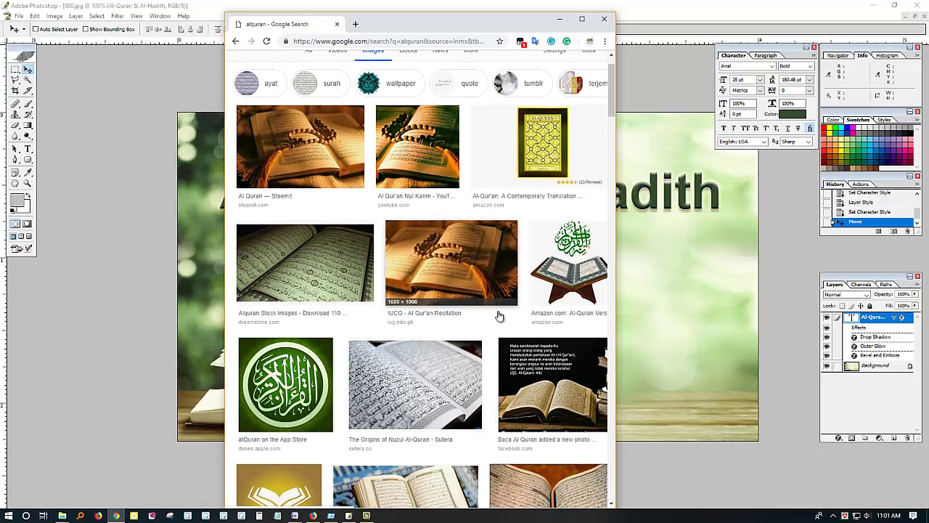
pyautogui.scroll(-2, 566, 407)
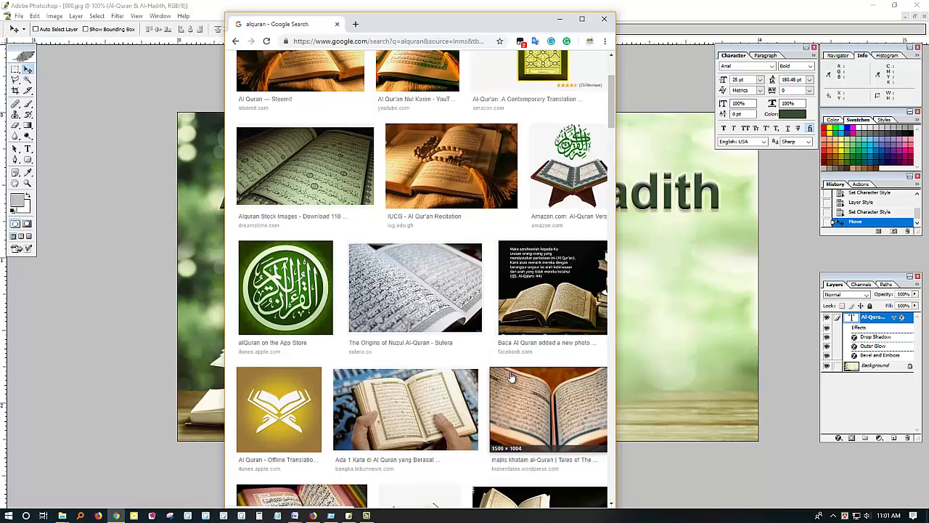
pyautogui.scroll(-4, 537, 376)
pyautogui.scroll(-2, 518, 373)
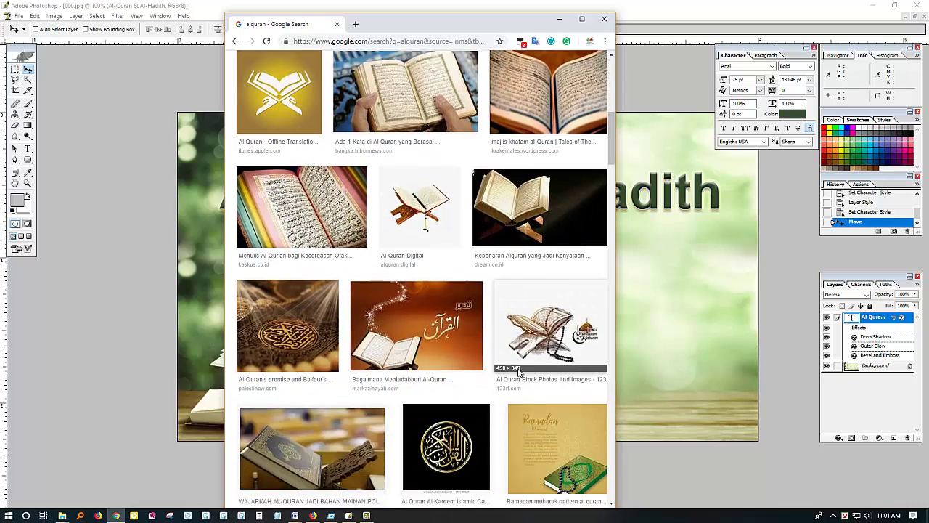
pyautogui.scroll(-2, 426, 314)
pyautogui.scroll(-6, 426, 314)
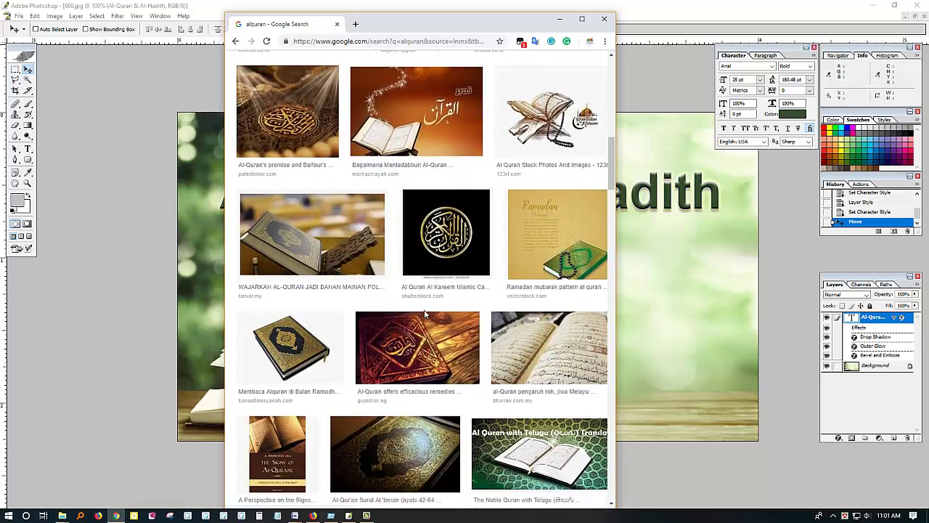
pyautogui.scroll(-9, 426, 319)
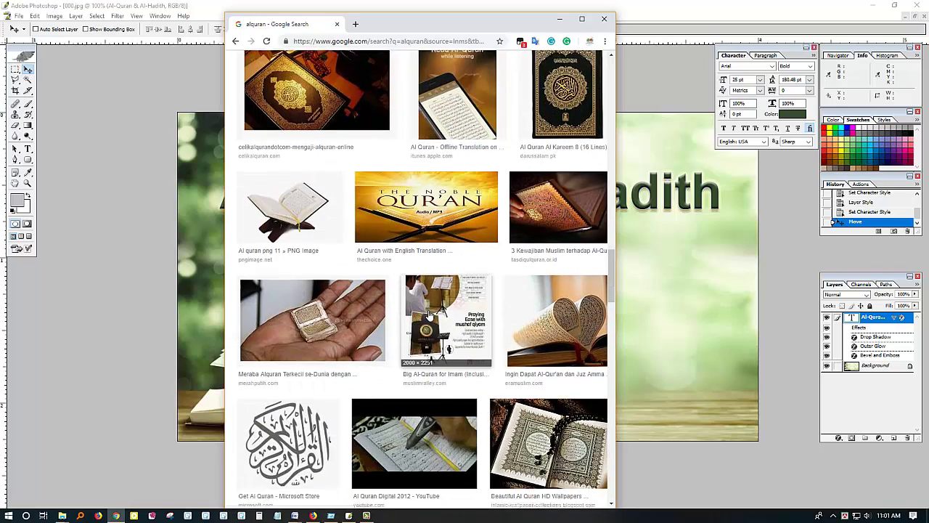
pyautogui.scroll(-1, 428, 314)
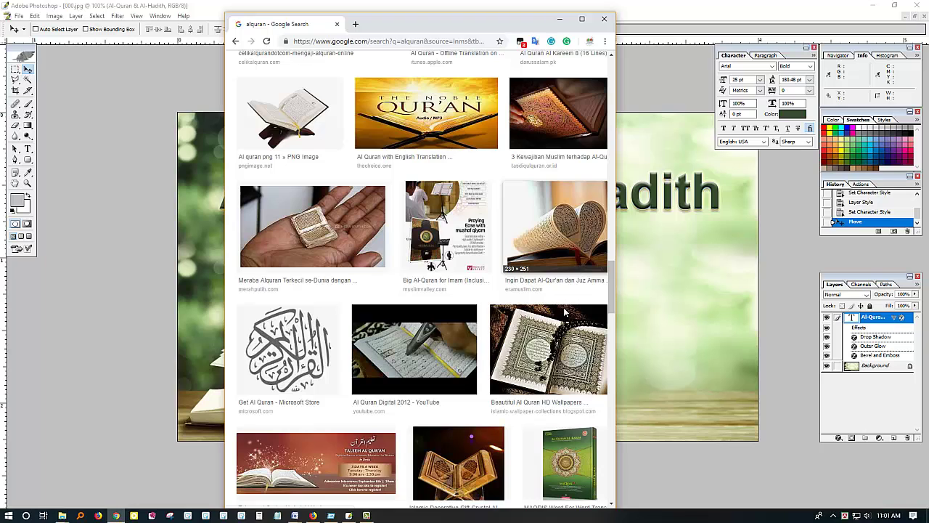
pyautogui.scroll(-4, 565, 312)
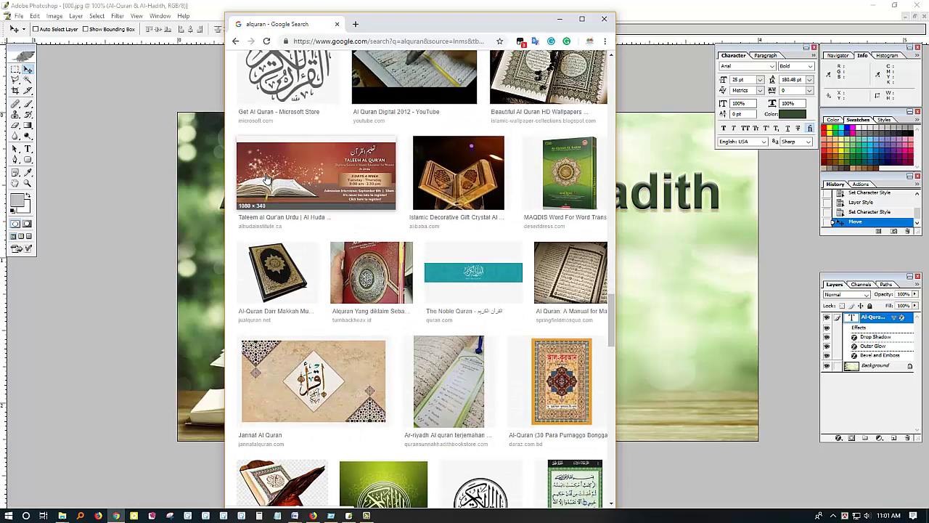
pyautogui.click(326, 212)
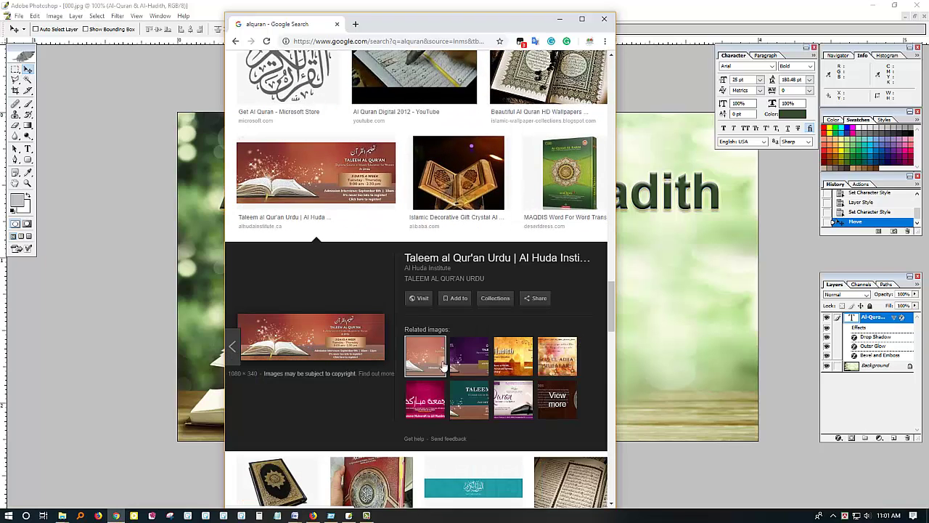
pyautogui.click(581, 19)
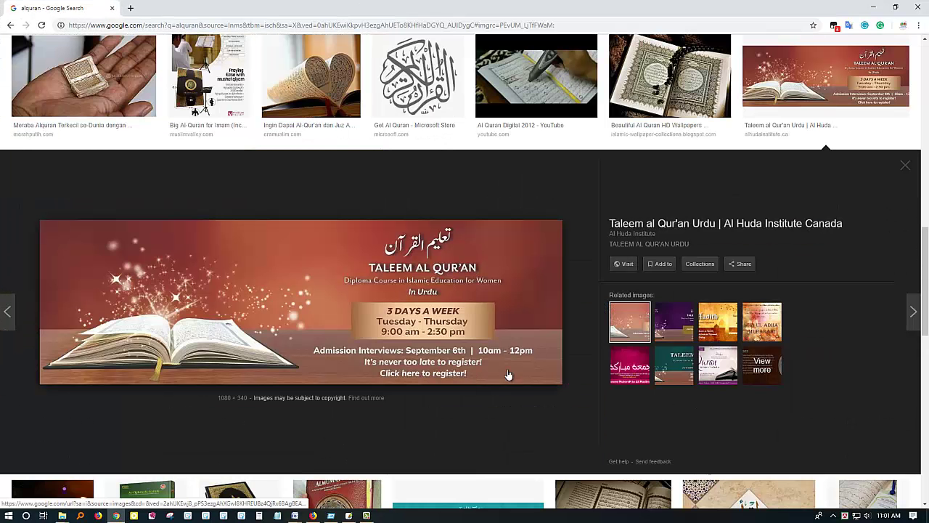
# - Copy the banner image, switch to Photoshop, paste it into the title document and move it below the title
pyautogui.rightClick(240, 309)
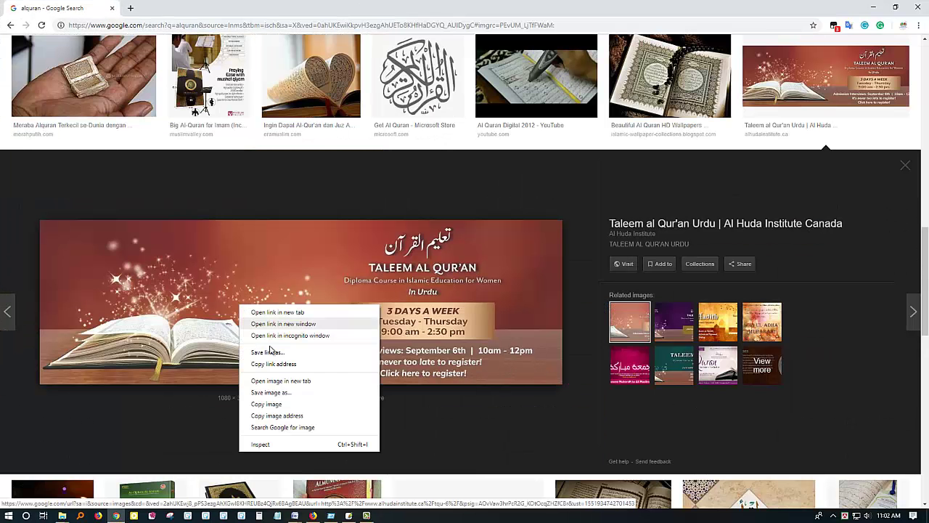
pyautogui.click(274, 405)
pyautogui.click(366, 515)
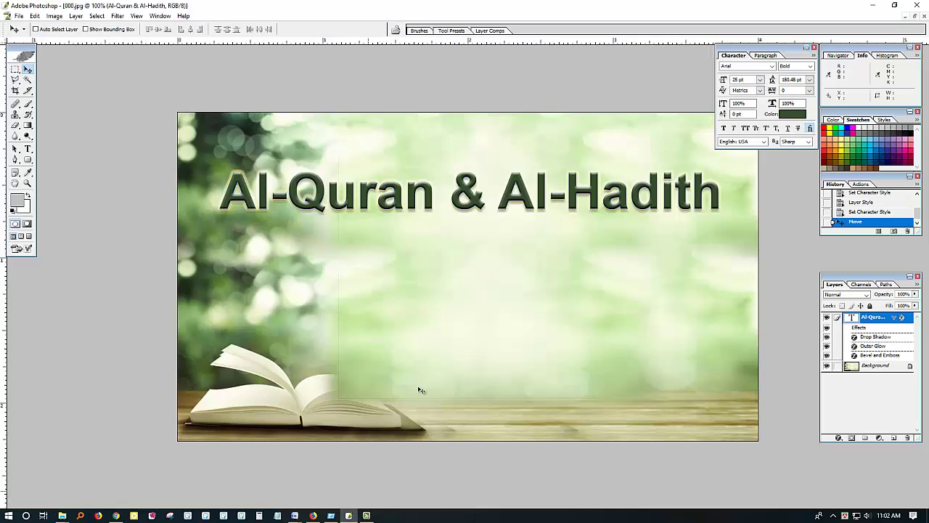
pyautogui.hotkey('ctrl', 'v')
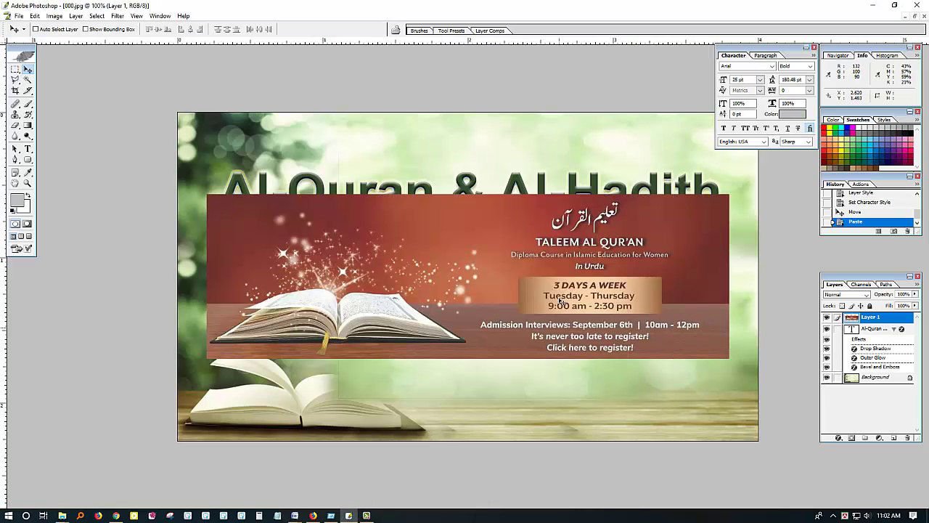
pyautogui.moveTo(560, 347); pyautogui.dragTo(563, 350)
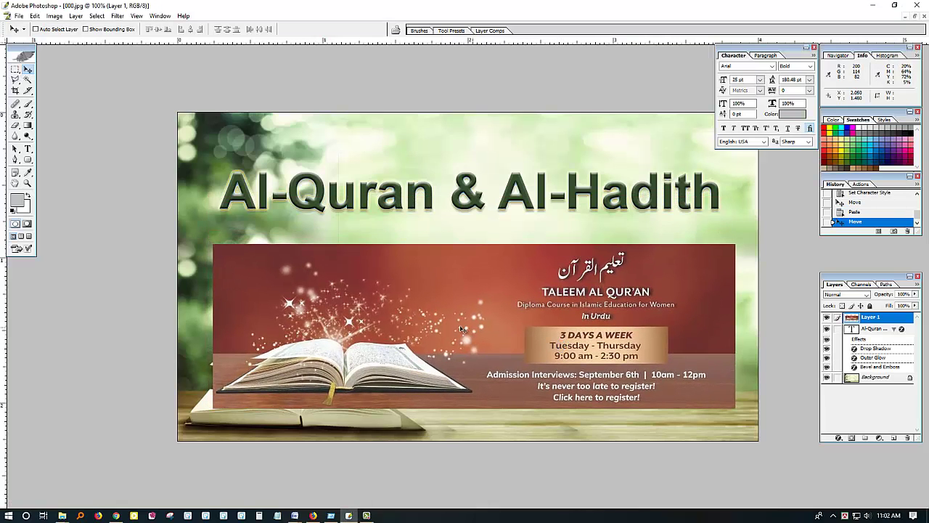
# - Flip the pasted banner horizontally, enlarge it to span the canvas width and position it over the middle of the background
pyautogui.rightClick(401, 316)
pyautogui.click(422, 322)
pyautogui.hotkey('ctrl', 't')
pyautogui.rightClick(465, 317)
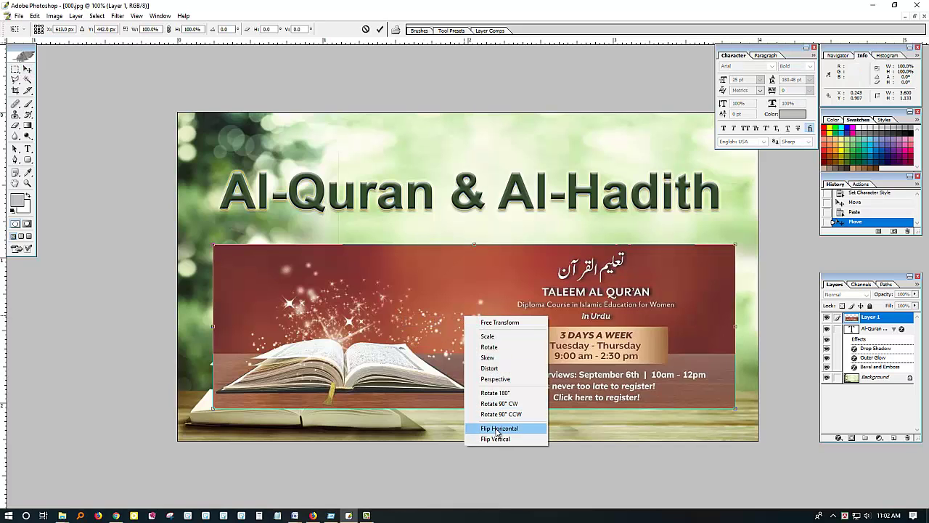
pyautogui.click(497, 428)
pyautogui.moveTo(594, 378); pyautogui.dragTo(618, 409)
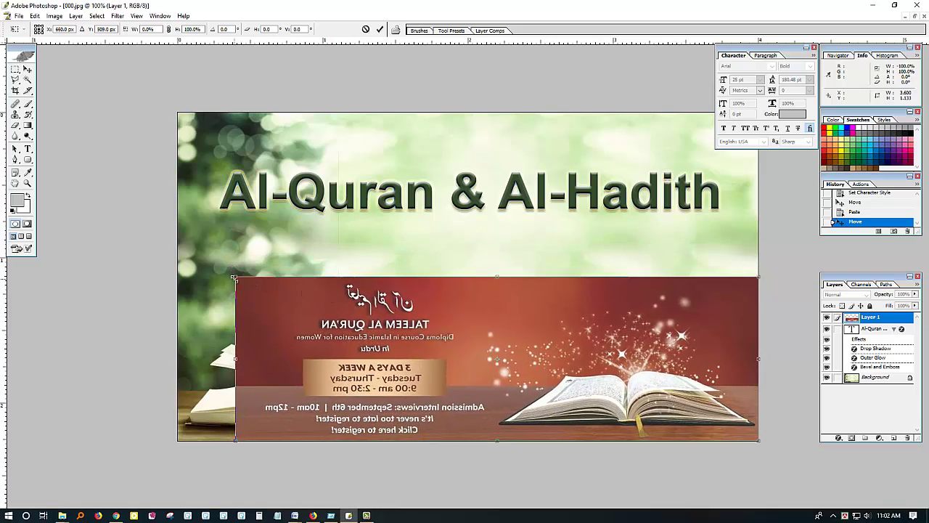
pyautogui.moveTo(233, 276); pyautogui.dragTo(119, 245)
pyautogui.moveTo(549, 358); pyautogui.dragTo(549, 300)
pyautogui.press('Return')
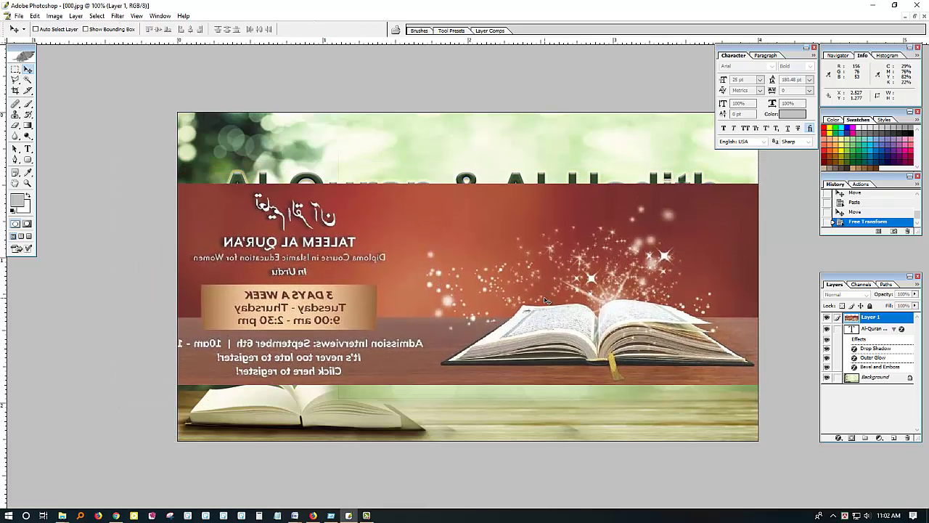
# - Select the banner's mirrored text area and upper edge with a lasso outline, leaving the book and sparkles outside it
pyautogui.press('l')
pyautogui.moveTo(650, 140)
pyautogui.mouseDown()
pyautogui.moveTo(717, 204)
pyautogui.moveTo(444, 214)
pyautogui.mouseUp()
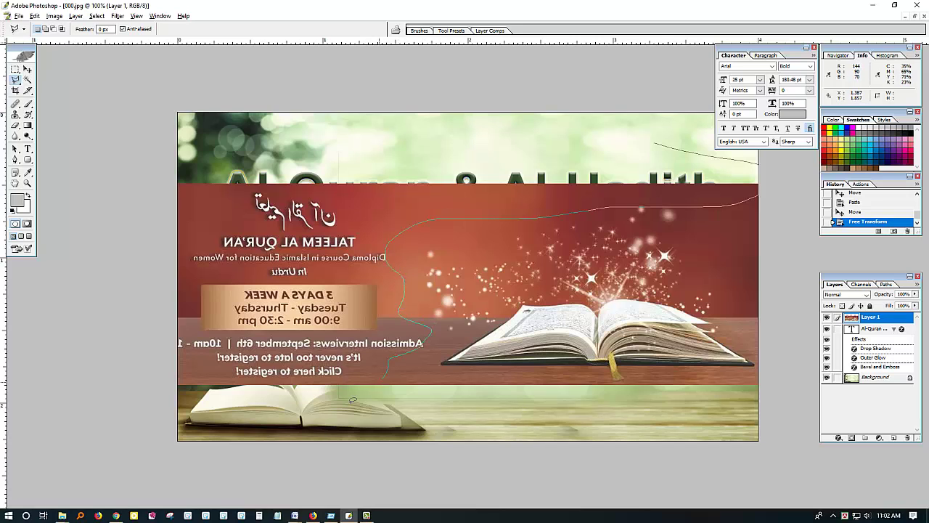
pyautogui.moveTo(352, 399)
pyautogui.mouseDown()
pyautogui.moveTo(133, 411)
pyautogui.moveTo(127, 197)
pyautogui.moveTo(332, 498)
pyautogui.moveTo(256, 405)
pyautogui.moveTo(167, 418)
pyautogui.moveTo(109, 269)
pyautogui.moveTo(276, 154)
pyautogui.moveTo(591, 140)
pyautogui.mouseUp()
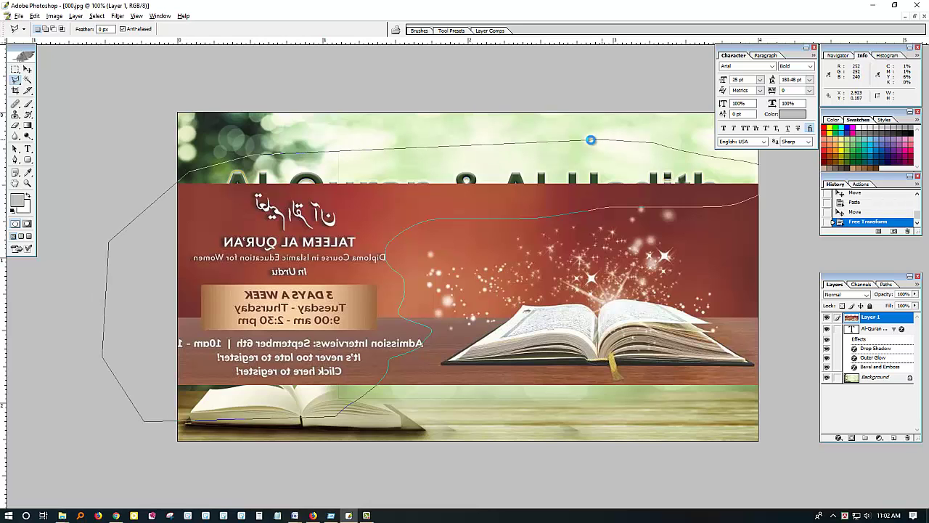
pyautogui.click(591, 141)
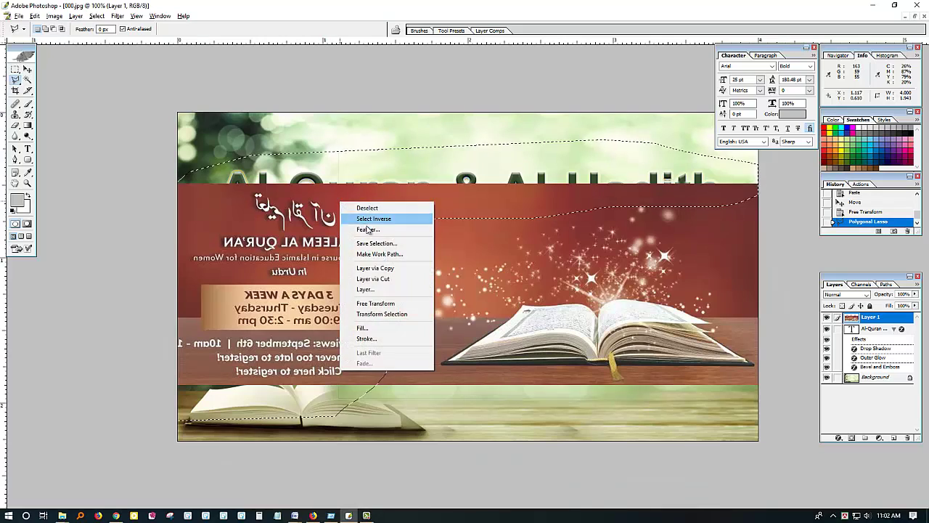
# - Feather the lasso selection by 5 pixels and a second time by 95 pixels
pyautogui.click(370, 229)
pyautogui.write('5')
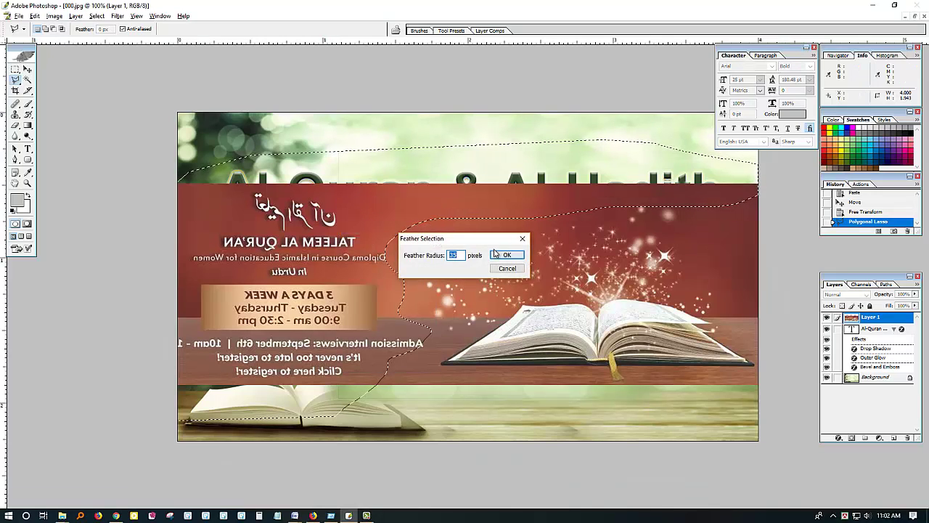
pyautogui.click(496, 255)
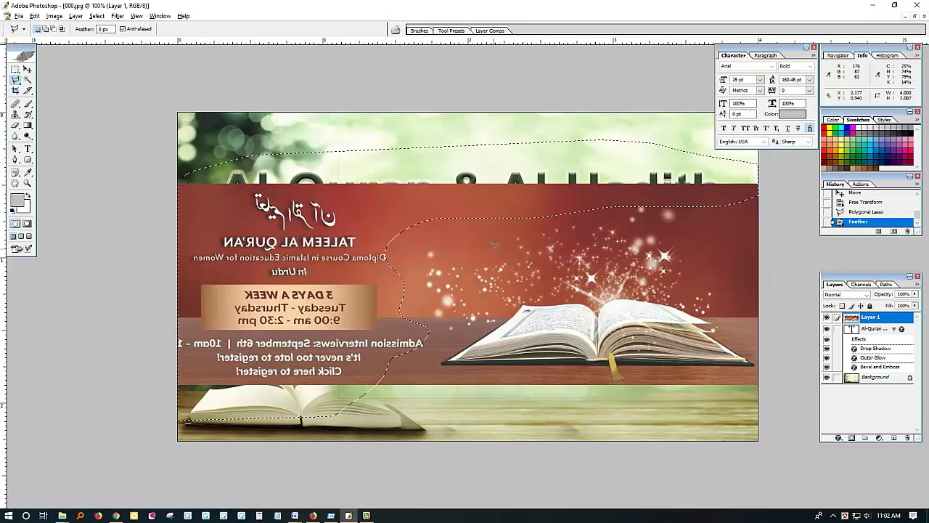
pyautogui.rightClick(467, 195)
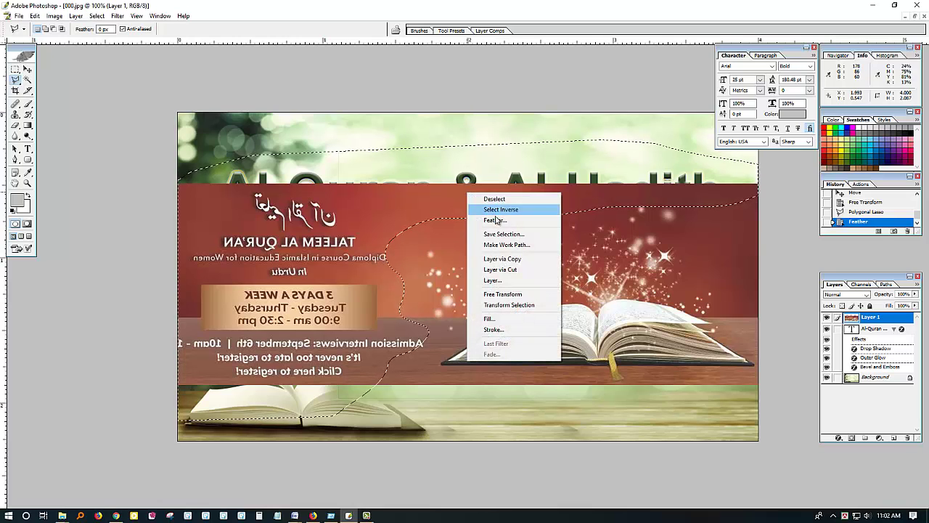
pyautogui.click(495, 218)
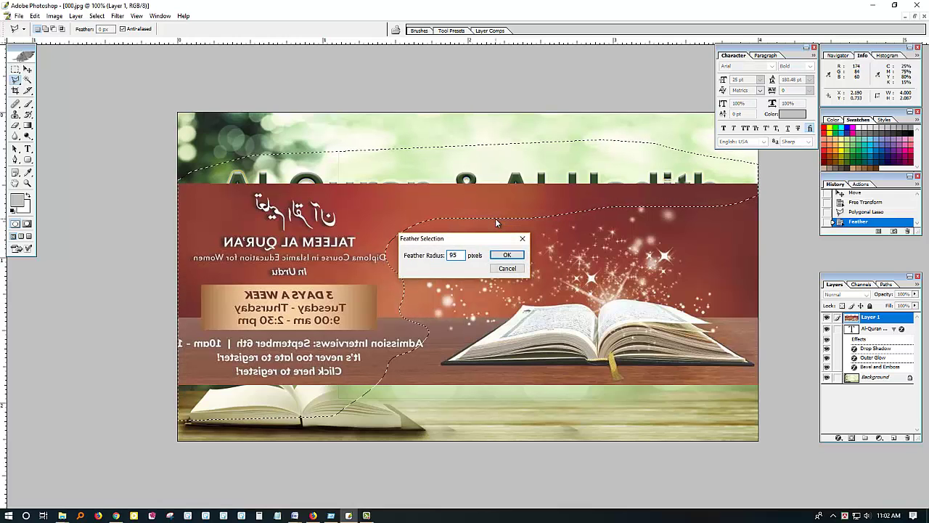
pyautogui.press('Return')
# - Clear the feathered area of the banner layer repeatedly until the mirrored text has faded away, and deselect
pyautogui.press('Delete')
pyautogui.press('Delete')
pyautogui.press('Delete')
pyautogui.press('Delete')
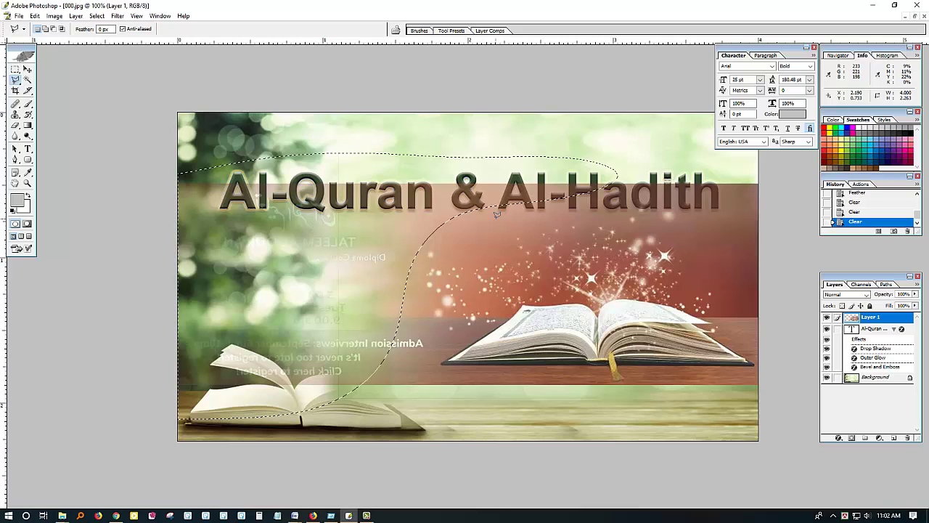
pyautogui.press('Delete')
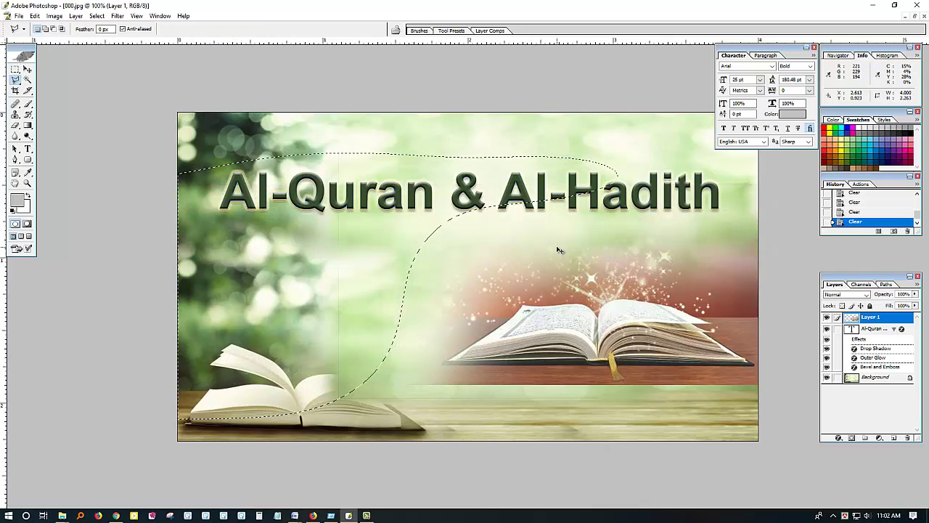
pyautogui.hotkey('ctrl', 'd')
# - Crop the image to the full canvas selection to trim whatever extends past it, and deselect
pyautogui.press('v')
pyautogui.hotkey('ctrl', 'a')
pyautogui.hotkey('alt', 'i')
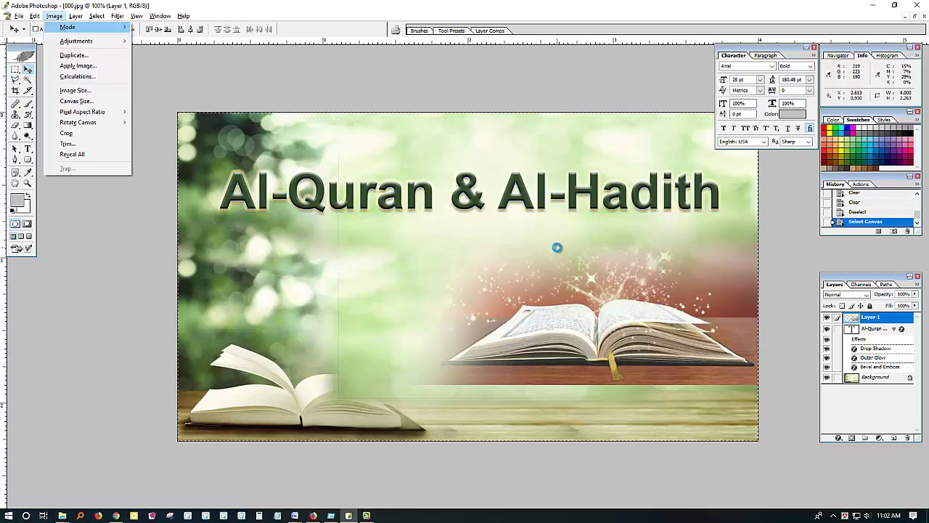
pyautogui.press('p')
pyautogui.hotkey('ctrl', 'd')
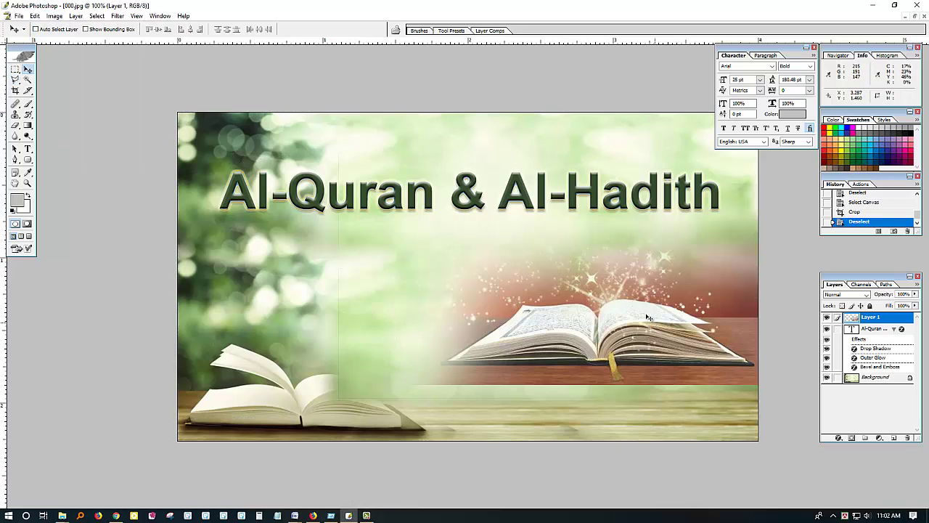
# - Move the open-book banner up beneath the title and place its layer below the title layer
pyautogui.moveTo(666, 346); pyautogui.dragTo(666, 282)
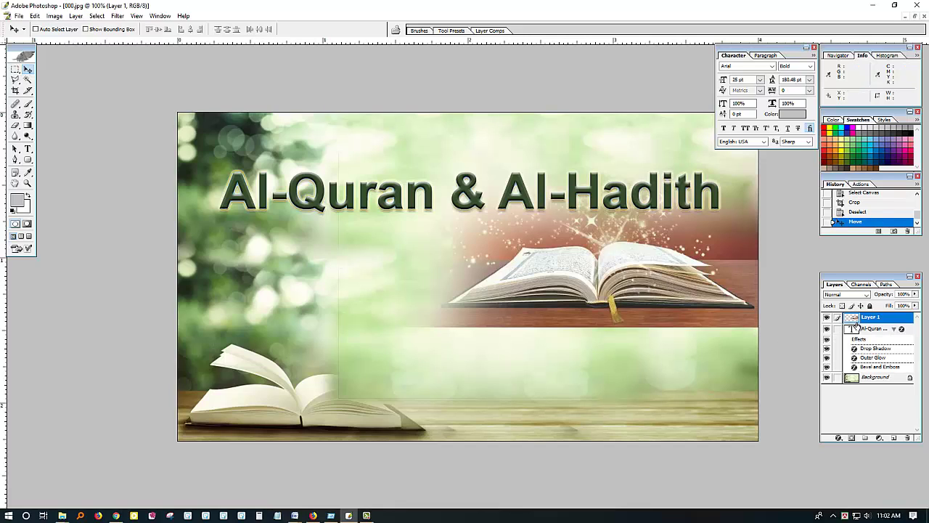
pyautogui.moveTo(882, 322); pyautogui.dragTo(877, 371)
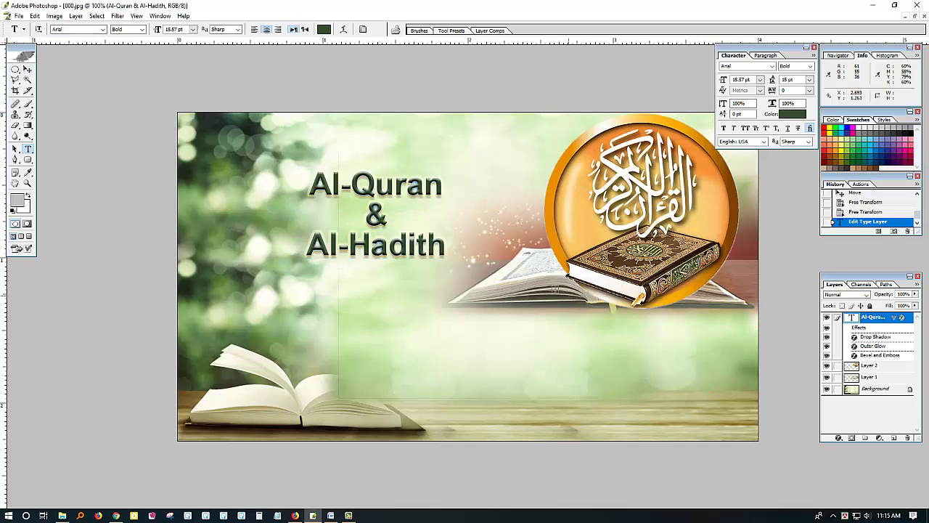
# - Move the faded open-book picture down so the book sits just above the wooden table's front edge
pyautogui.press('v')
pyautogui.moveTo(538, 292); pyautogui.dragTo(540, 372)
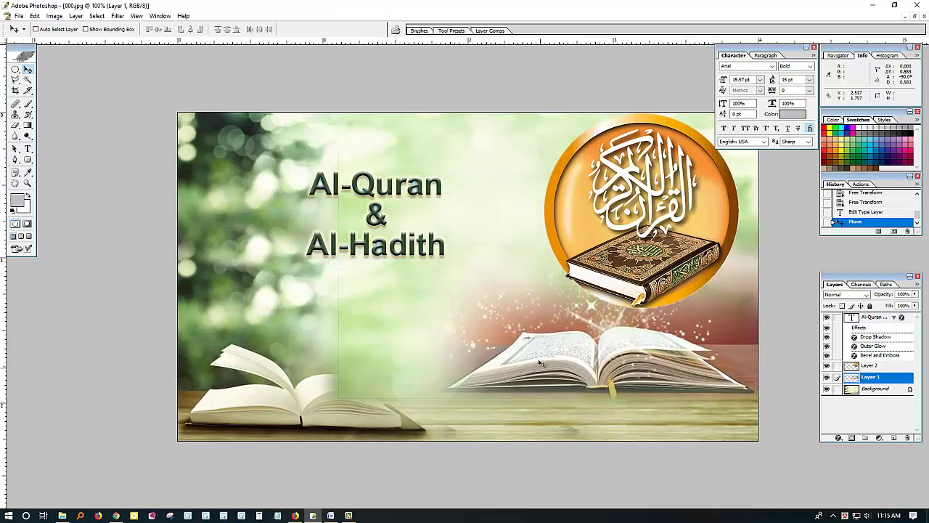
pyautogui.moveTo(539, 335); pyautogui.dragTo(533, 332)
# - Shift the round Quran emblem toward the title and scale it down so it sits above the open book
pyautogui.moveTo(614, 236); pyautogui.dragTo(577, 240)
pyautogui.hotkey('ctrl', 't')
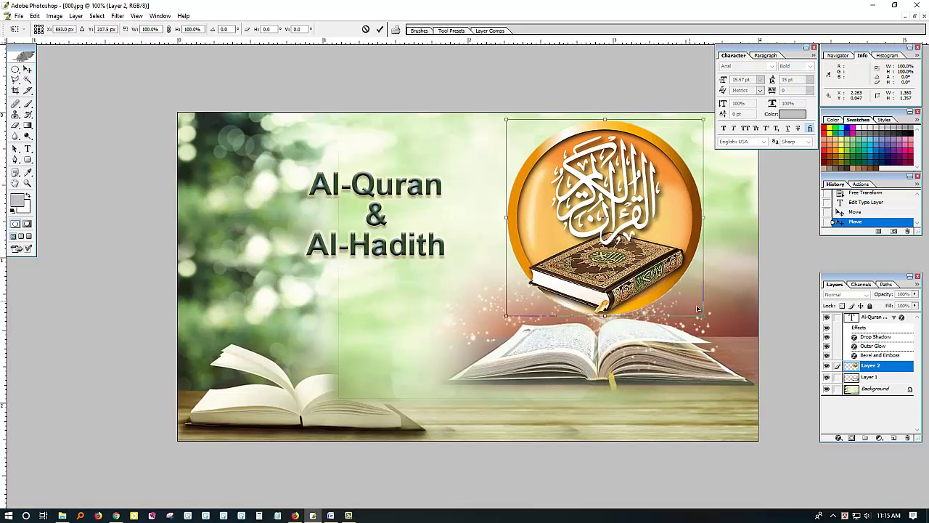
pyautogui.moveTo(685, 286); pyautogui.dragTo(640, 228)
pyautogui.press('Return')
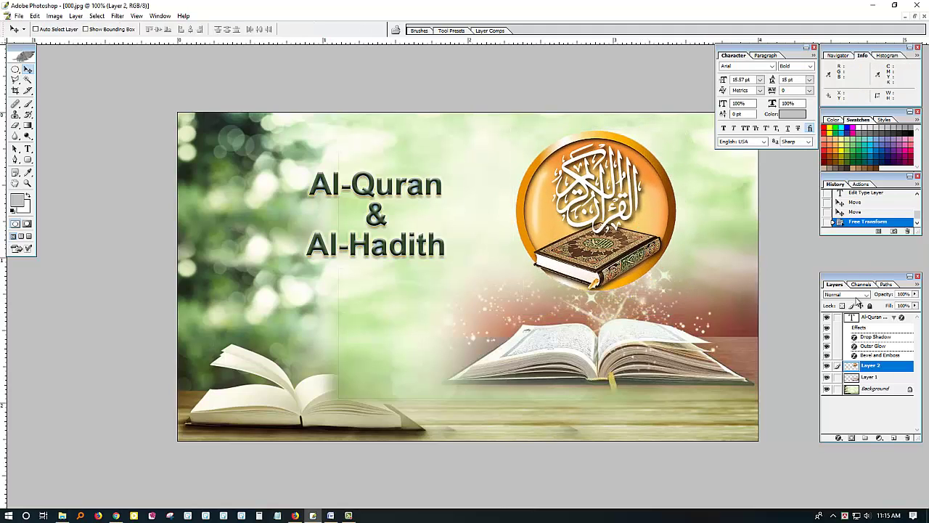
# - Try several blending modes on the round emblem's layer and settle on Linear Burn
pyautogui.click(855, 294)
pyautogui.click(857, 326)
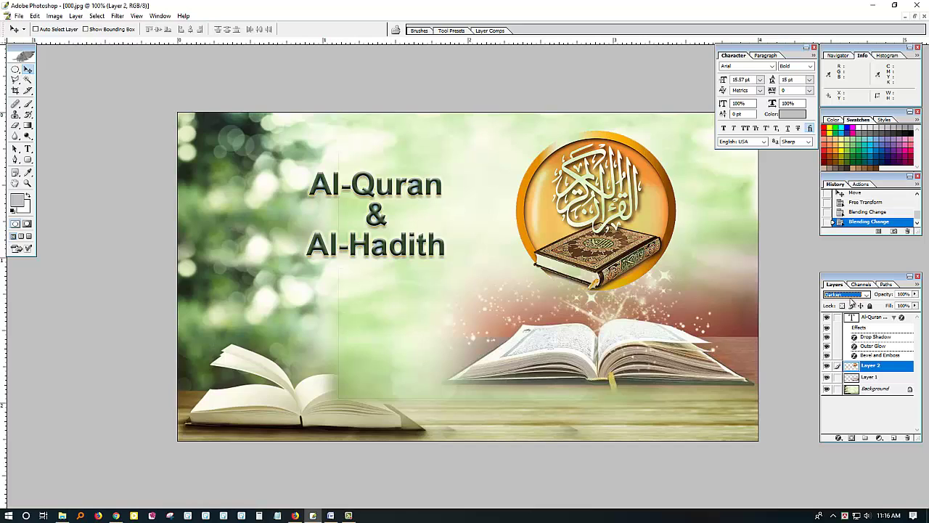
pyautogui.press('Down')
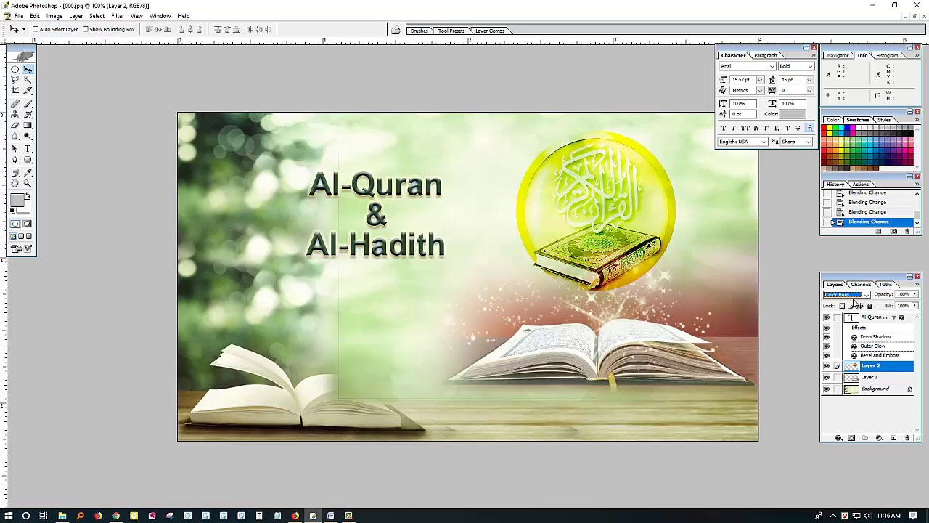
pyautogui.press('Down')
pyautogui.press('Down')
pyautogui.press('Down')
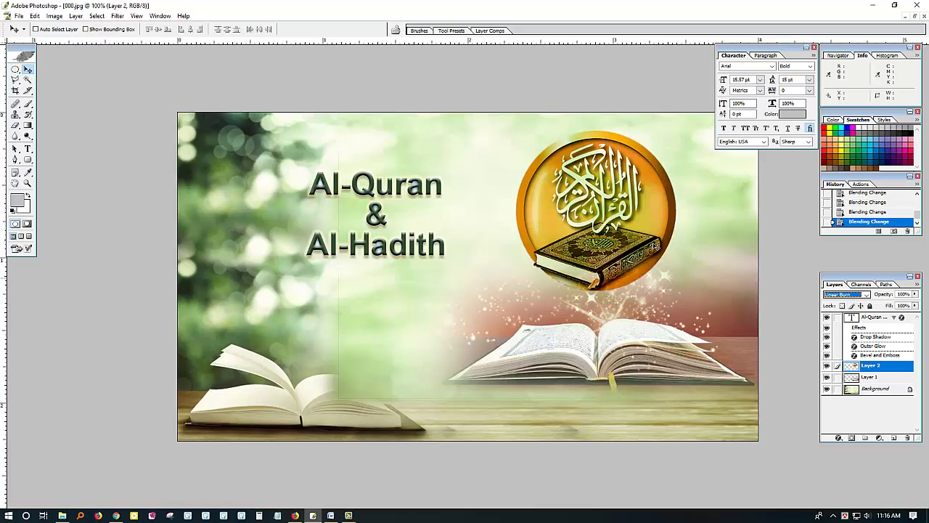
# - Scale the three-line title to about 153% and move it up, away from the emblem
pyautogui.rightClick(430, 187)
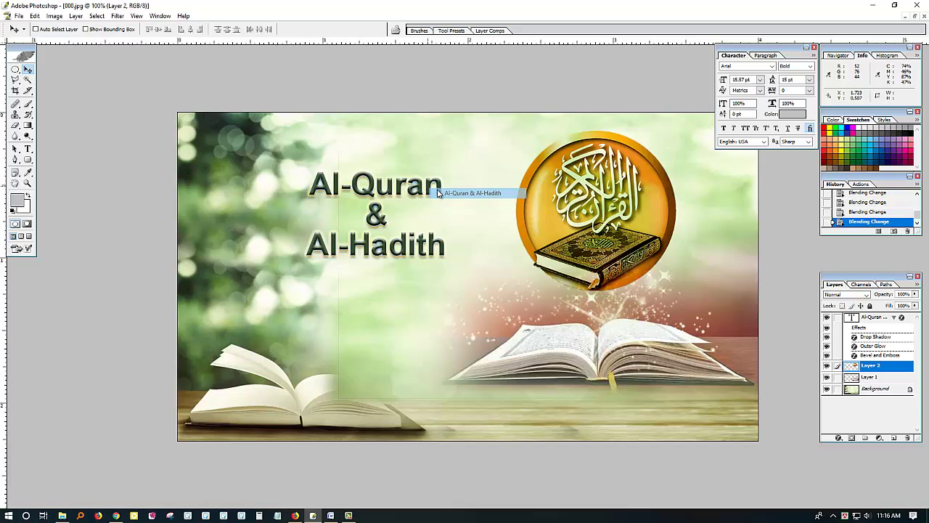
pyautogui.click(450, 191)
pyautogui.hotkey('ctrl', 't')
pyautogui.moveTo(448, 258); pyautogui.dragTo(529, 314)
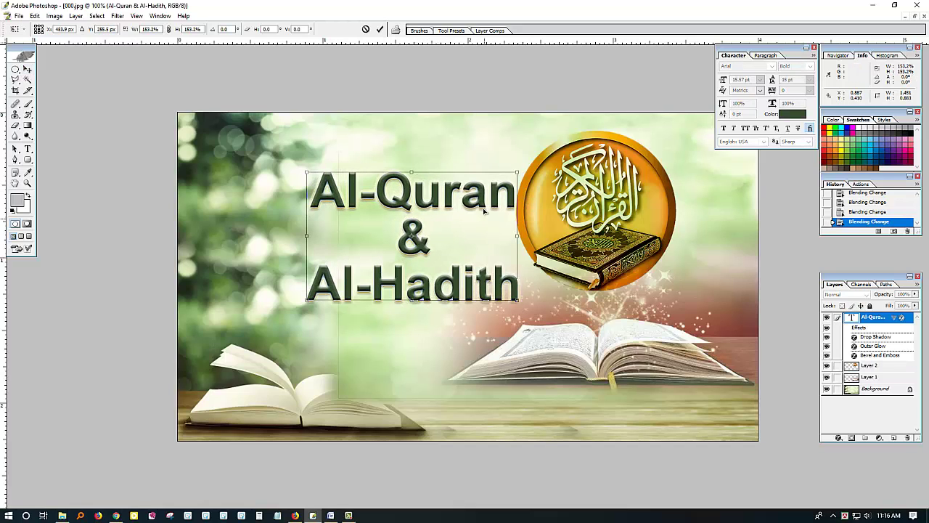
pyautogui.moveTo(485, 212); pyautogui.dragTo(440, 173)
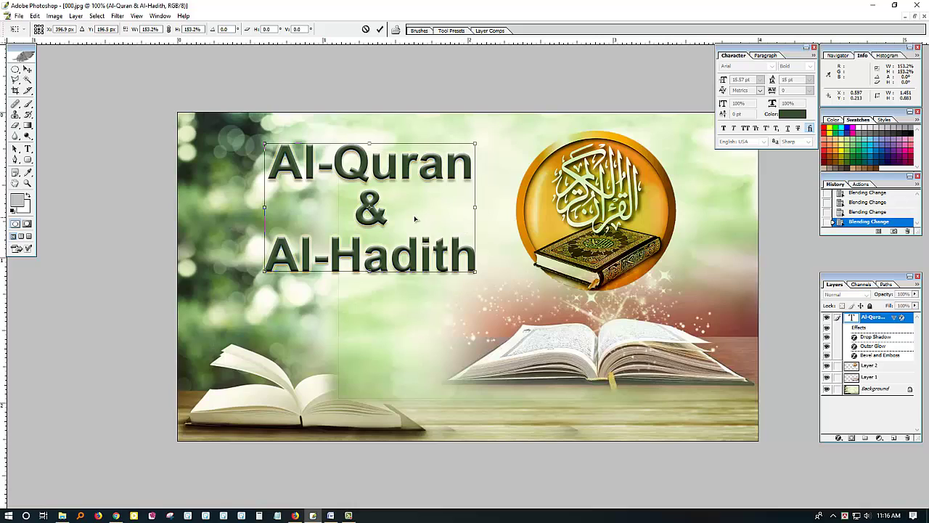
pyautogui.press('Return')
# - Replace the "&" in the title with "And"
pyautogui.press('t')
pyautogui.doubleClick(371, 211)
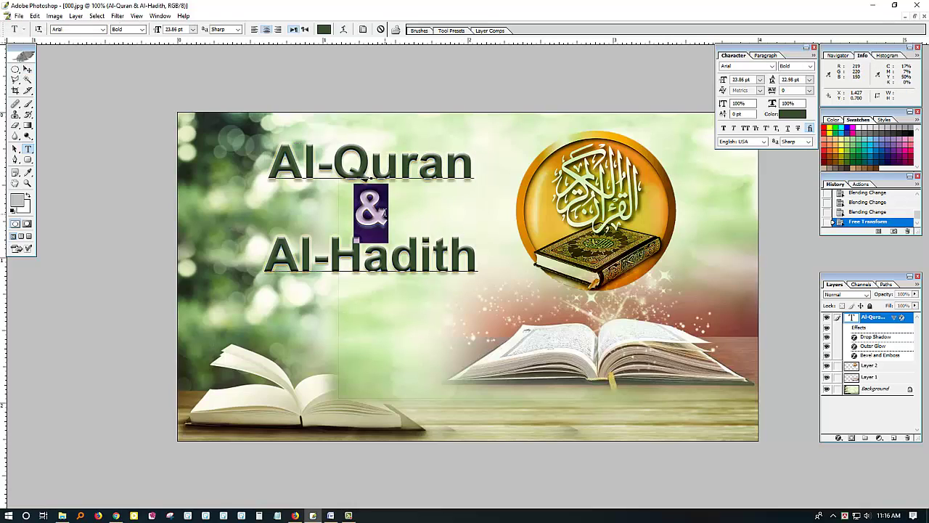
pyautogui.write('And')
# - Right-align all title lines and move the text block next to the round emblem
pyautogui.hotkey('ctrl', 'a')
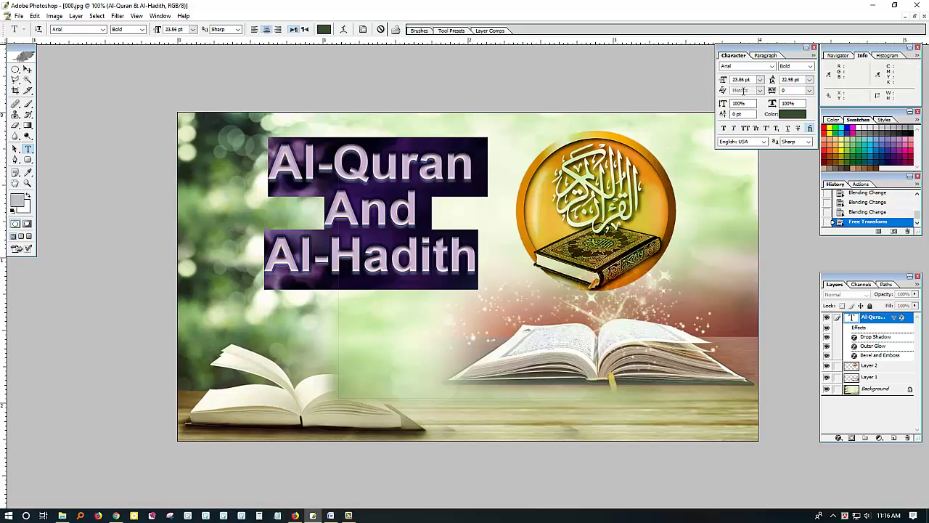
pyautogui.click(765, 56)
pyautogui.click(752, 66)
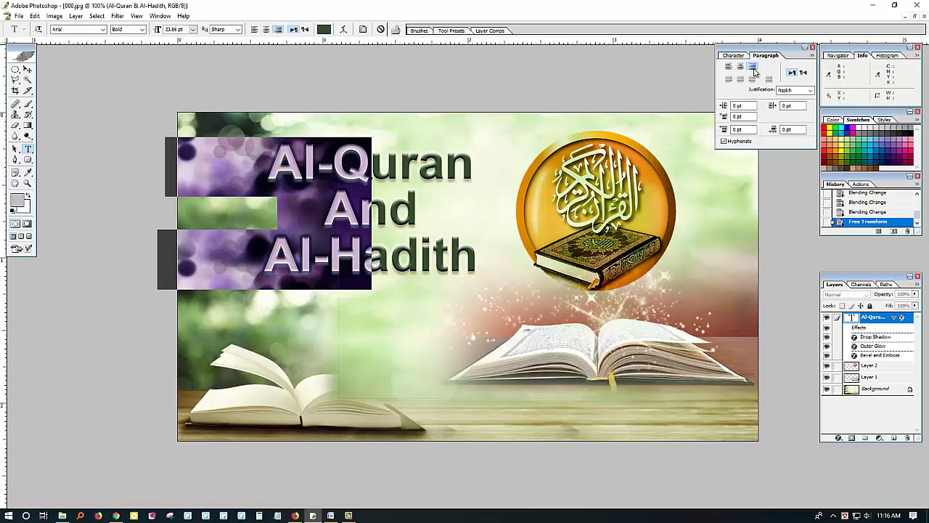
pyautogui.moveTo(349, 161); pyautogui.dragTo(387, 179)
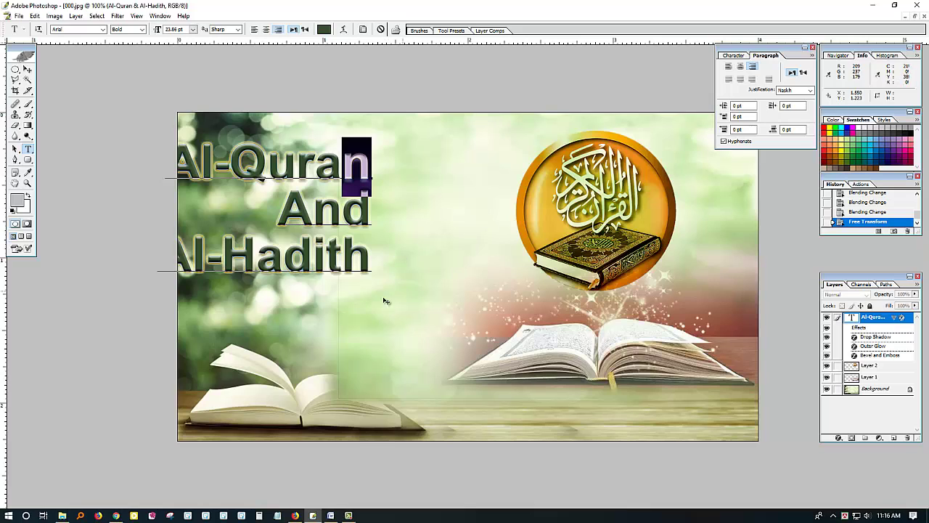
pyautogui.moveTo(386, 301); pyautogui.dragTo(464, 327)
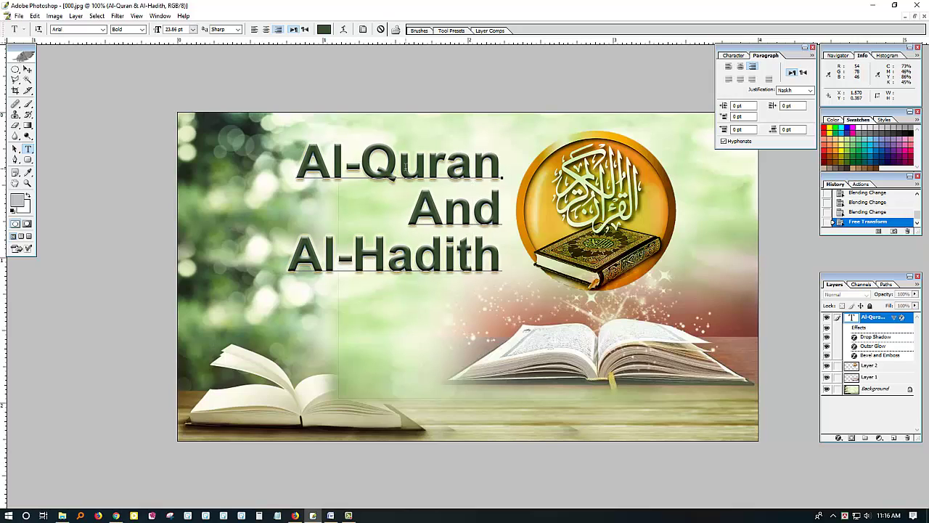
# - Enlarge the "Al-Quran" line to 29.86 pt and shift the title block slightly down
pyautogui.tripleClick(405, 167)
pyautogui.hotkey('ctrl', 'shift', '.')
pyautogui.hotkey('ctrl', 'shift', '.')
pyautogui.hotkey('ctrl', 'shift', '.')
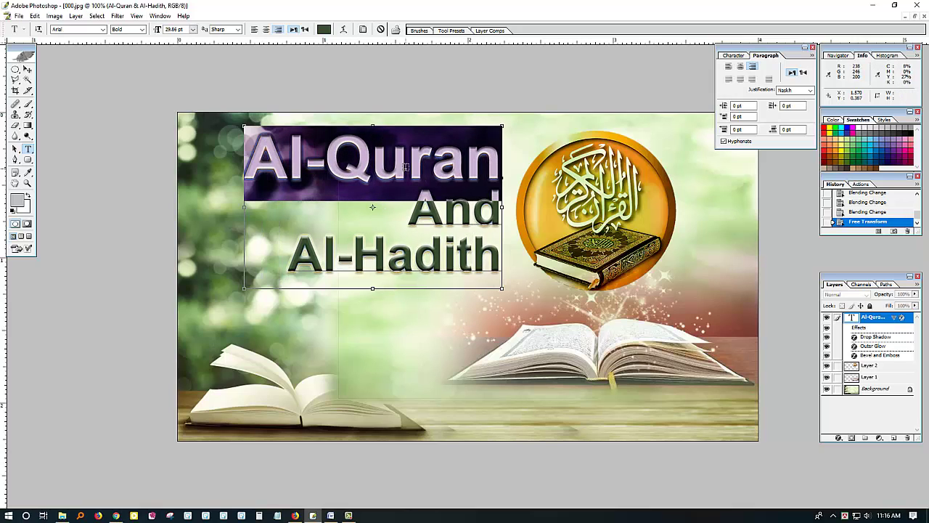
pyautogui.moveTo(453, 318); pyautogui.dragTo(451, 330)
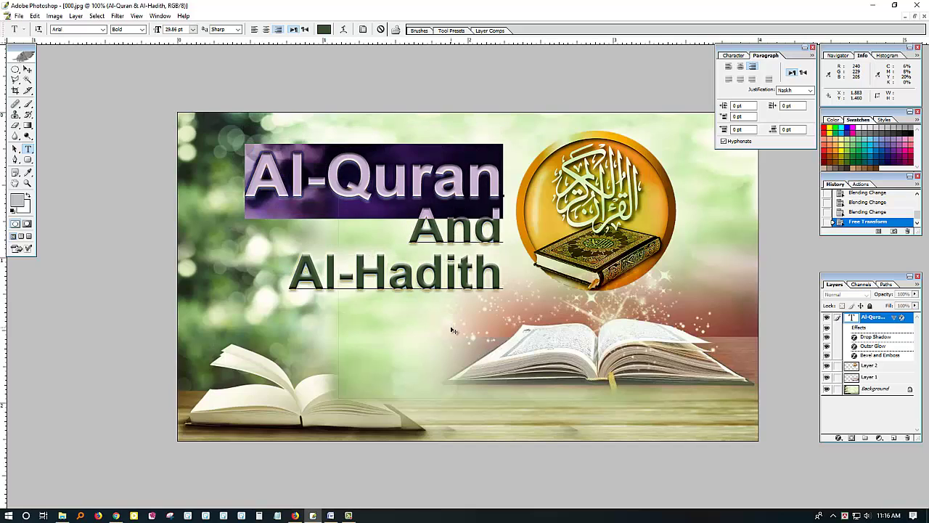
# - Join "And" and "Al-Hadith" into one line, set that line to 19.86 pt and commit the title text
pyautogui.click(458, 272)
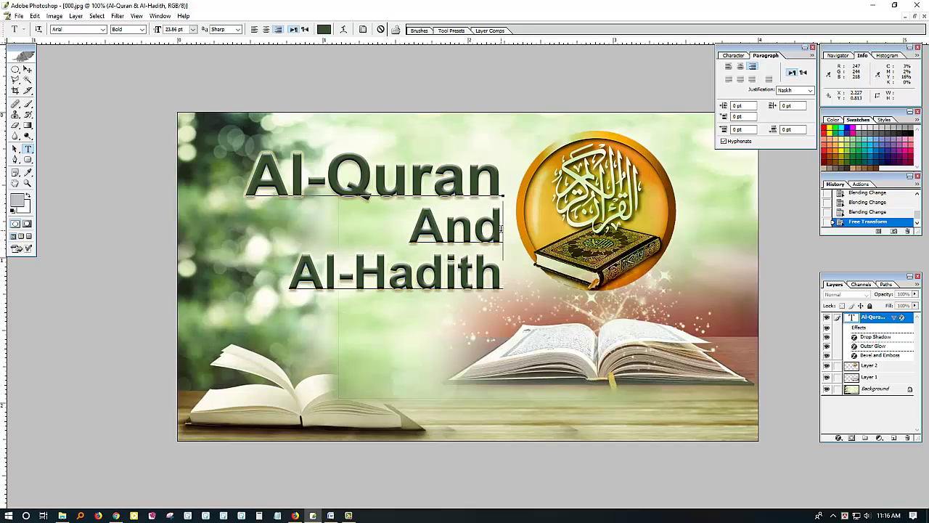
pyautogui.press('Delete')
pyautogui.tripleClick(448, 237)
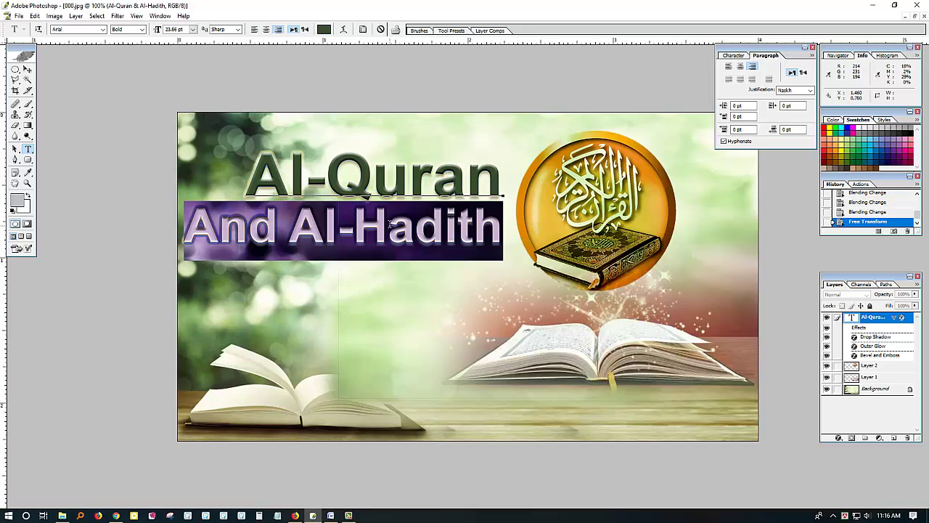
pyautogui.keyDown('shift'); pyautogui.click(237, 231); pyautogui.keyUp('shift')
pyautogui.tripleClick(390, 224)
pyautogui.hotkey('ctrl', 'shift', ',')
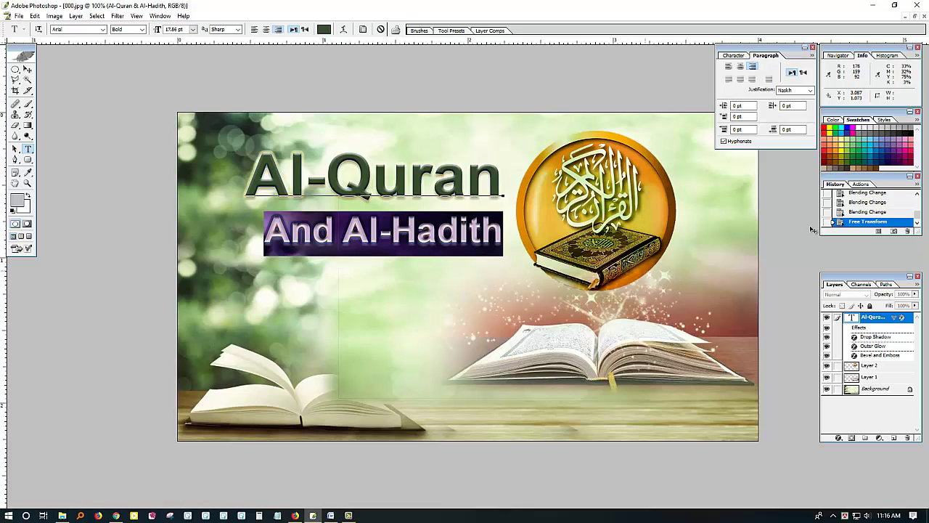
pyautogui.click(734, 56)
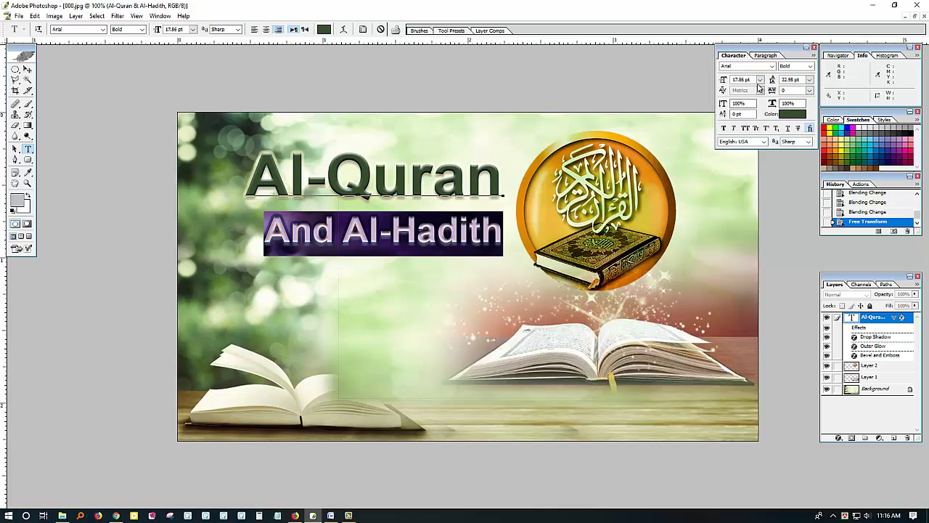
pyautogui.press('Up')
pyautogui.press('Up')
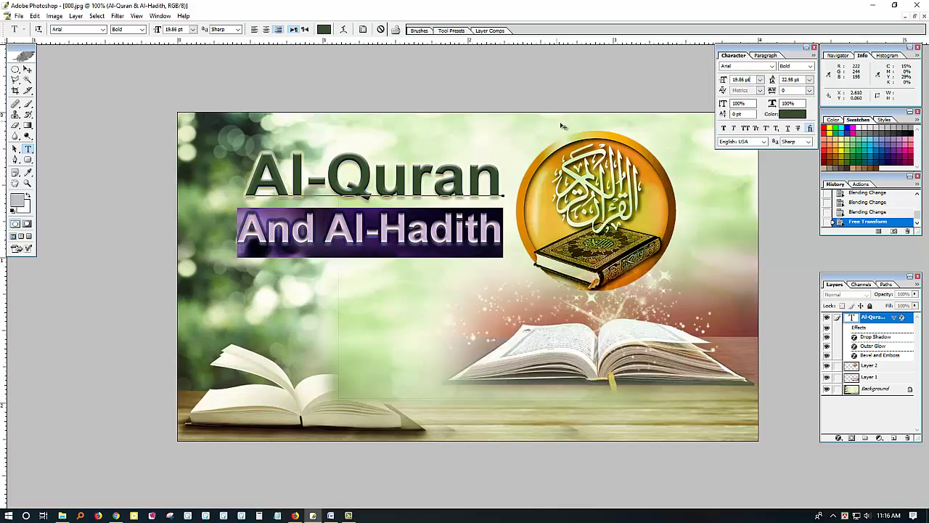
pyautogui.click(433, 178)
pyautogui.tripleClick(433, 178)
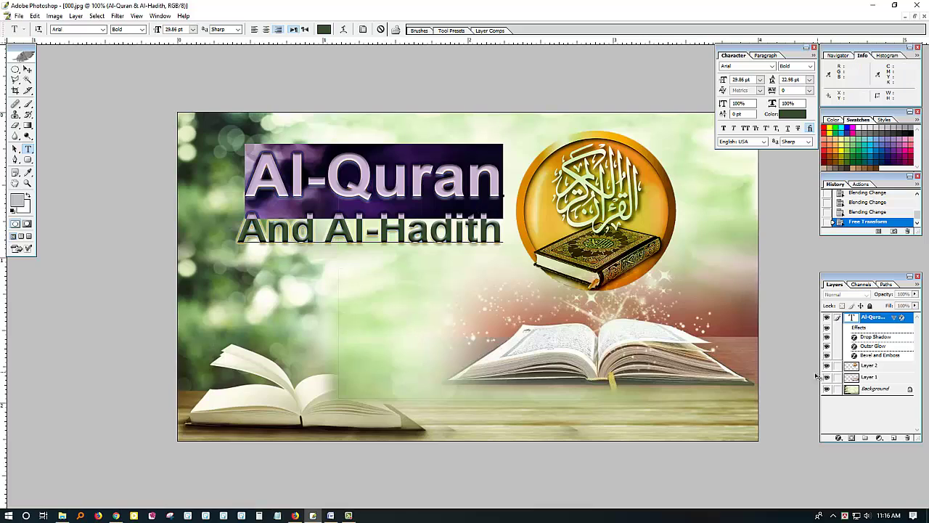
pyautogui.hotkey('ctrl', 'Return')
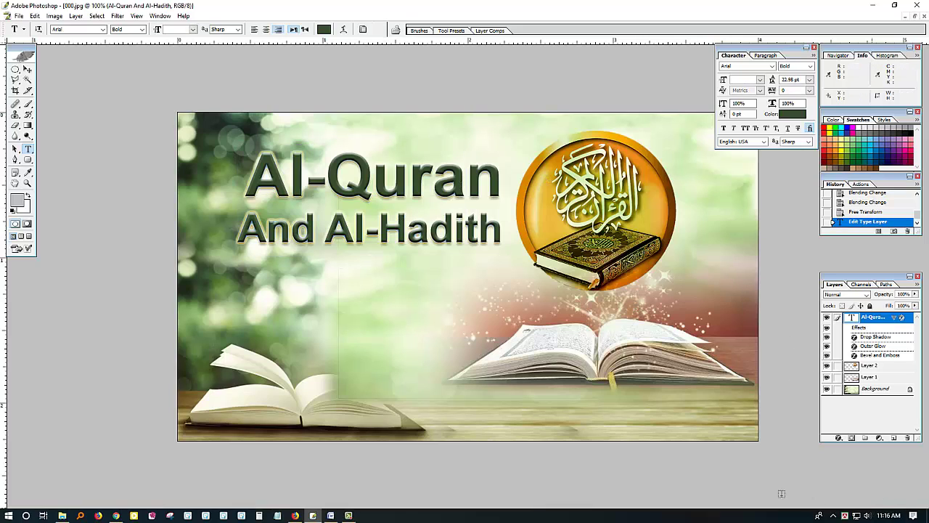
pyautogui.click(349, 516)
pyautogui.click(853, 476)
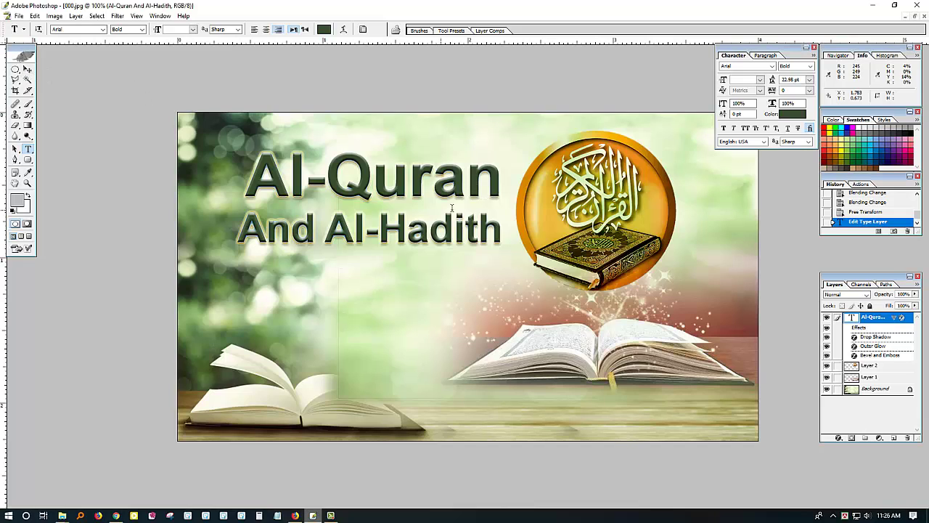
# - Recolour the title text to the orange (E4890D) sampled from the round emblem's rim
pyautogui.click(27, 69)
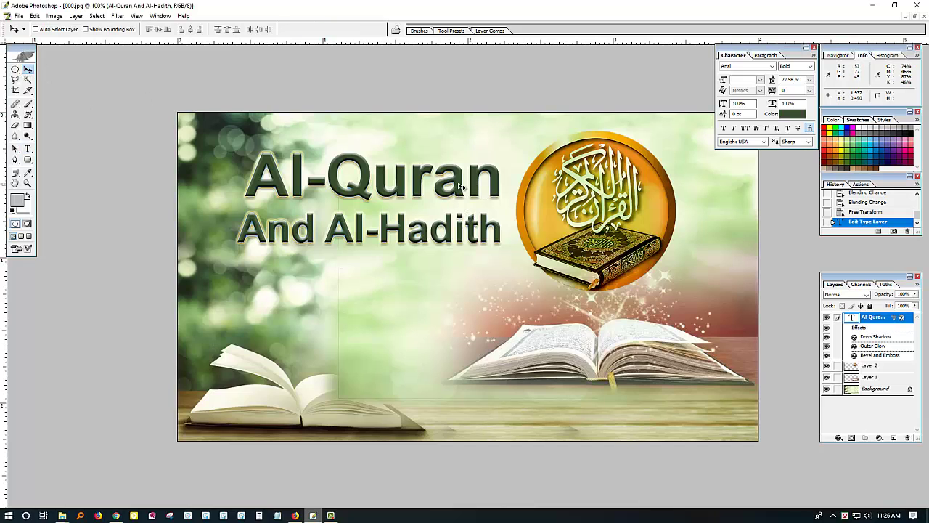
pyautogui.rightClick(459, 184)
pyautogui.click(494, 190)
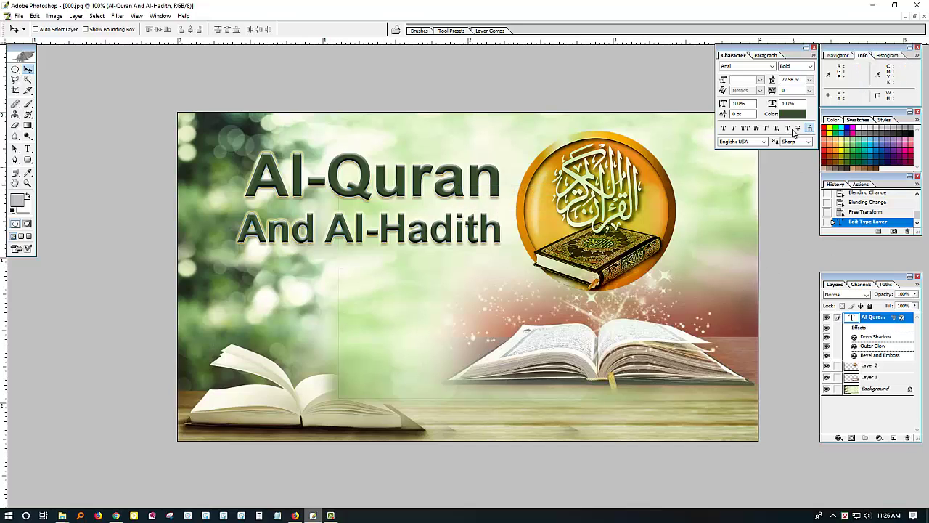
pyautogui.click(657, 178)
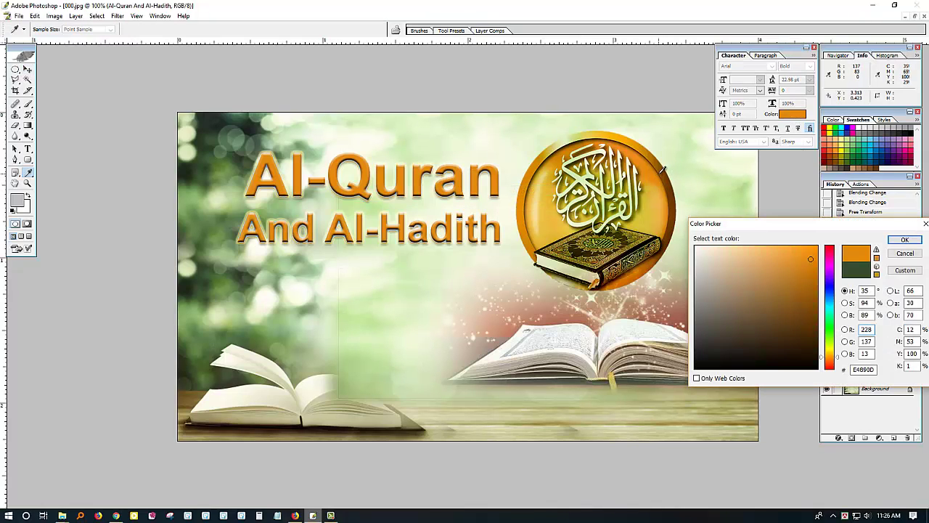
pyautogui.click(901, 241)
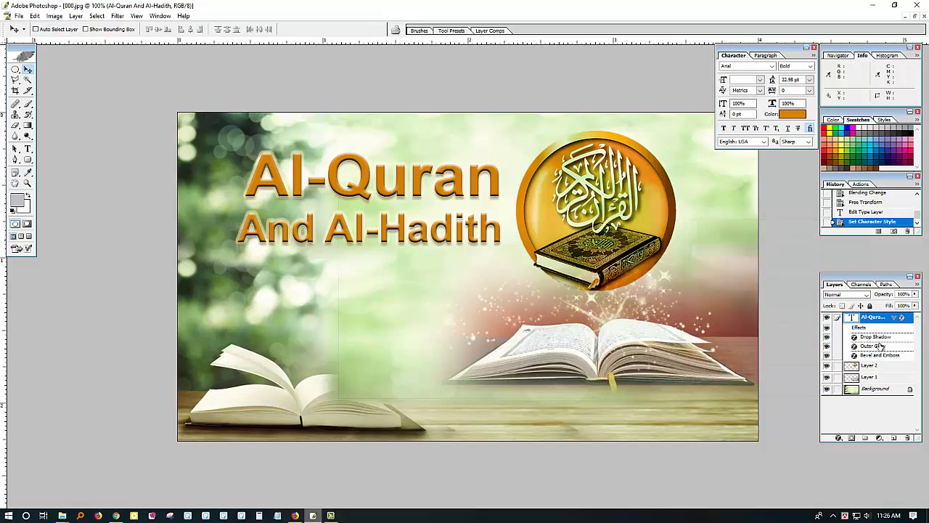
# - Add a Gradient Overlay to the title layer and set the gradient's start stop to a brown sampled from the emblem's rim
pyautogui.doubleClick(880, 346)
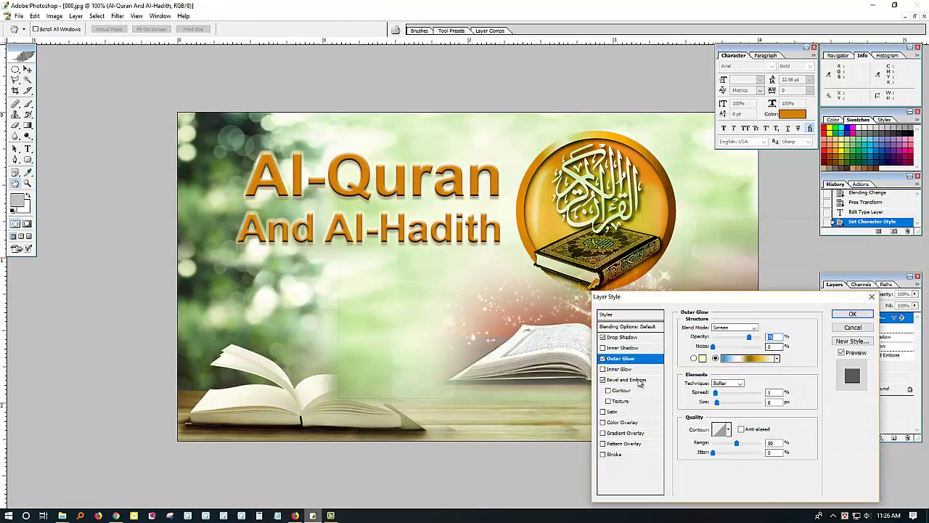
pyautogui.click(629, 433)
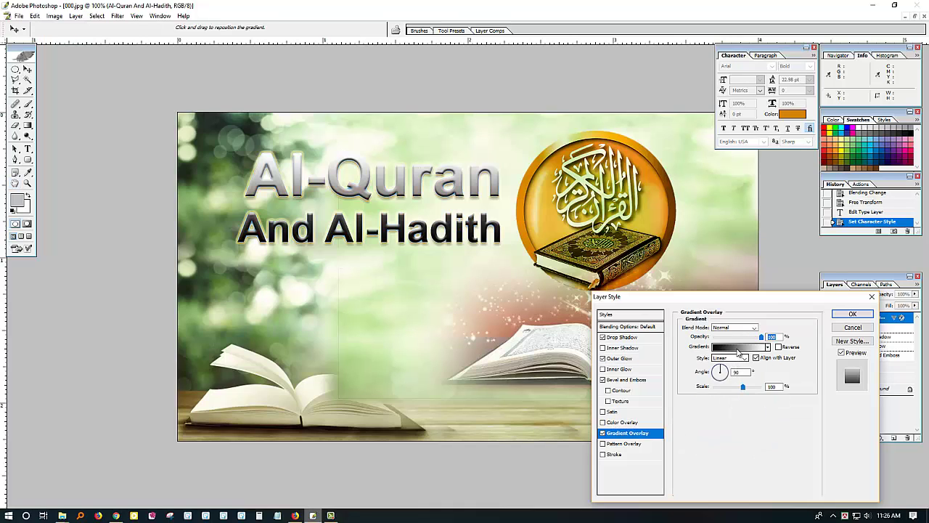
pyautogui.click(738, 351)
pyautogui.click(646, 445)
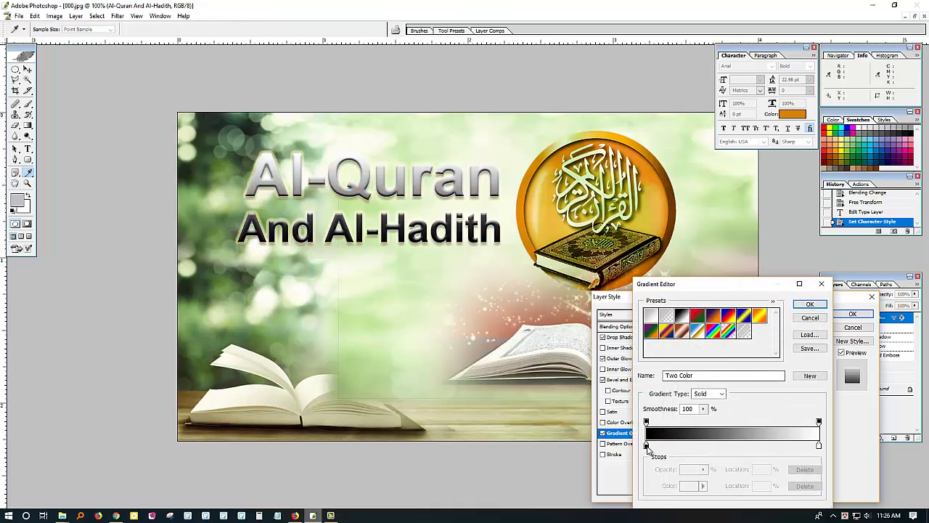
pyautogui.click(664, 163)
pyautogui.click(666, 166)
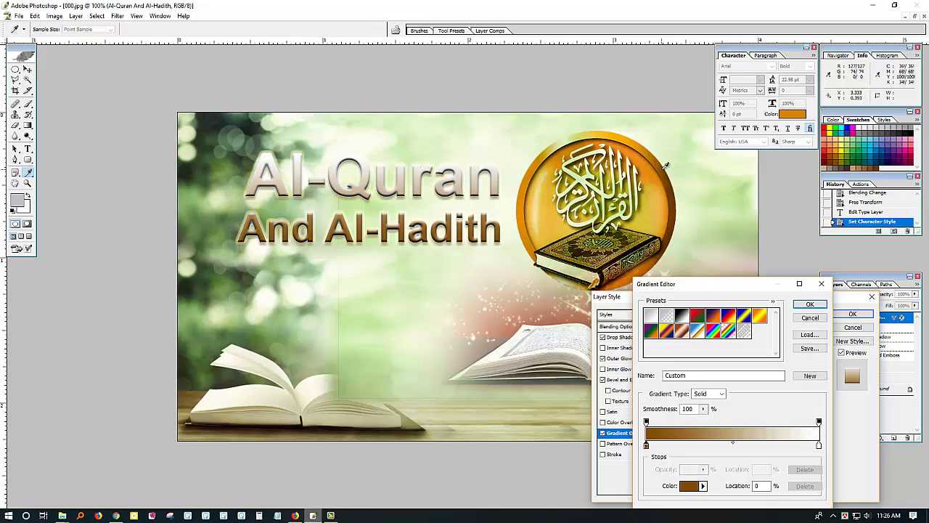
# - Set the title gradient's end stop at location 100% to bright red (DF0500)
pyautogui.click(819, 445)
pyautogui.click(693, 487)
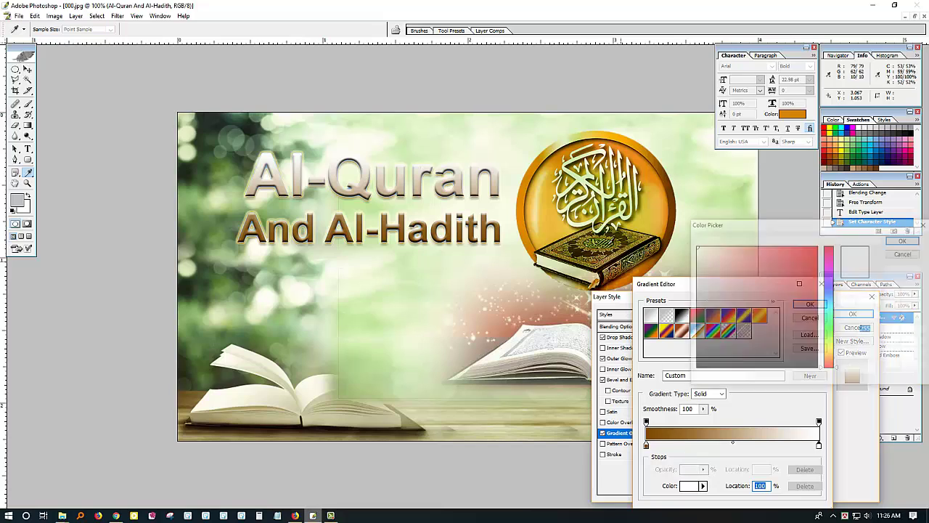
pyautogui.click(543, 213)
pyautogui.moveTo(543, 213); pyautogui.dragTo(543, 217)
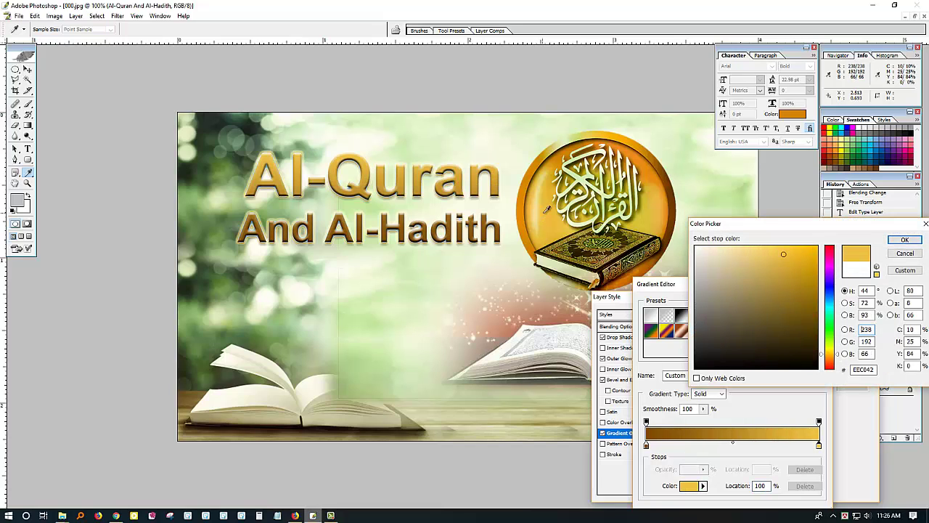
pyautogui.click(540, 205)
pyautogui.click(817, 248)
pyautogui.click(835, 348)
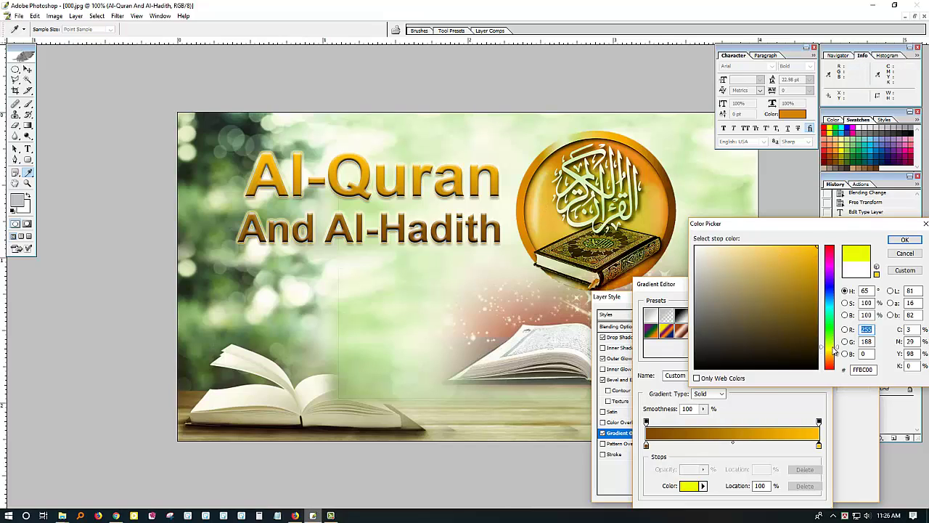
pyautogui.moveTo(833, 350); pyautogui.dragTo(834, 368)
pyautogui.click(819, 292)
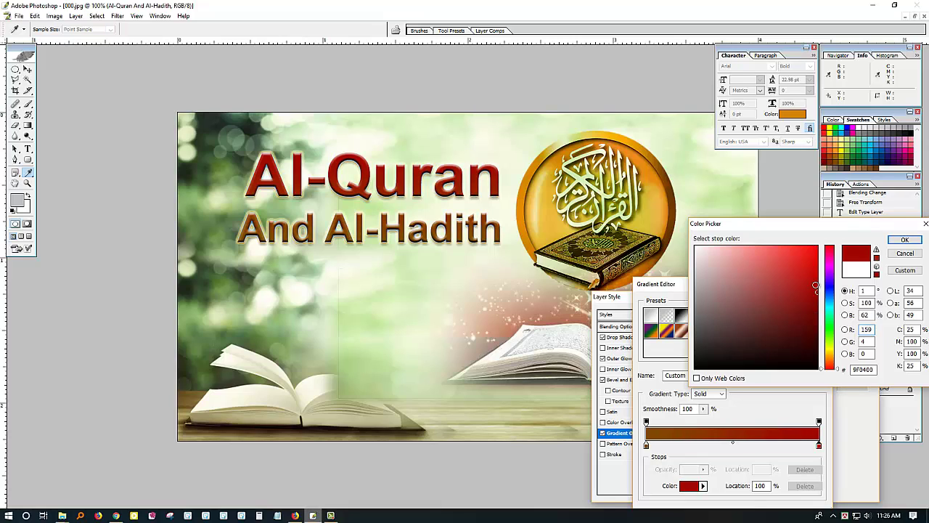
pyautogui.moveTo(816, 282); pyautogui.dragTo(820, 265)
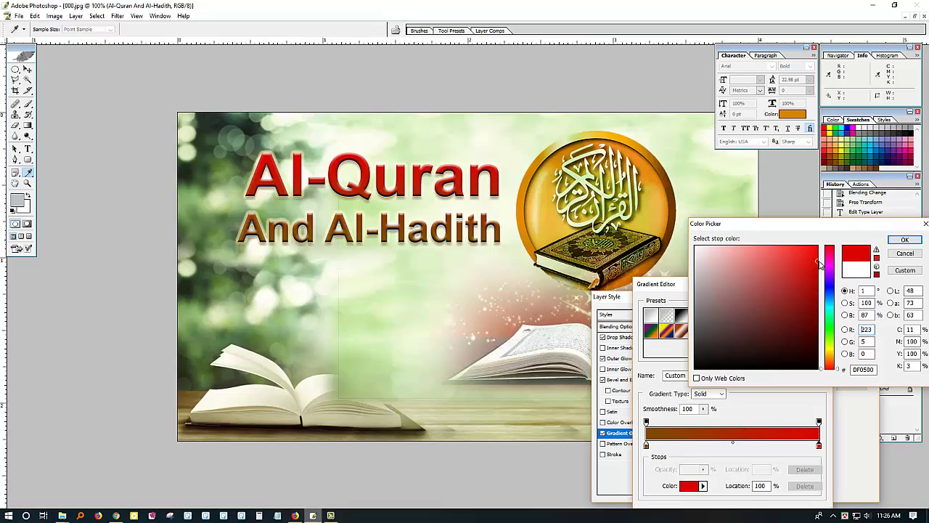
pyautogui.click(905, 239)
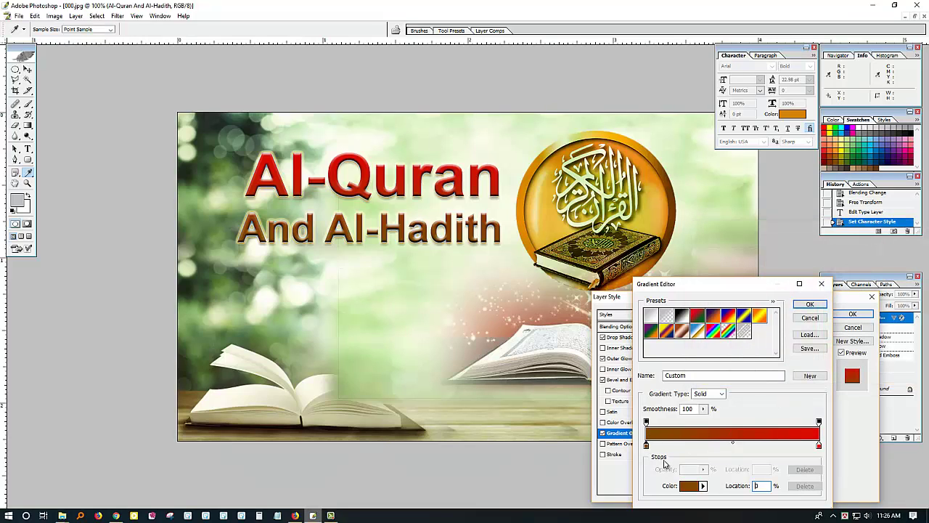
# - Set the title gradient's start stop to near-black (0F0000) and apply the Gradient Overlay
pyautogui.click(688, 488)
pyautogui.write('15')
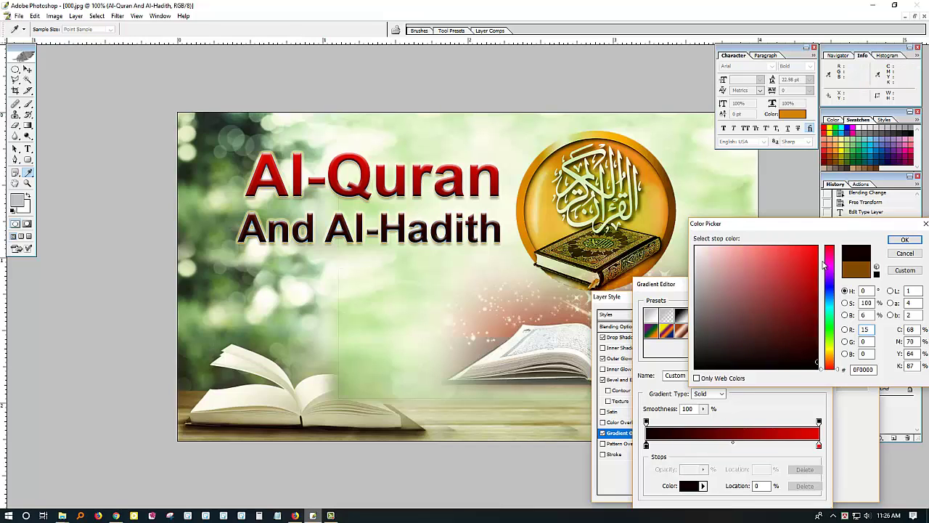
pyautogui.click(905, 240)
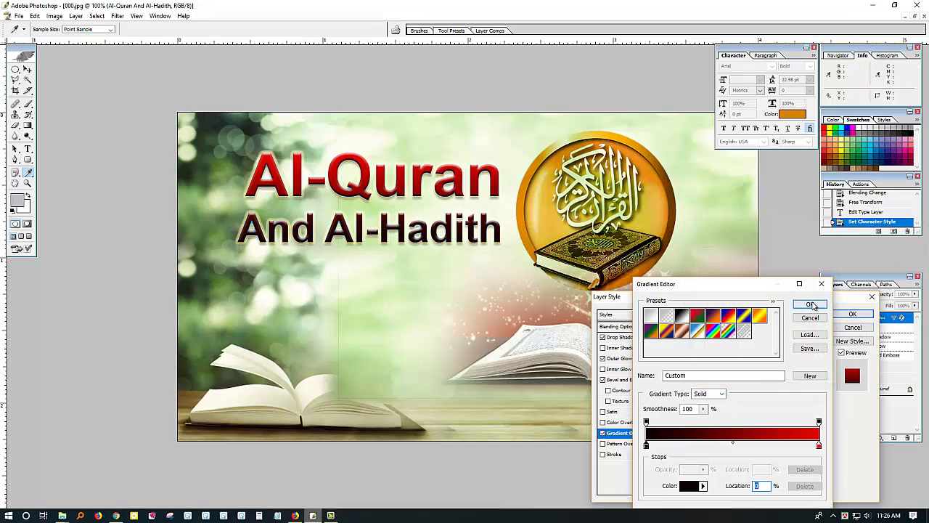
pyautogui.click(811, 305)
pyautogui.click(853, 313)
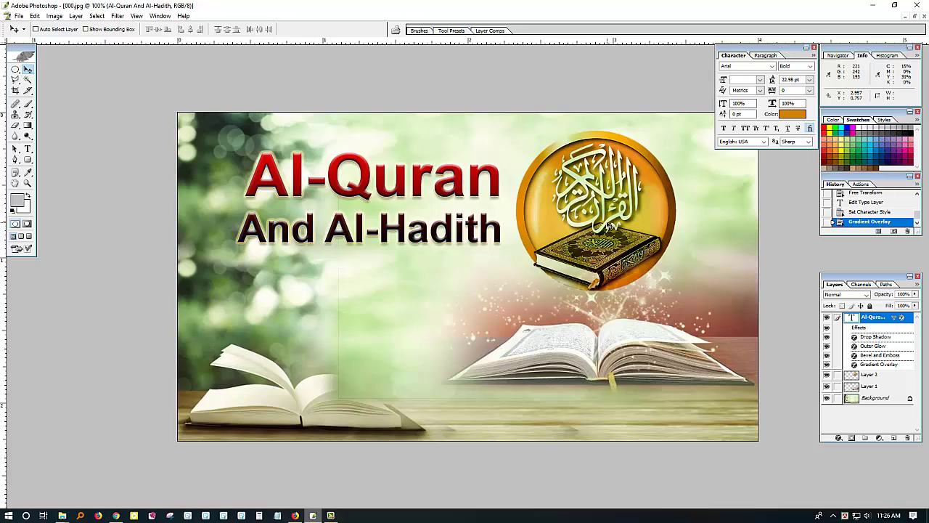
# - Add a Drop Shadow with 100% opacity to the round emblem's layer
pyautogui.hotkey('alt', '[')
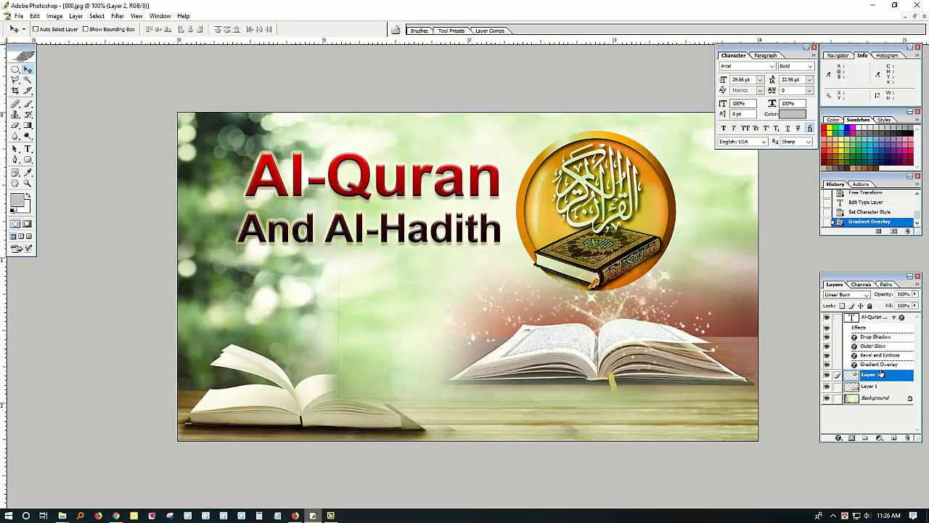
pyautogui.doubleClick(842, 370)
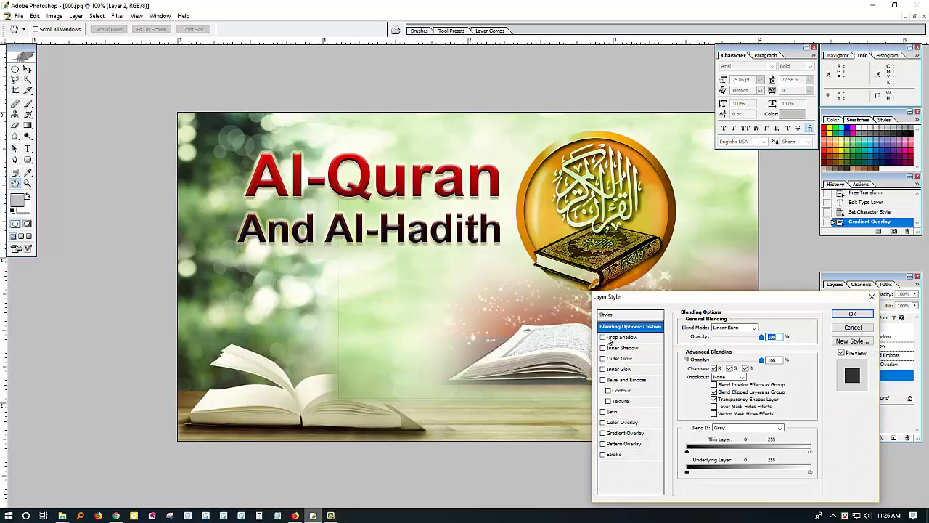
pyautogui.click(608, 339)
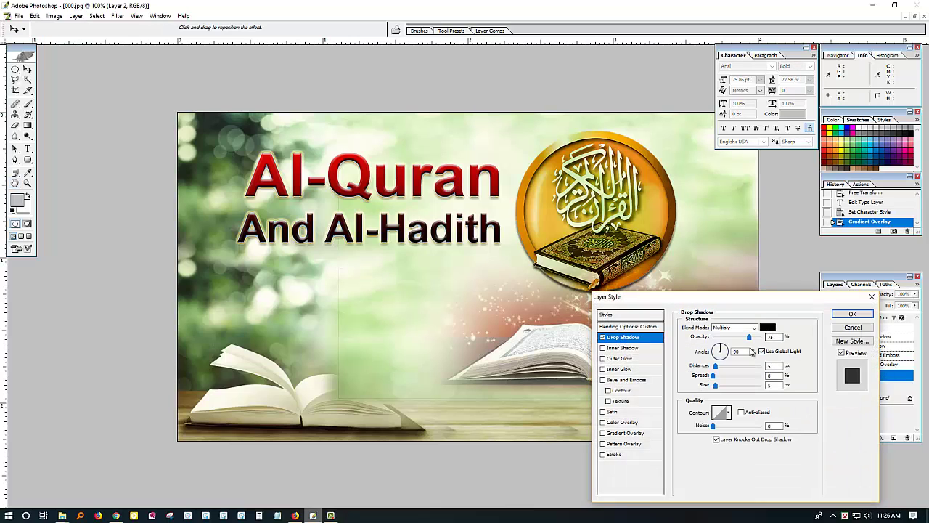
pyautogui.moveTo(758, 338); pyautogui.dragTo(762, 337)
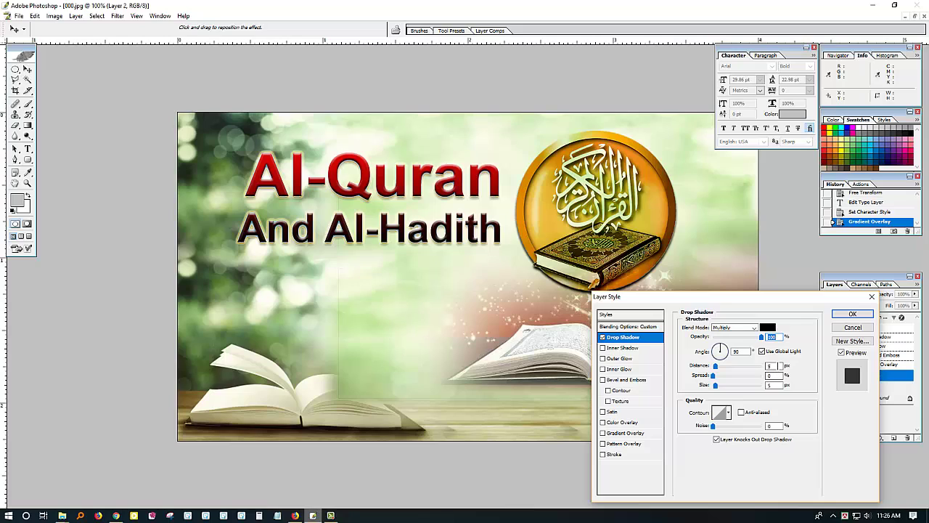
# - Set the emblem's drop shadow to a distance of 0 px, a spread of 10% and a size of 20 px
pyautogui.moveTo(715, 366); pyautogui.dragTo(720, 366)
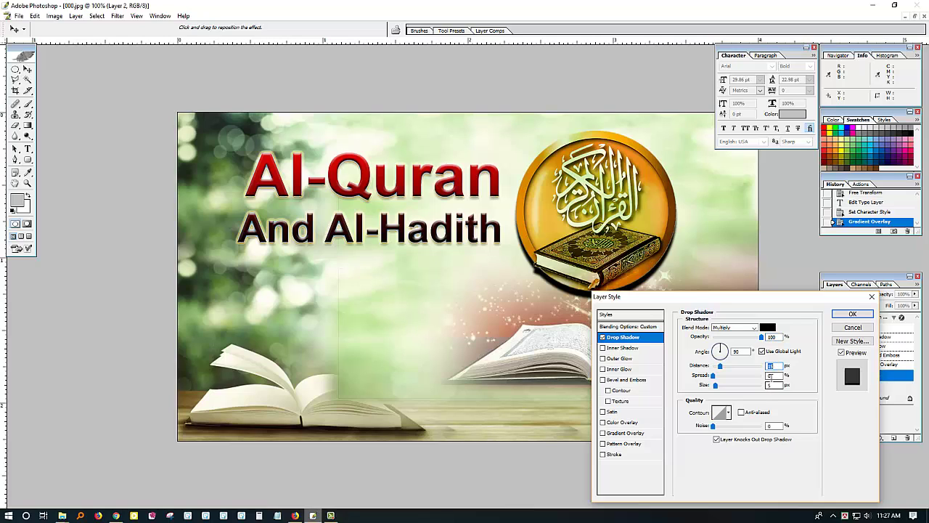
pyautogui.doubleClick(774, 384)
pyautogui.write('0')
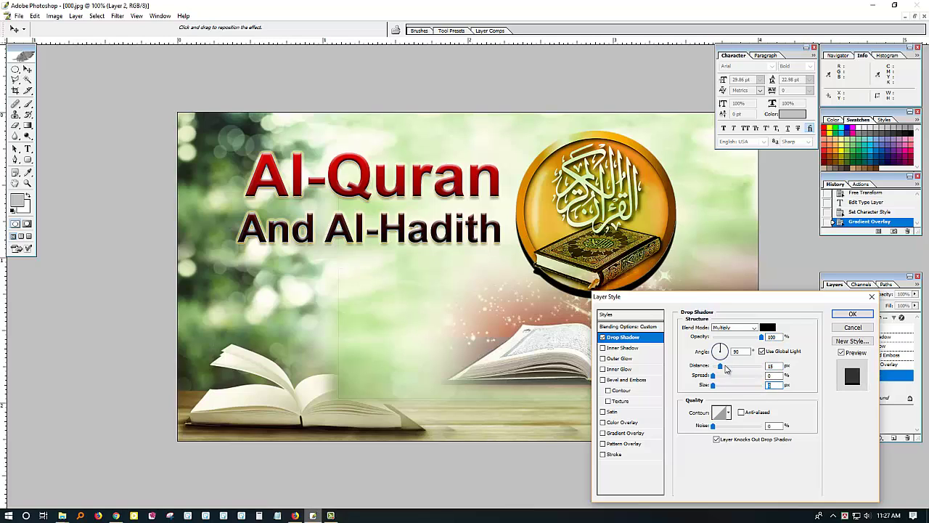
pyautogui.moveTo(720, 366); pyautogui.dragTo(706, 370)
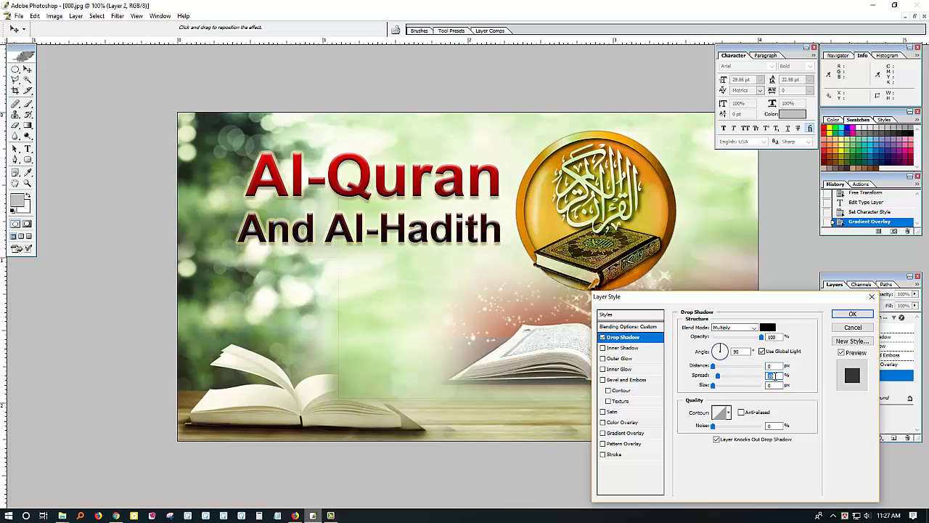
pyautogui.hotkey('shift', 'Up')
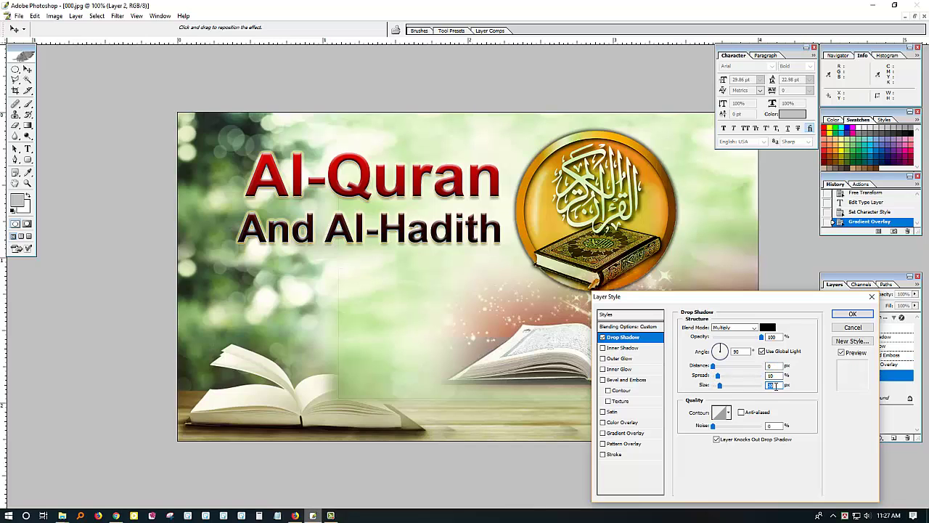
# - Set the emblem's shadow colour to the pale green (F2FCDA) sampled from the background and its blend mode to Normal
pyautogui.click(768, 327)
pyautogui.click(733, 186)
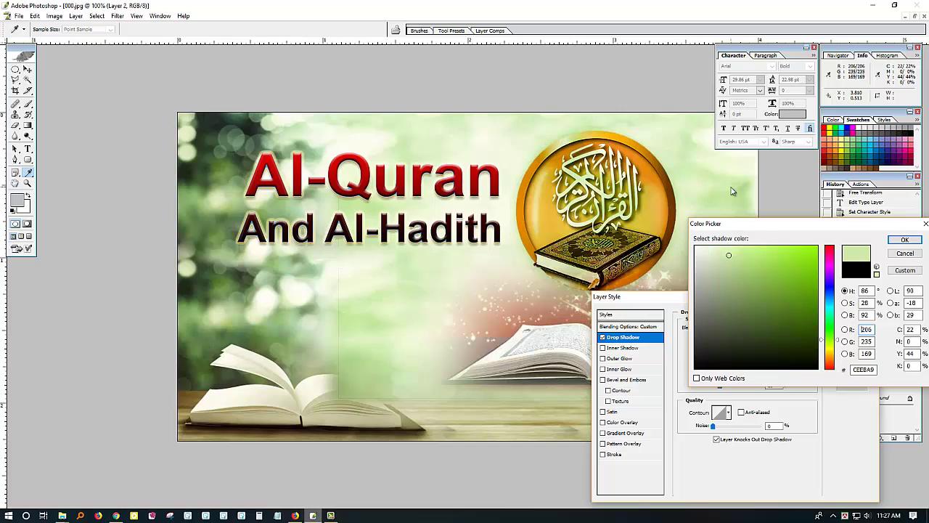
pyautogui.click(733, 182)
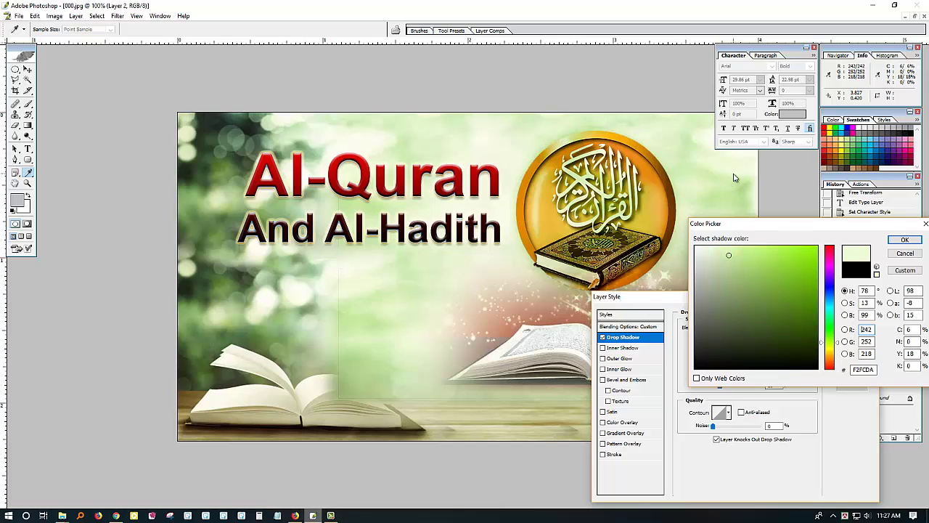
pyautogui.click(901, 241)
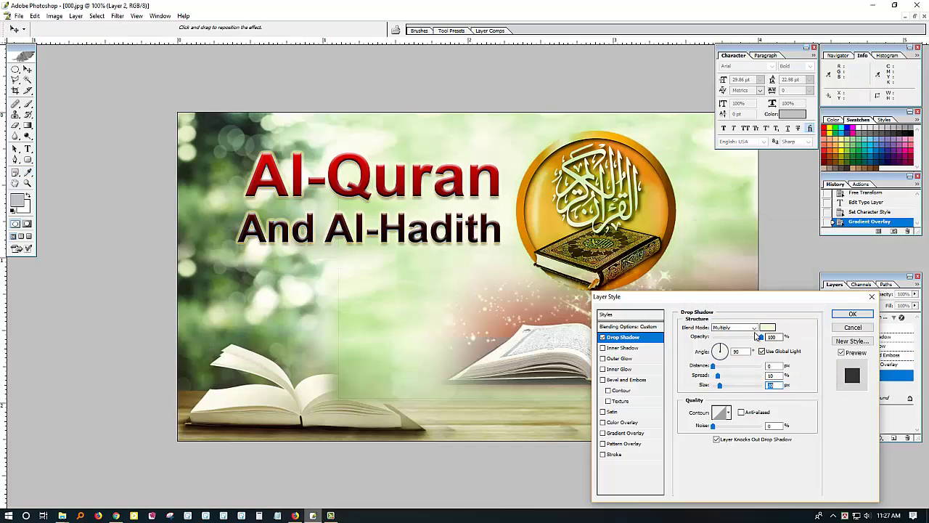
pyautogui.click(733, 328)
pyautogui.click(730, 334)
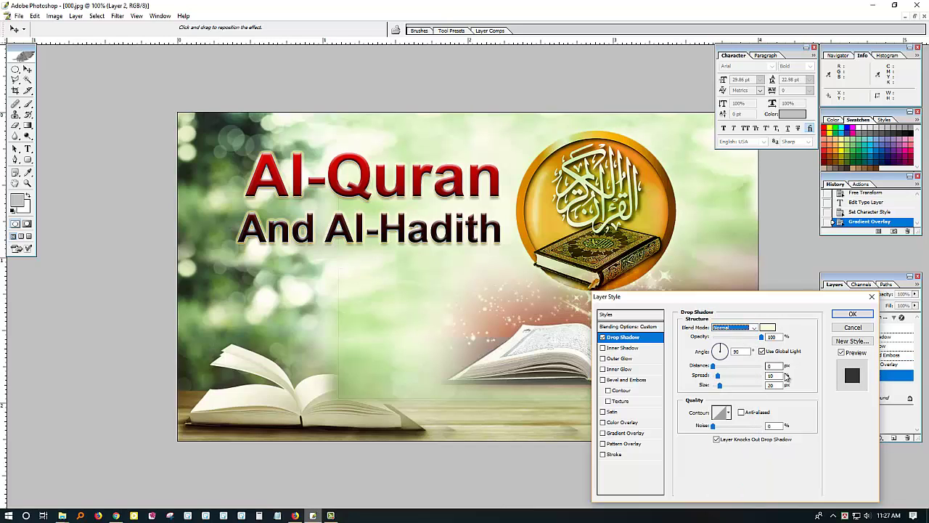
# - Change the emblem's shadow colour to a dark green sampled from the background foliage and increase the shadow's size
pyautogui.click(767, 327)
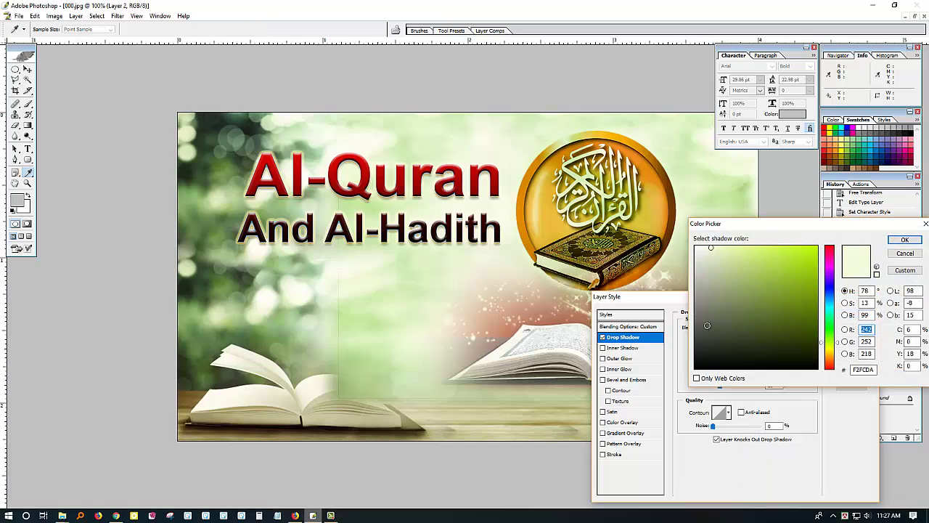
pyautogui.click(695, 311)
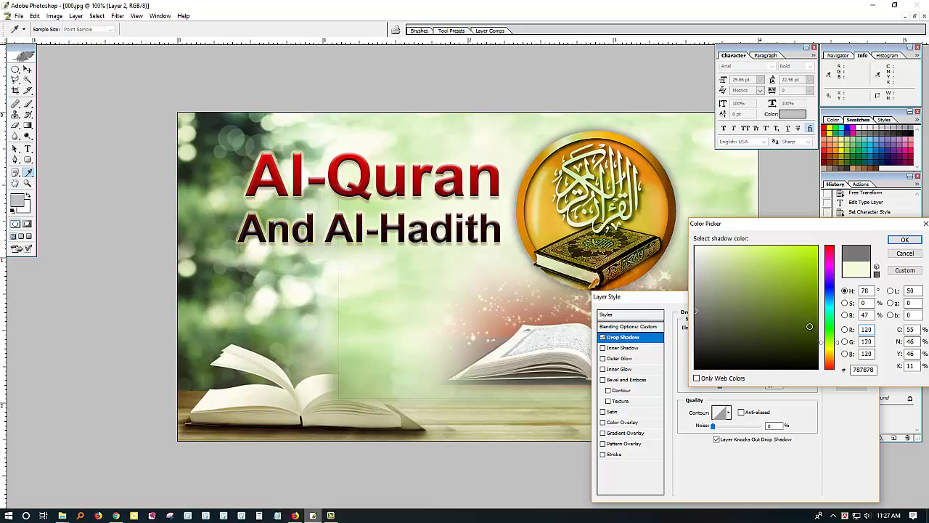
pyautogui.click(499, 190)
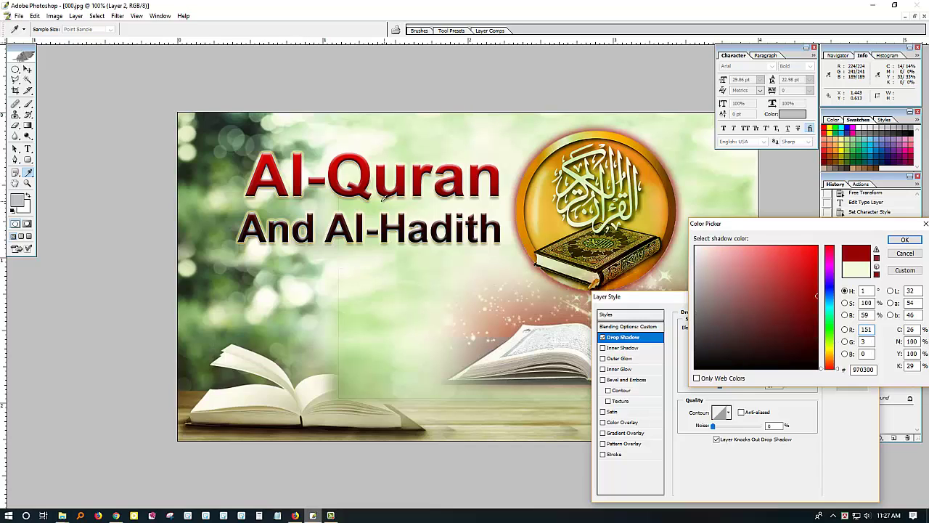
pyautogui.click(210, 171)
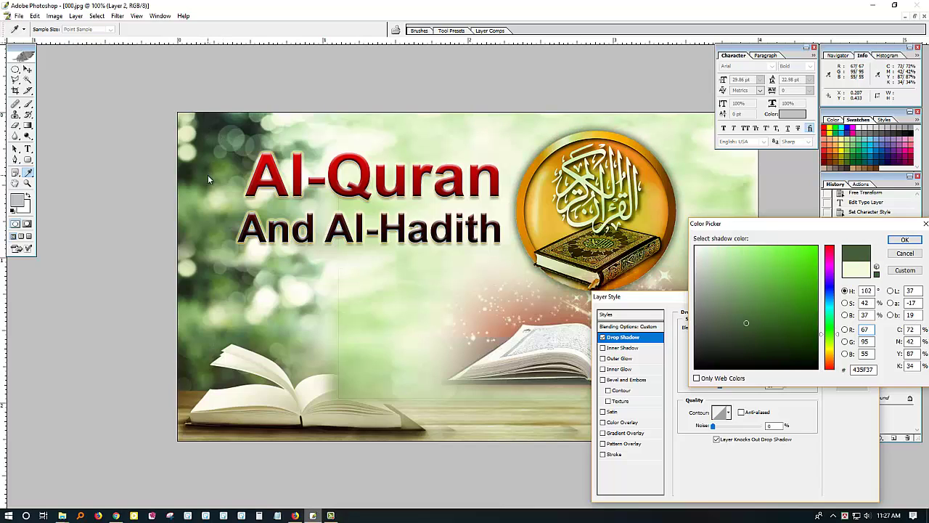
pyautogui.click(289, 396)
pyautogui.click(192, 302)
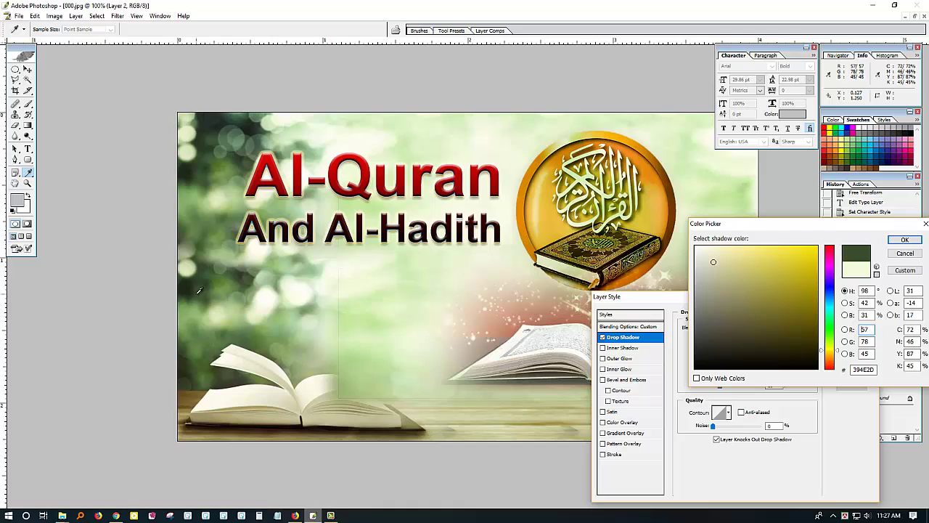
pyautogui.click(905, 240)
pyautogui.press('Up')
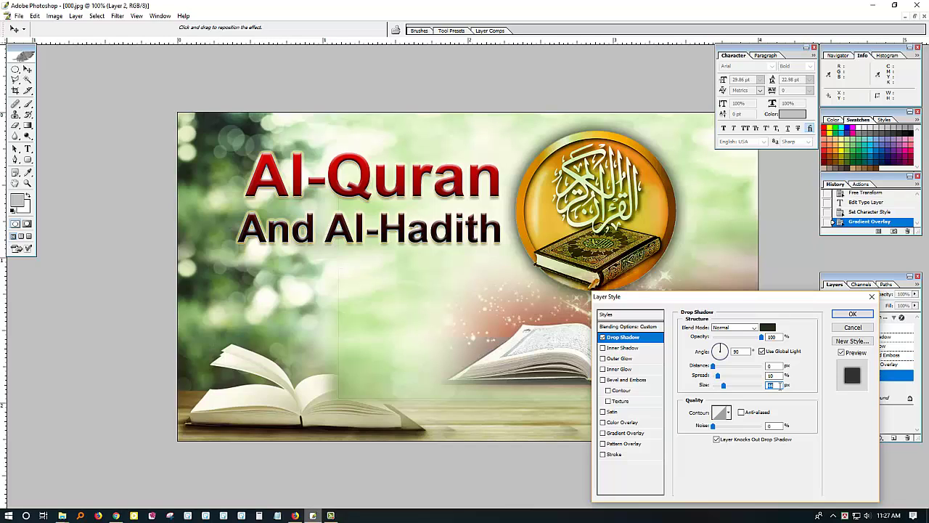
# - Reduce the emblem's shadow size slightly and apply the Drop Shadow effect
pyautogui.press('Down')
pyautogui.click(853, 315)
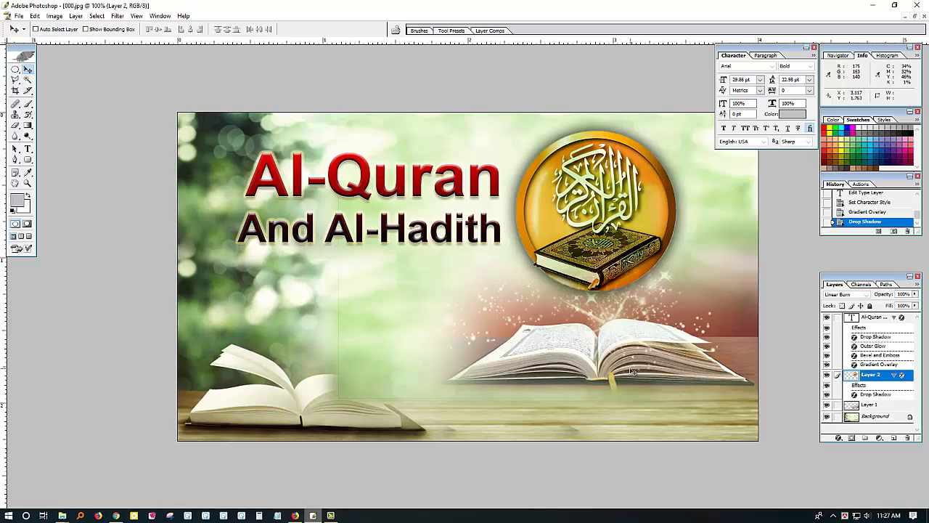
# - With the open-book layer active, switch to Chrome and copy the "Al Quran - English" picture of a robed figure reading from the image results
pyautogui.hotkey('alt', '[')
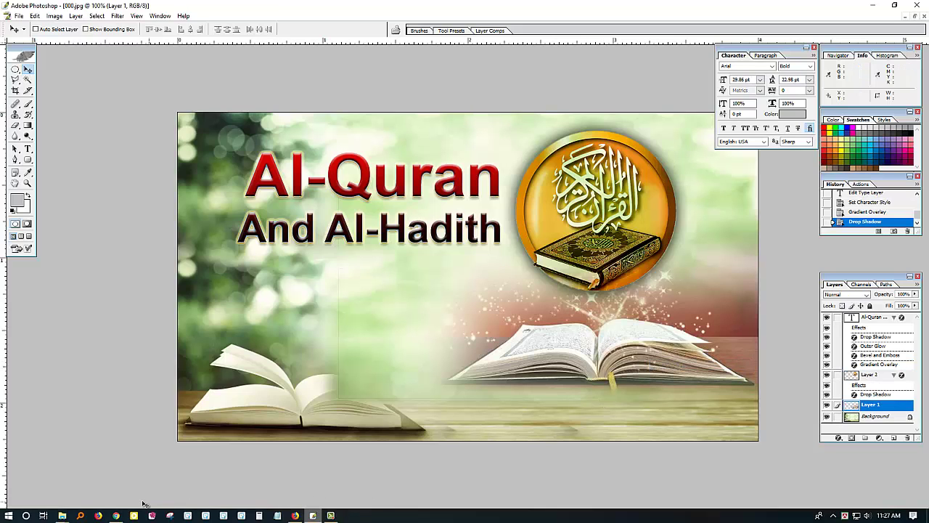
pyautogui.click(117, 515)
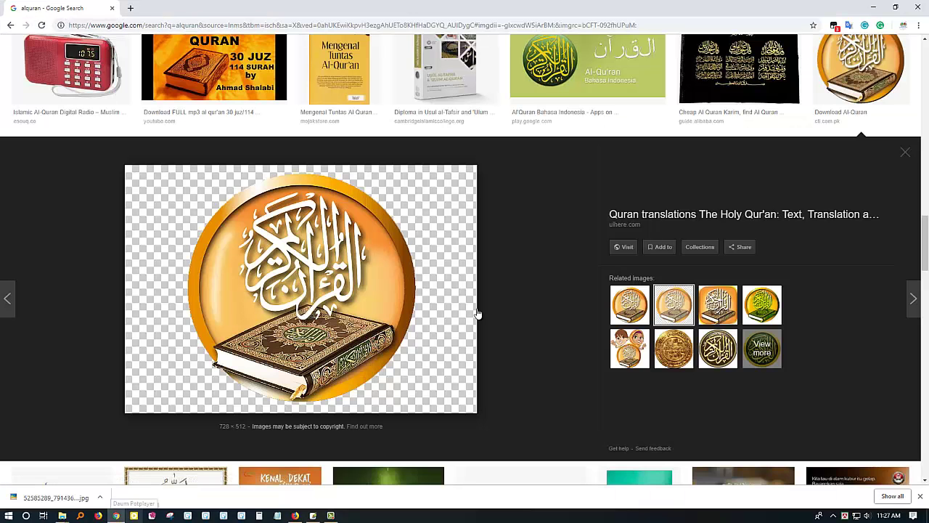
pyautogui.scroll(2, 478, 314)
pyautogui.scroll(5, 561, 353)
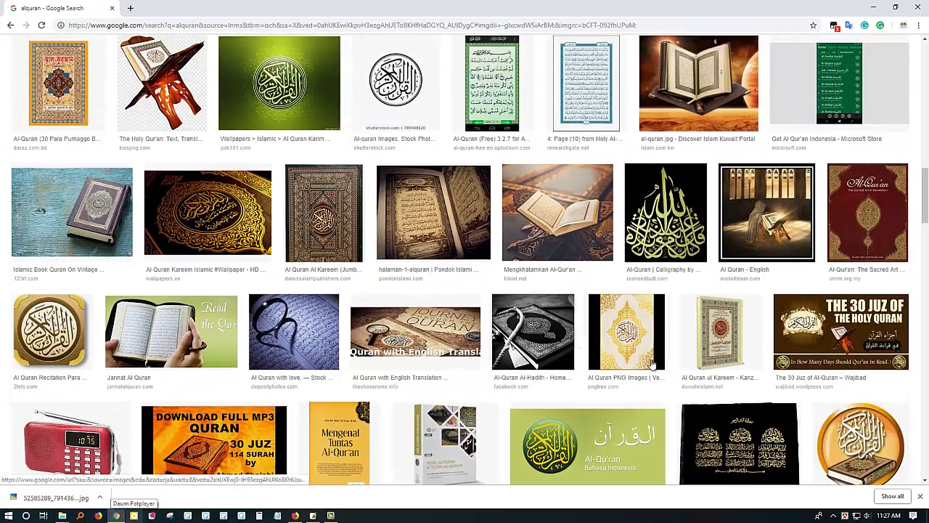
pyautogui.click(763, 230)
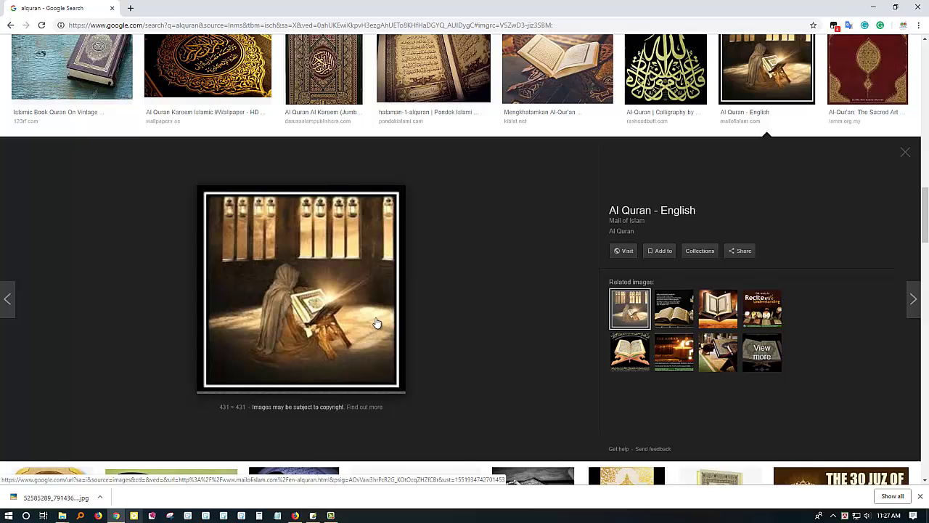
pyautogui.rightClick(311, 302)
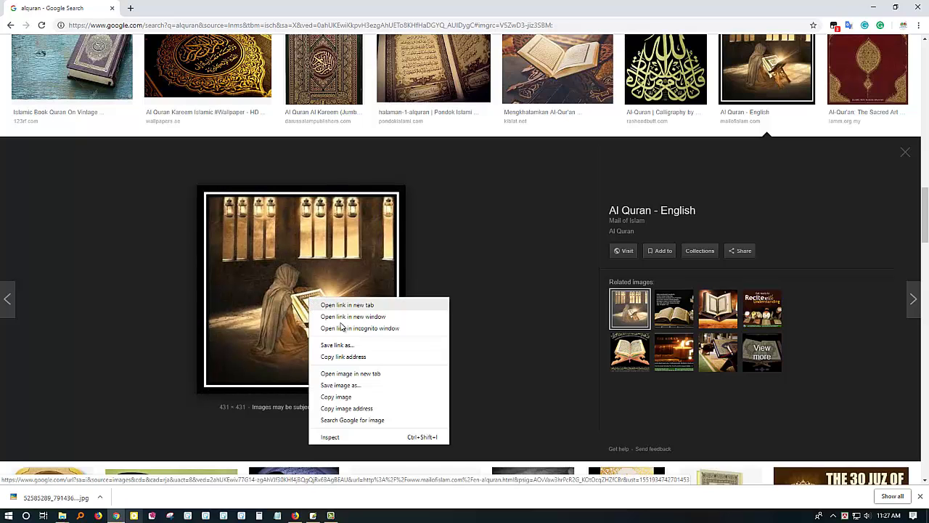
pyautogui.click(357, 393)
# - Switch back to Photoshop, paste the copied picture, bring it to the front and move it to the canvas's lower-right corner
pyautogui.click(314, 516)
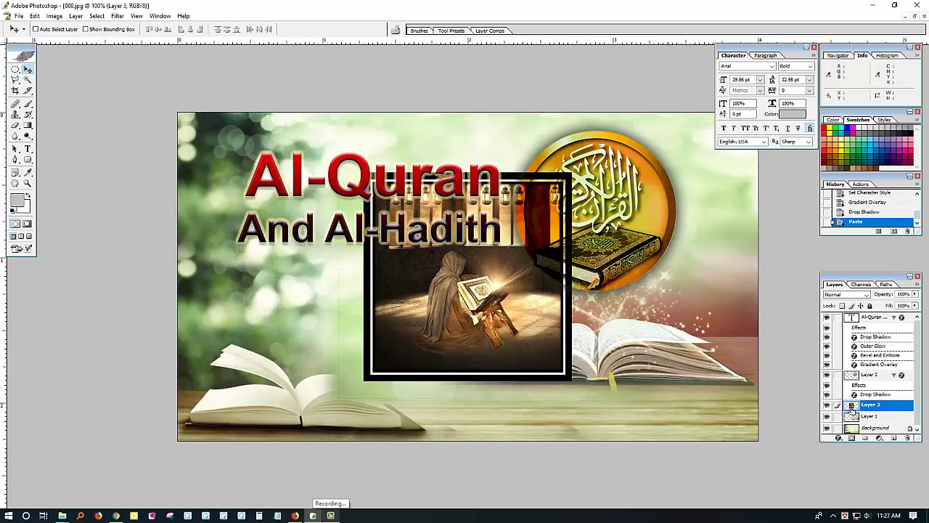
pyautogui.hotkey('ctrl', 'shift', ']')
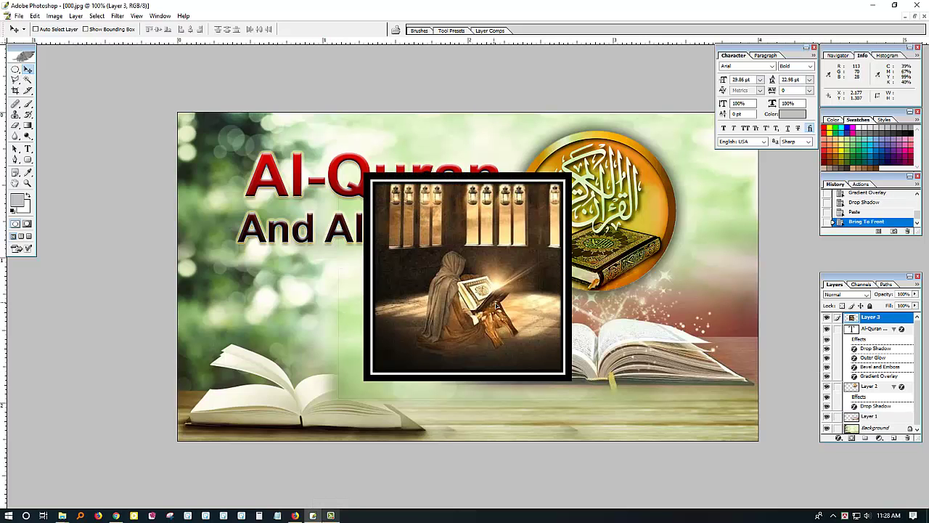
pyautogui.moveTo(497, 308); pyautogui.dragTo(679, 362)
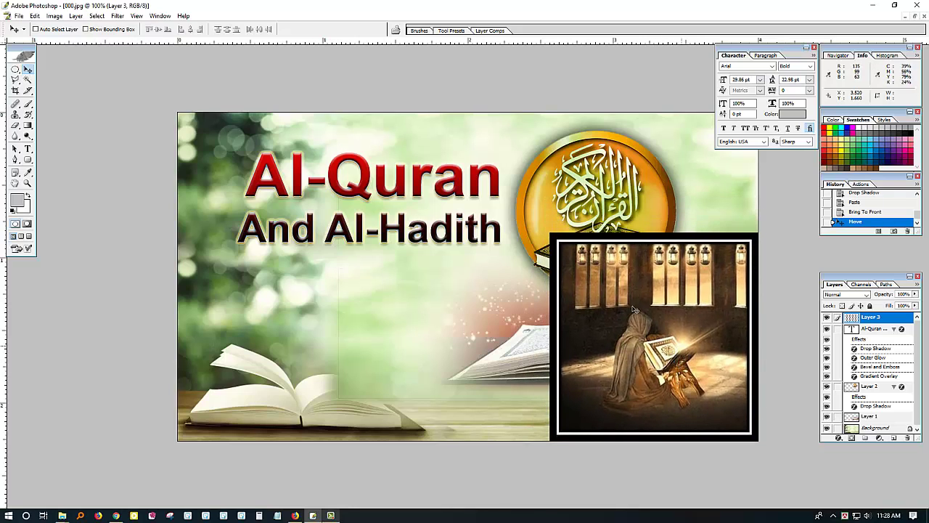
# - Enlarge the pasted picture with Free Transform and shift it so it runs slightly past the canvas's right and bottom edges
pyautogui.hotkey('ctrl', 't')
pyautogui.moveTo(550, 233); pyautogui.dragTo(426, 128)
pyautogui.moveTo(653, 234); pyautogui.dragTo(674, 250)
pyautogui.press('Return')
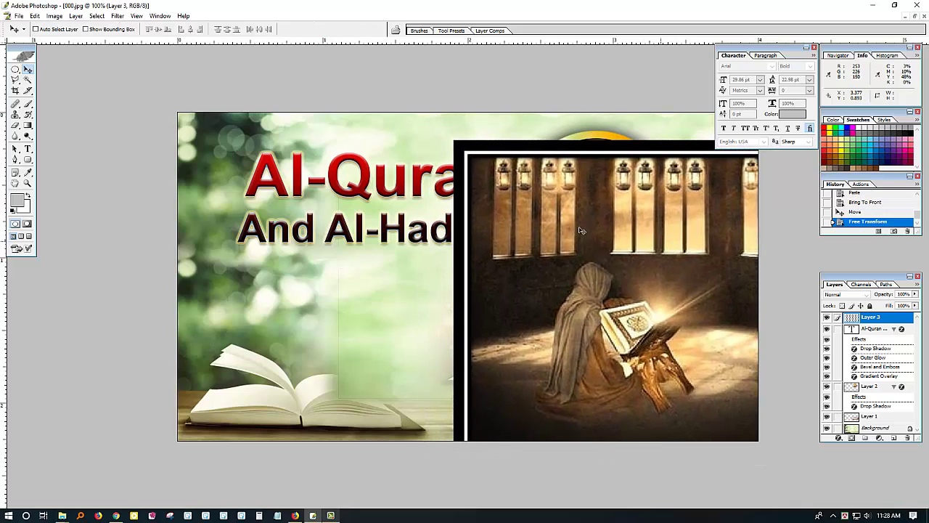
# - Outline the pasted picture's left and top borders with a Polygonal Lasso selection extending beyond the picture
pyautogui.click(16, 79)
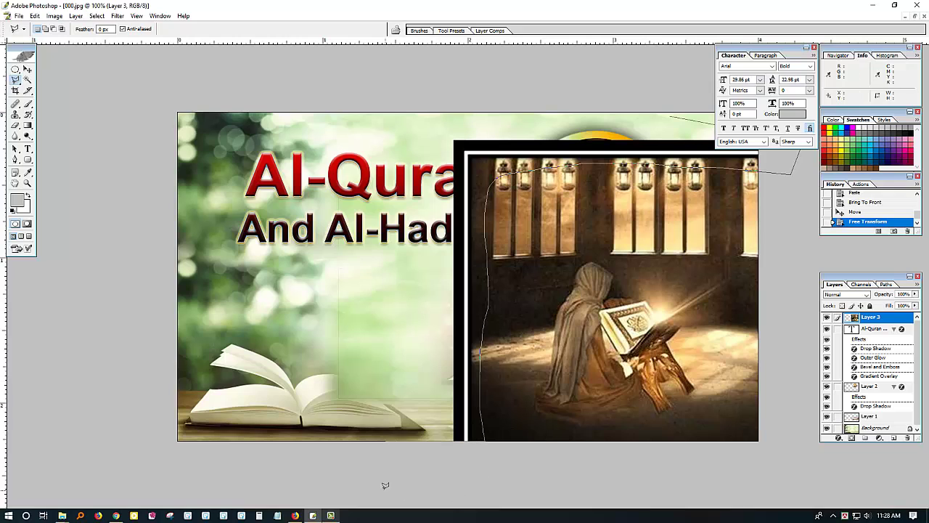
pyautogui.moveTo(386, 485)
pyautogui.mouseDown()
pyautogui.moveTo(316, 280)
pyautogui.moveTo(332, 74)
pyautogui.mouseUp()
pyautogui.doubleClick(609, 91)
# - Try feathering the lasso selection by 190 pixels and clearing the picture's border, and undo both operations
pyautogui.hotkey('ctrl', 'alt', 'd')
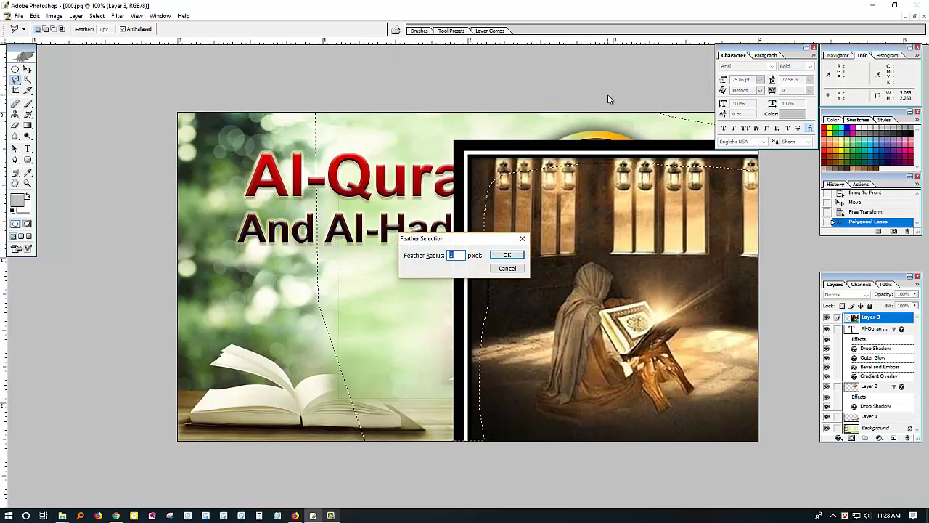
pyautogui.click(507, 267)
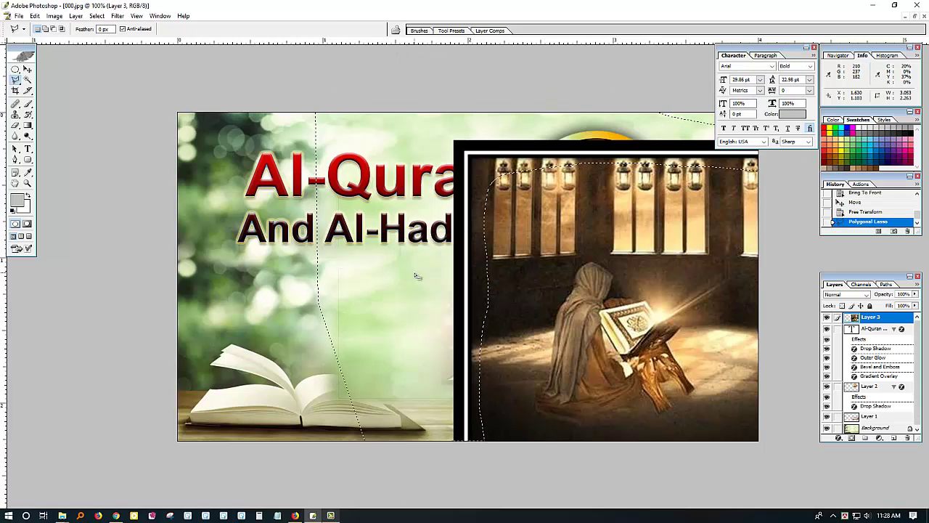
pyautogui.rightClick(416, 274)
pyautogui.click(450, 301)
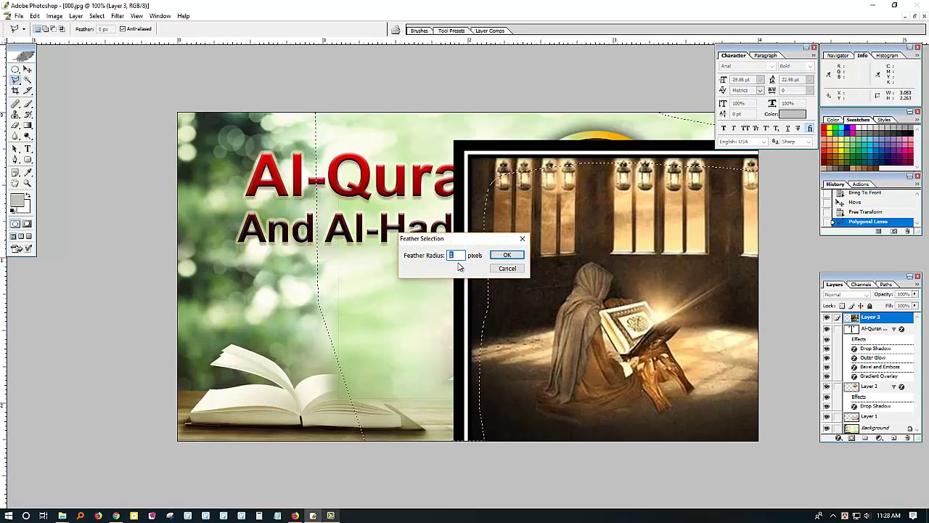
pyautogui.write('190')
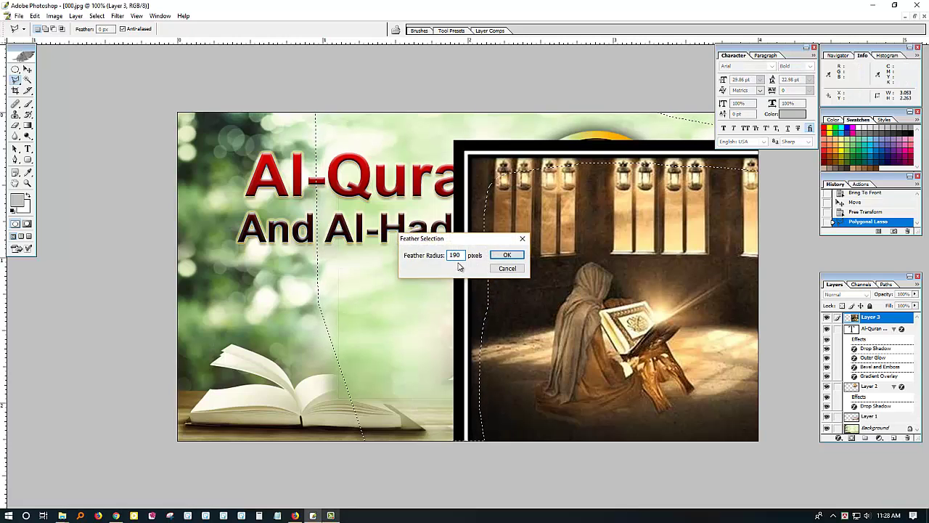
pyautogui.press('Return')
pyautogui.press('Delete')
pyautogui.hotkey('ctrl', 'alt', 'z')
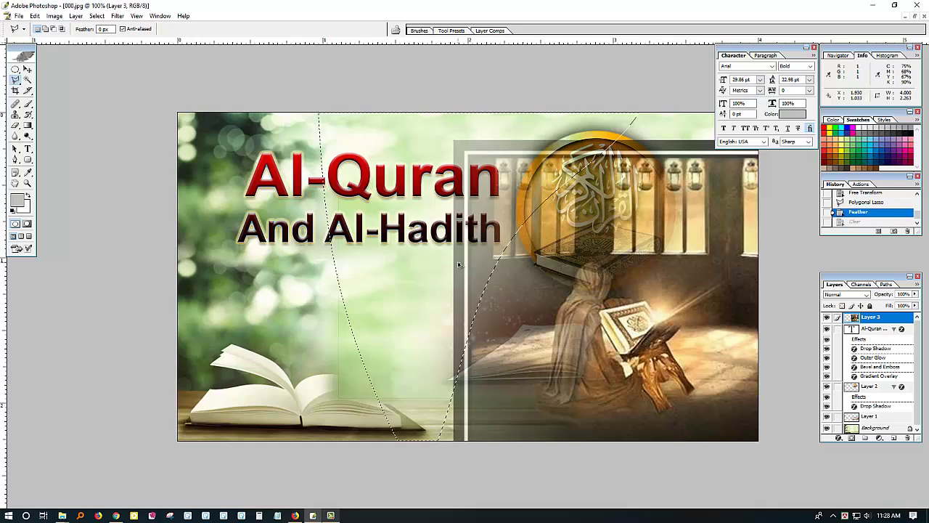
pyautogui.hotkey('ctrl', 'alt', 'z')
# - Feather the lasso selection by 40 pixels, clear the picture's left and top borders repeatedly until they fade out, and deselect
pyautogui.hotkey('ctrl', 'alt', 'd')
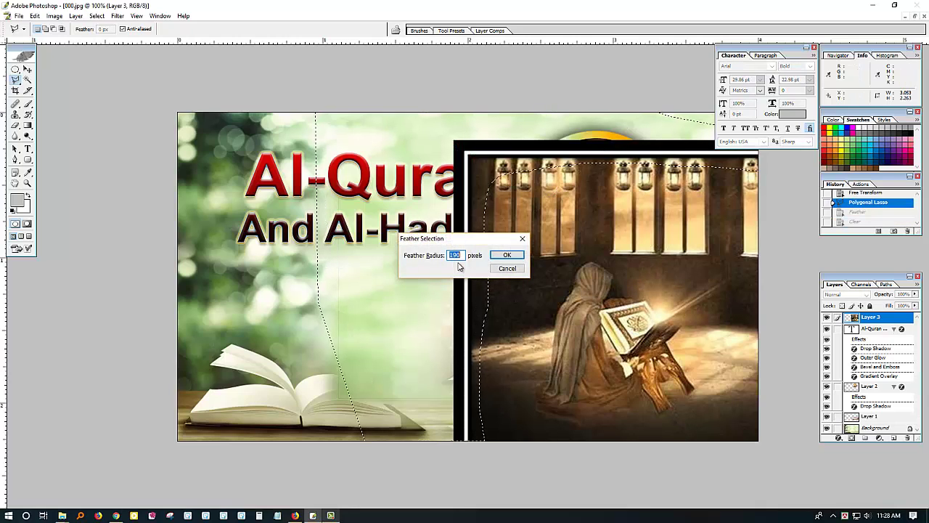
pyautogui.write('40')
pyautogui.press('Return')
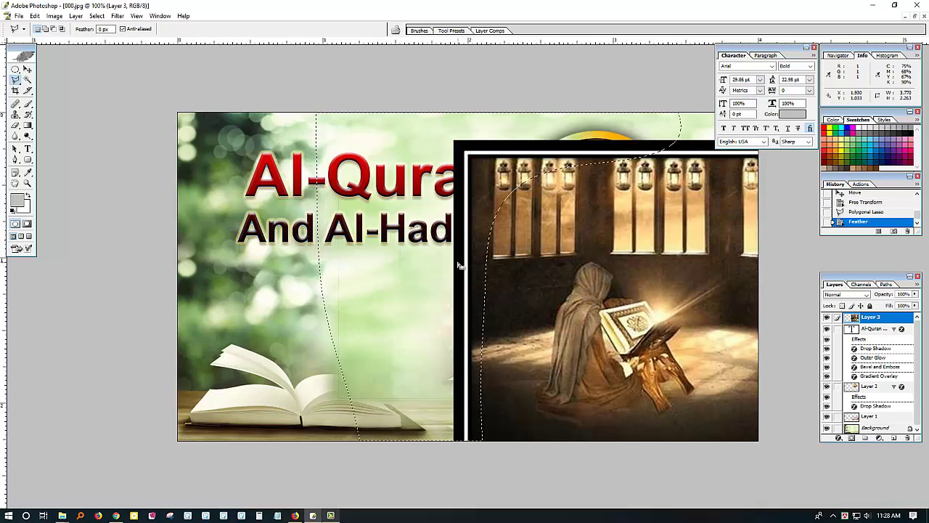
pyautogui.press('Delete')
pyautogui.press('Delete')
pyautogui.press('Delete')
pyautogui.press('Delete')
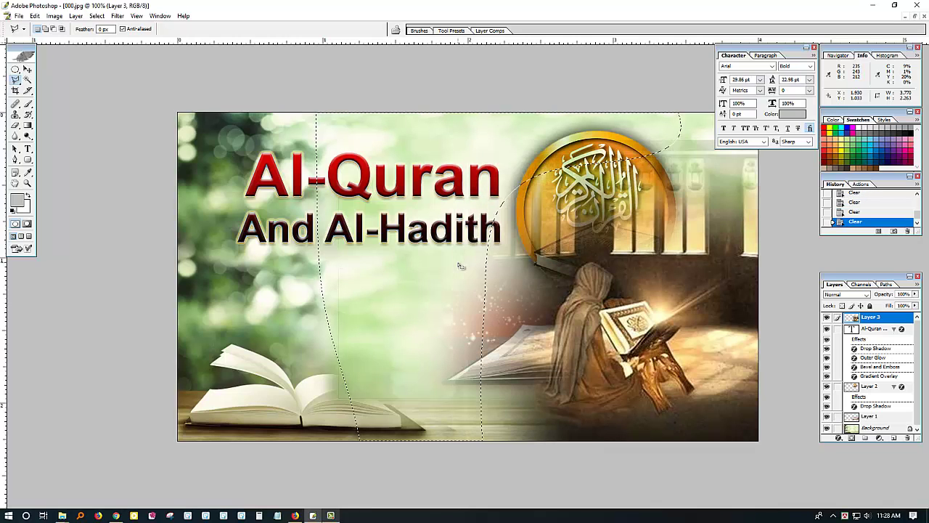
pyautogui.hotkey('ctrl', 'd')
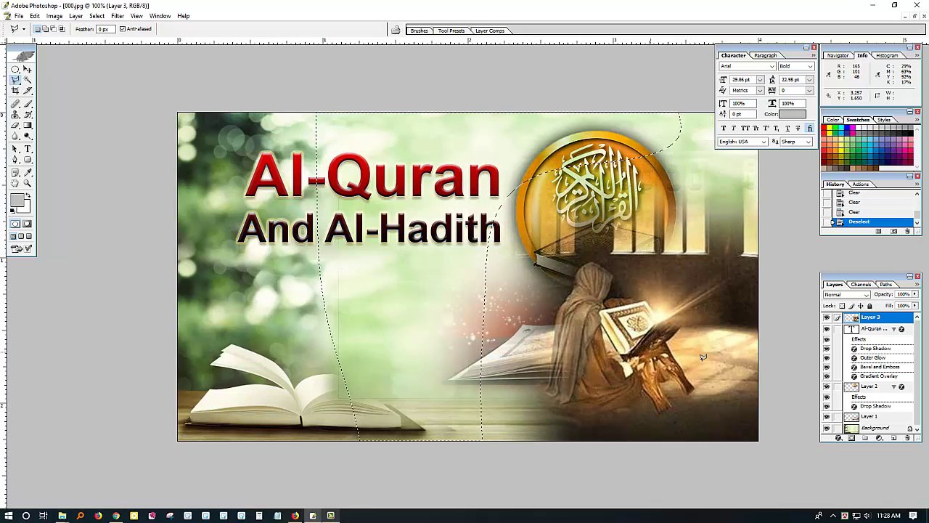
# - Scale the faded picture down with Free Transform and move it left so it sits beneath the round emblem
pyautogui.press('v')
pyautogui.rightClick(634, 342)
pyautogui.click(672, 354)
pyautogui.hotkey('ctrl', 't')
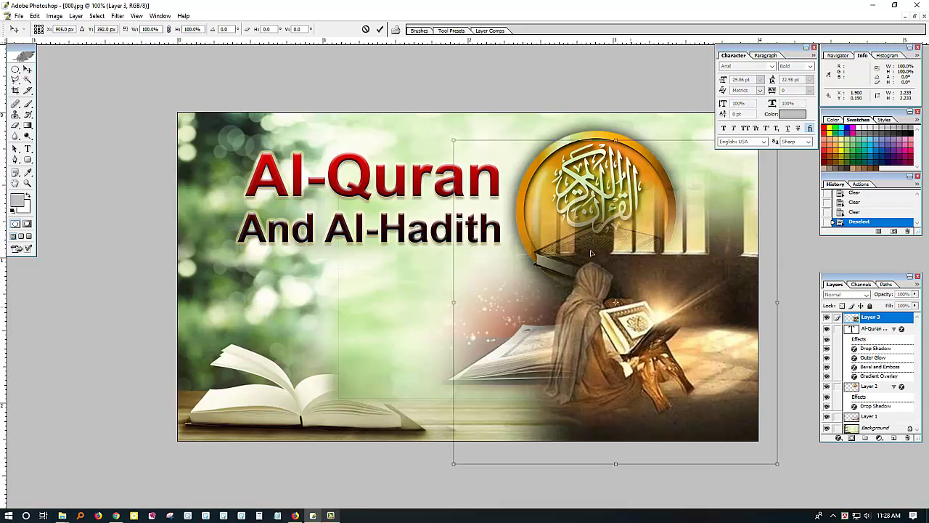
pyautogui.moveTo(456, 149); pyautogui.dragTo(549, 219)
pyautogui.moveTo(642, 387); pyautogui.dragTo(582, 386)
pyautogui.press('Return')
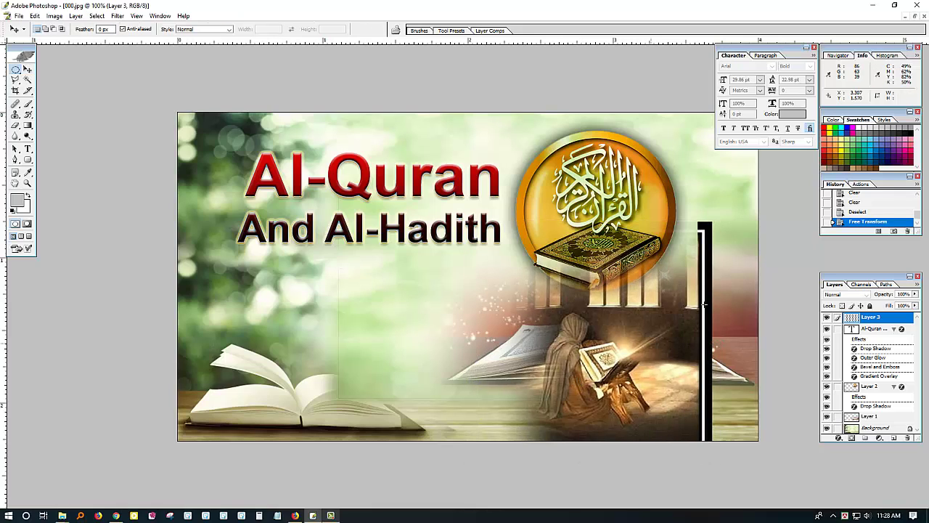
# - Select the picture's right black-and-white border with a Rectangular Marquee and clear it
pyautogui.moveTo(674, 459); pyautogui.dragTo(678, 456)
pyautogui.hotkey('ctrl', 'd')
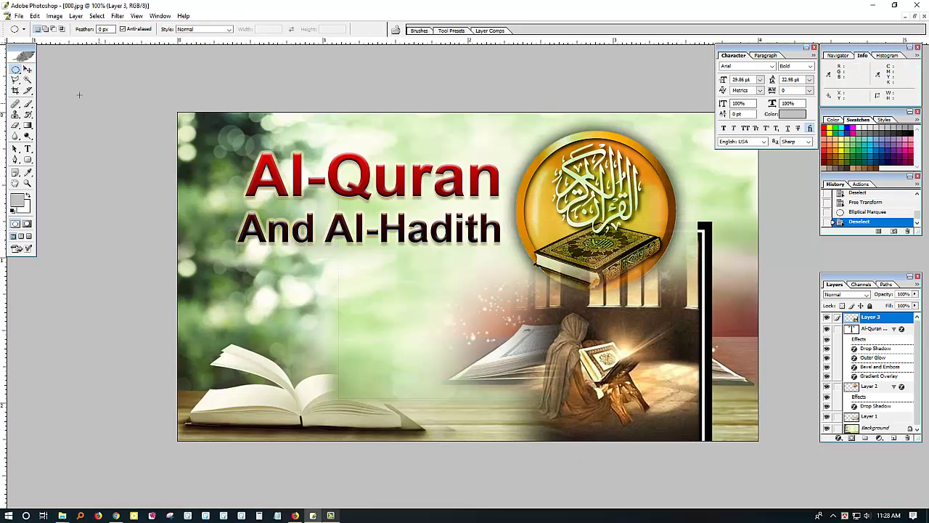
pyautogui.moveTo(23, 69); pyautogui.dragTo(65, 69)
pyautogui.moveTo(697, 461); pyautogui.dragTo(697, 462)
pyautogui.press('Delete')
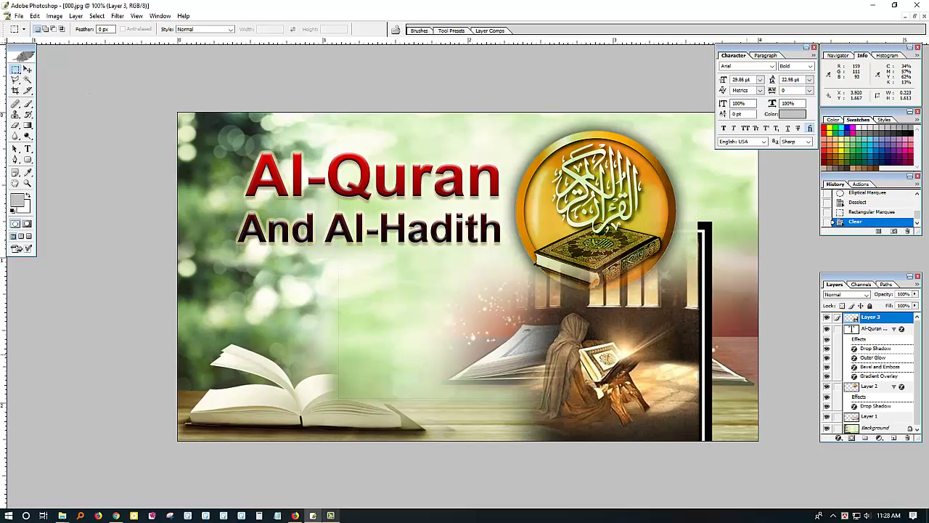
# - Marquee a narrow strip along the picture's right edge, feather it, clear it repeatedly to soften the hard edge, and deselect
pyautogui.moveTo(742, 207); pyautogui.dragTo(689, 472)
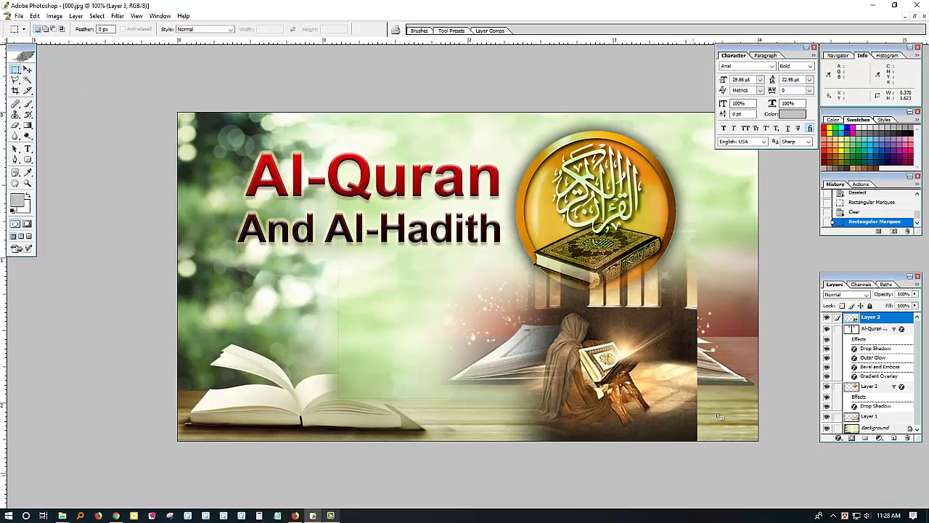
pyautogui.hotkey('ctrl', 'alt', 'd')
pyautogui.press('Return')
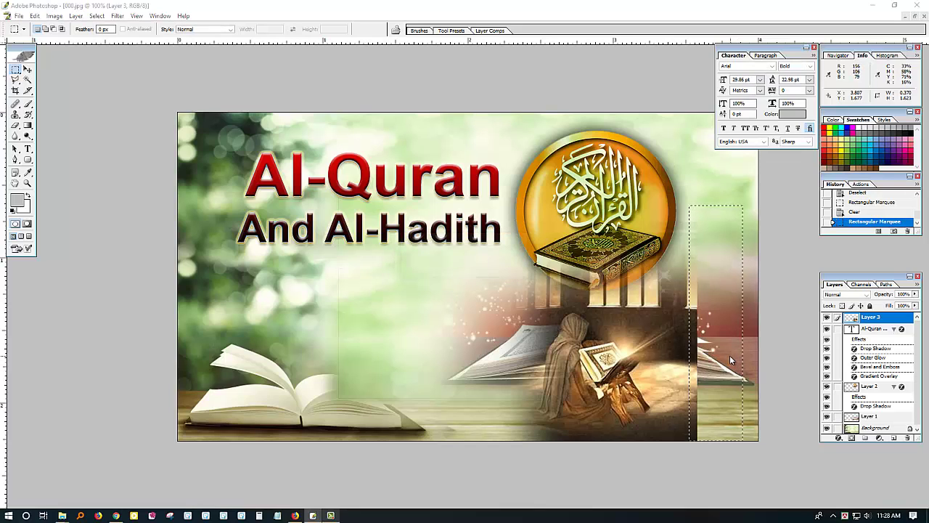
pyautogui.press('Return')
pyautogui.hotkey('ctrl', 'z')
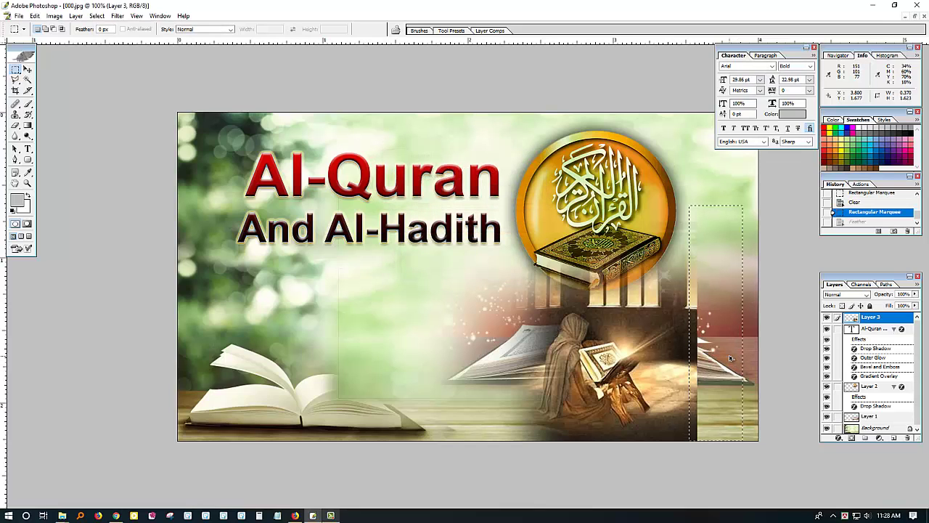
pyautogui.hotkey('ctrl', 'alt', 'd')
pyautogui.press('Return')
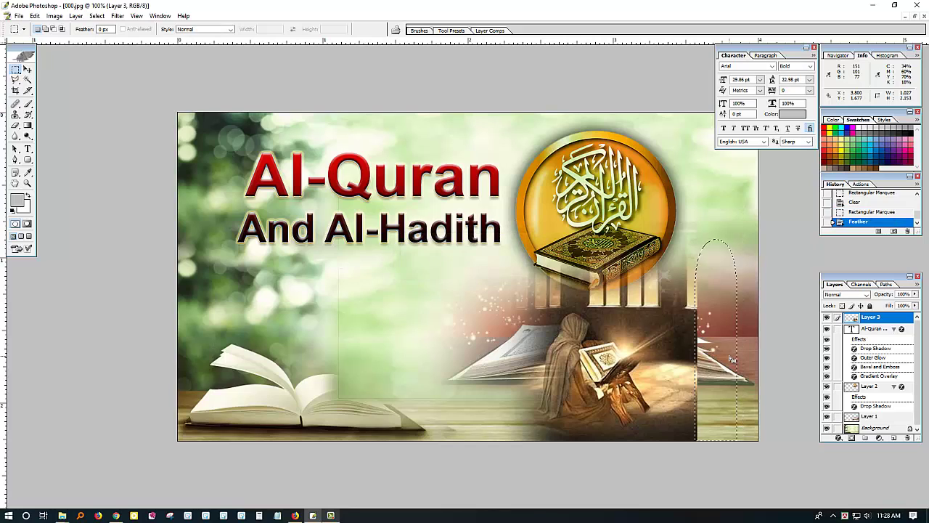
pyautogui.press('Delete')
pyautogui.press('Delete')
pyautogui.press('Delete')
pyautogui.press('Delete')
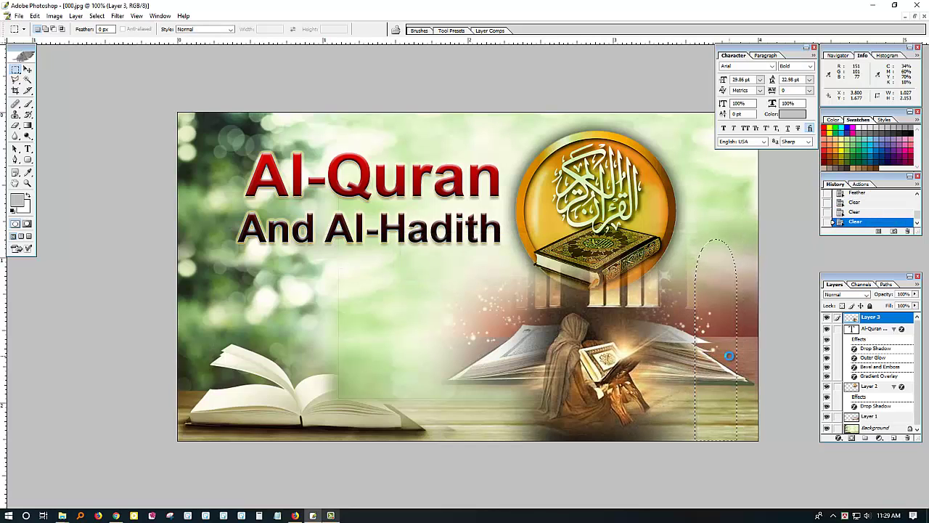
pyautogui.hotkey('ctrl', 'd')
# - Select the open-book layer (Layer 1) and hide it
pyautogui.press('v')
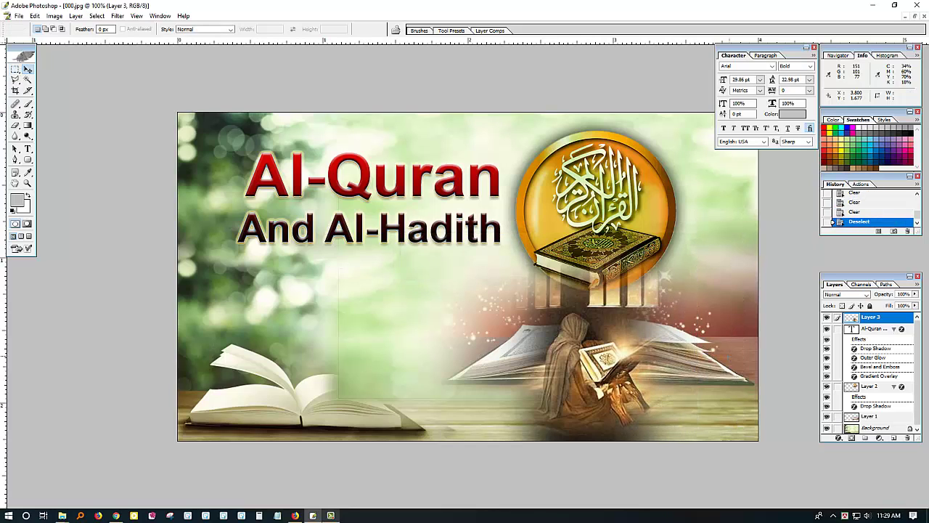
pyautogui.rightClick(694, 364)
pyautogui.click(711, 371)
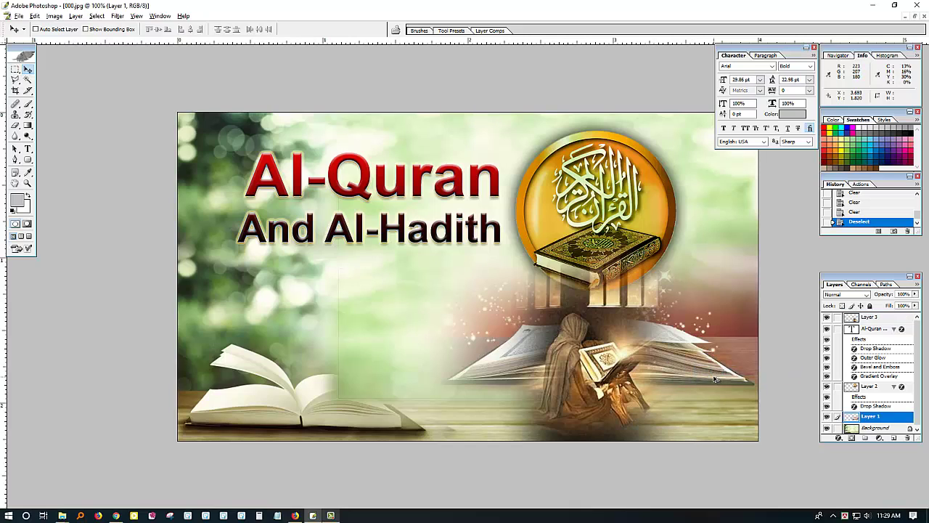
pyautogui.click(826, 417)
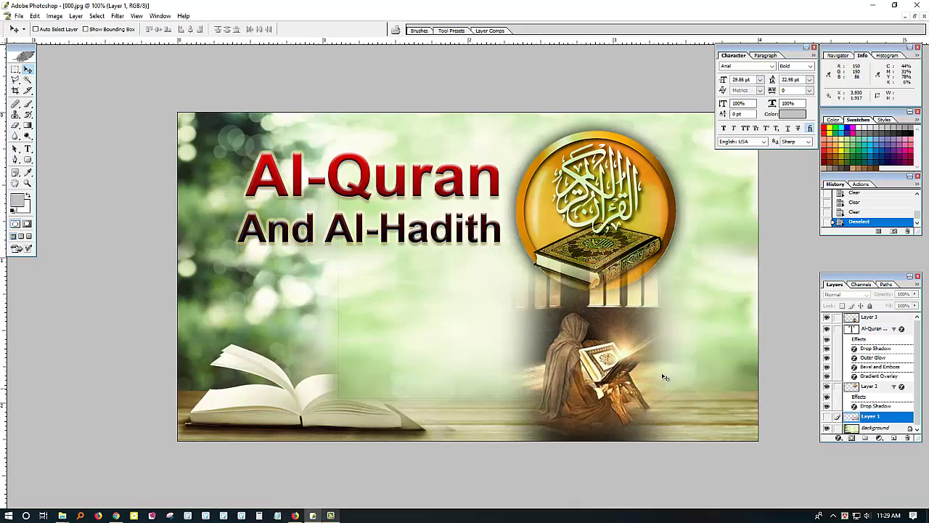
# - Widen the reading-figure picture to about 127.5% with Free Transform and move it right and slightly up
pyautogui.rightClick(664, 373)
pyautogui.click(677, 378)
pyautogui.hotkey('ctrl', 't')
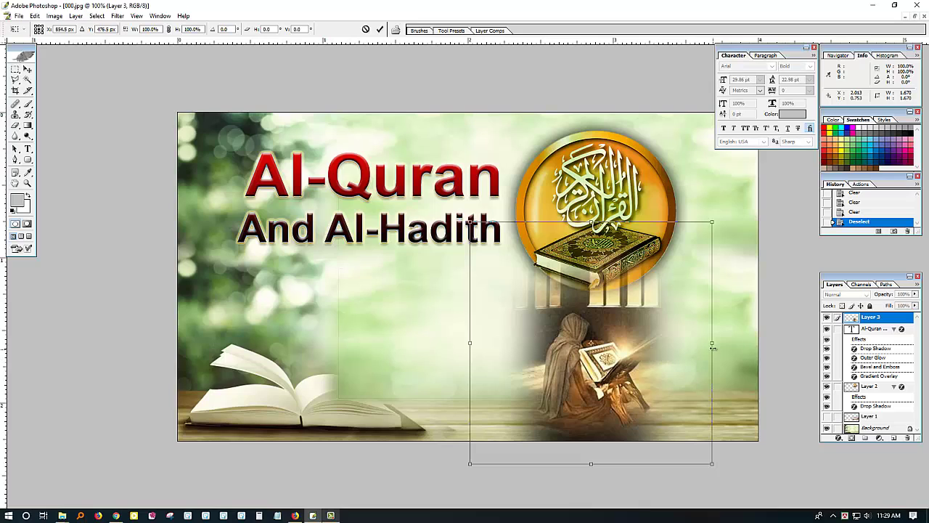
pyautogui.moveTo(712, 342); pyautogui.dragTo(746, 342)
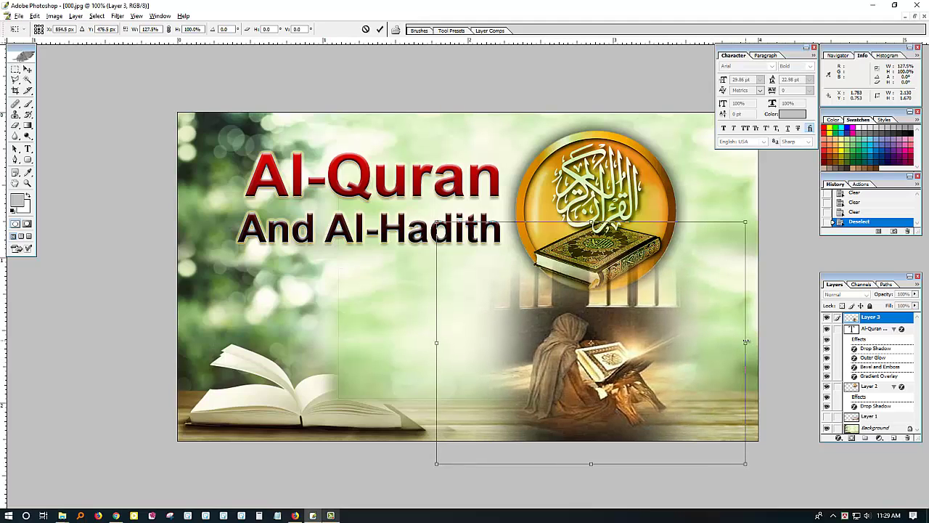
pyautogui.moveTo(655, 349); pyautogui.dragTo(681, 352)
pyautogui.press('Return')
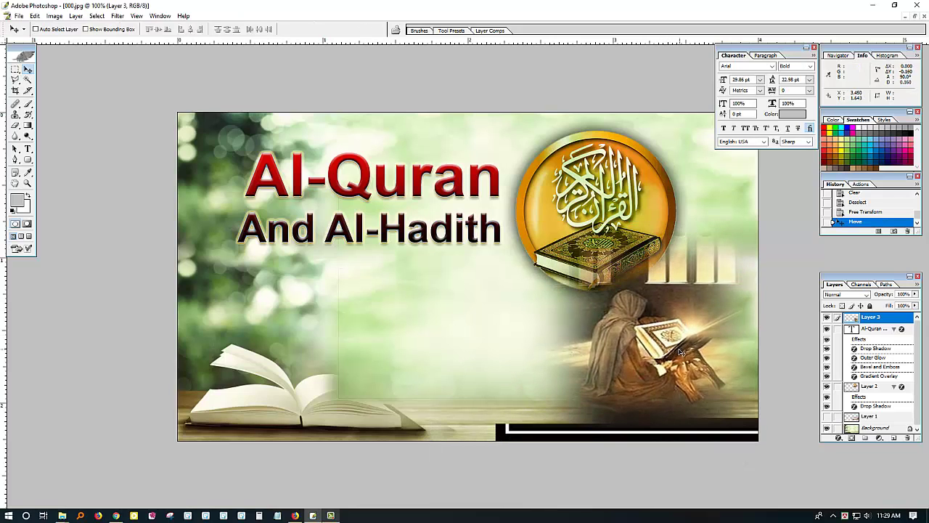
# - Undo the last move, then scale the reading-figure picture to about 137.6% wide and 142.8% high with Free Transform
pyautogui.hotkey('ctrl', 'z')
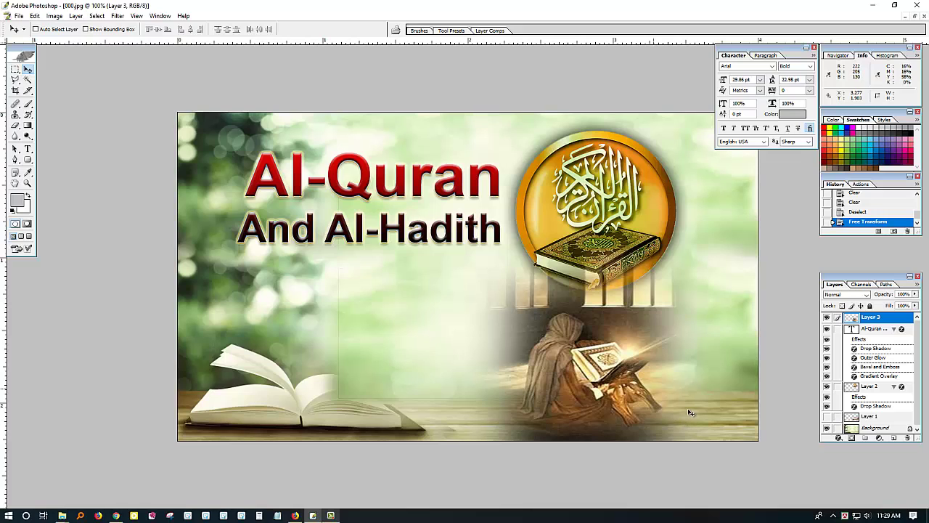
pyautogui.hotkey('ctrl', 't')
pyautogui.moveTo(748, 221); pyautogui.dragTo(819, 166)
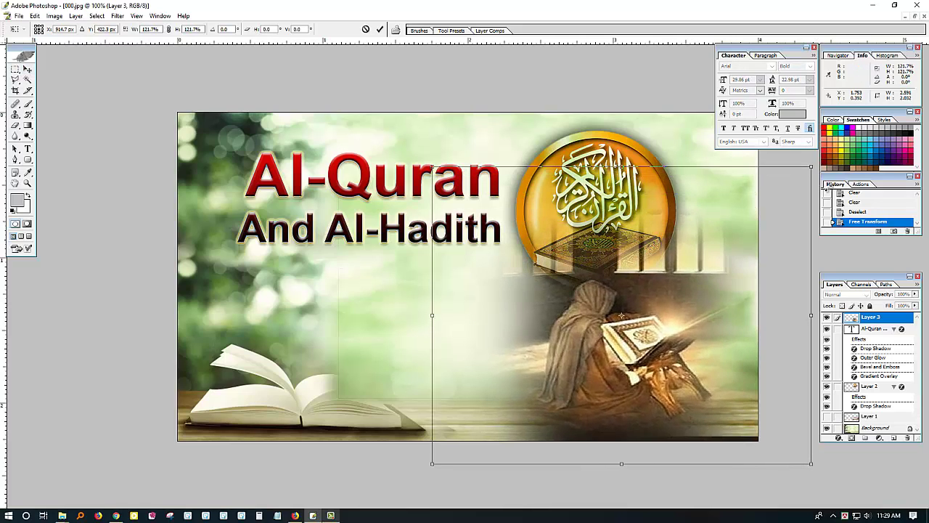
pyautogui.moveTo(717, 316); pyautogui.dragTo(728, 333)
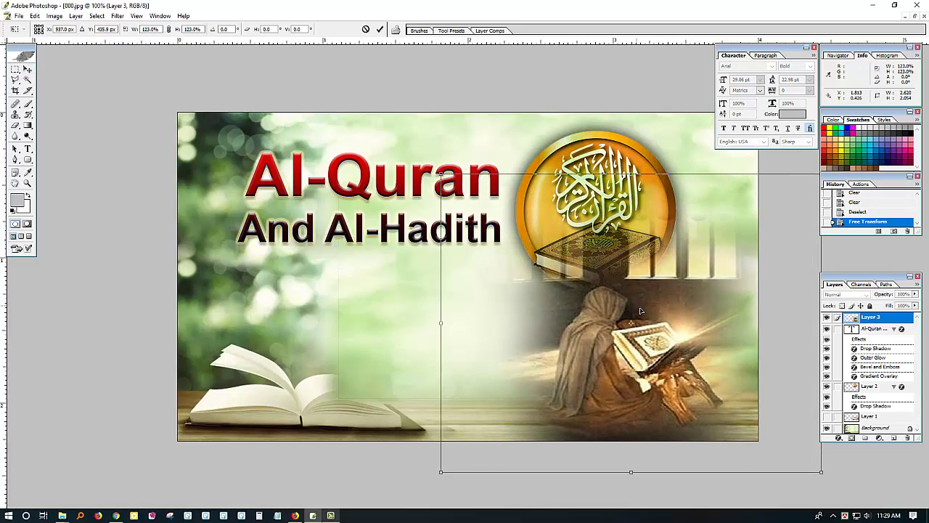
pyautogui.hotkey('ctrl', '-')
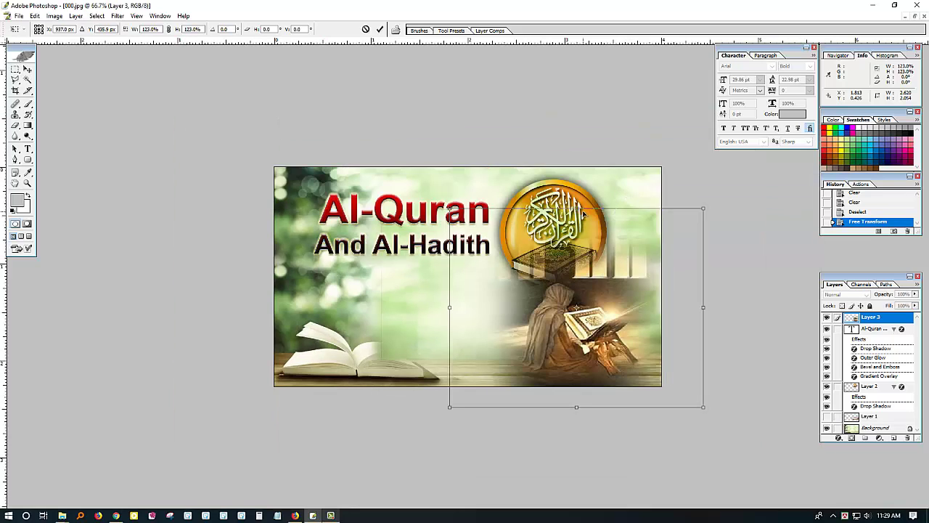
pyautogui.moveTo(583, 210); pyautogui.dragTo(582, 259)
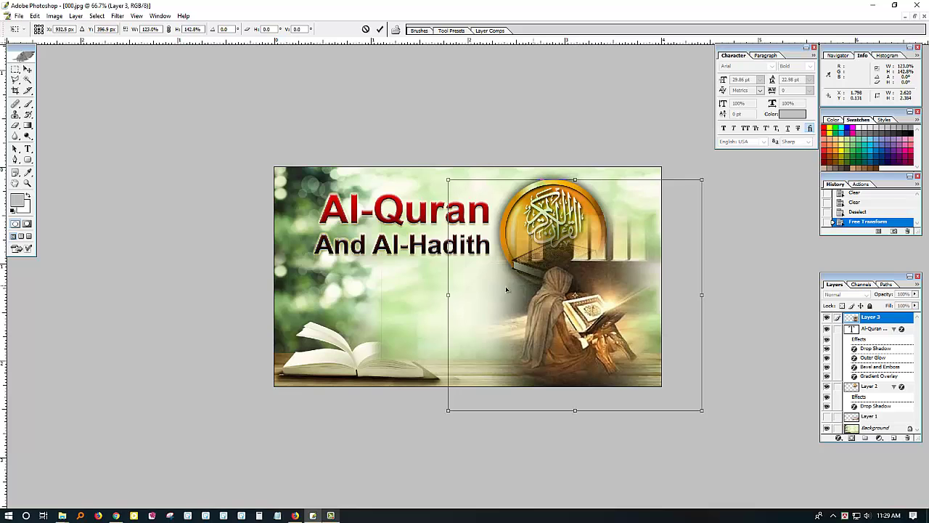
pyautogui.moveTo(451, 295); pyautogui.dragTo(418, 295)
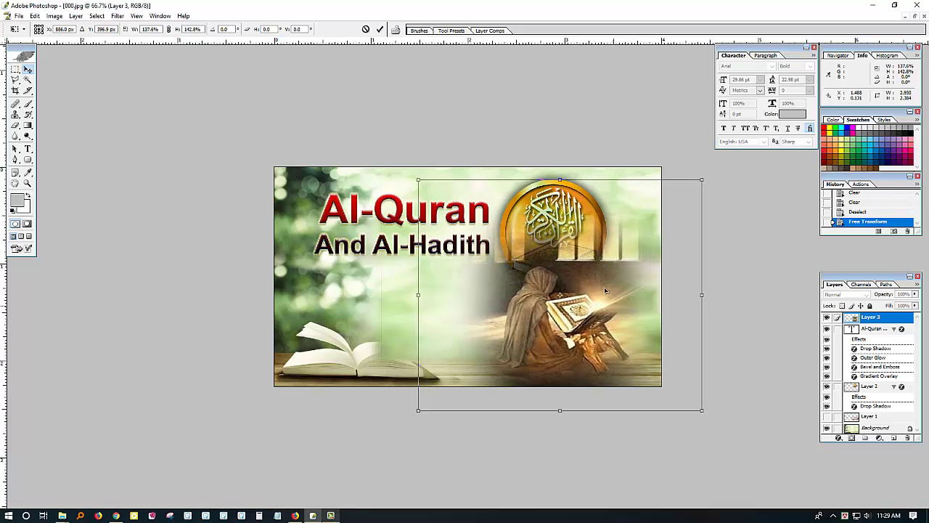
pyautogui.press('Return')
# - Select the Quran emblem layer (Layer 2) and bring it to the front, above the reading-figure picture
pyautogui.rightClick(570, 186)
pyautogui.click(585, 193)
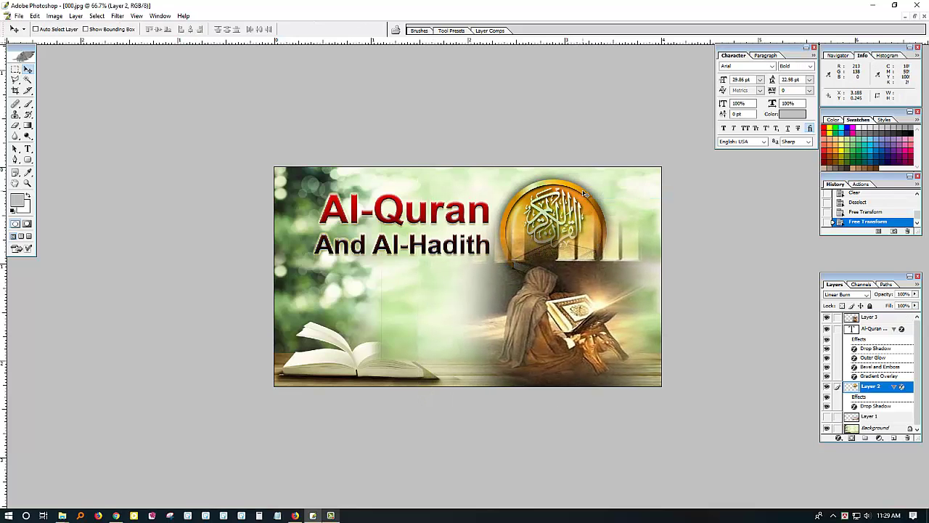
pyautogui.hotkey('shift', 'ctrl', ']')
pyautogui.click(619, 326)
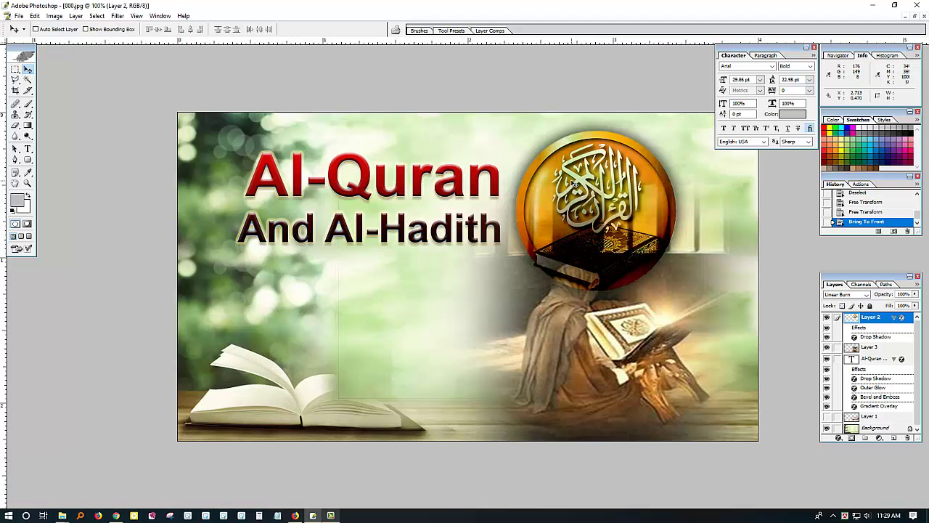
# - Move the emblem right toward the canvas's upper-right corner and shrink it slightly with Free Transform
pyautogui.moveTo(610, 161); pyautogui.dragTo(659, 161)
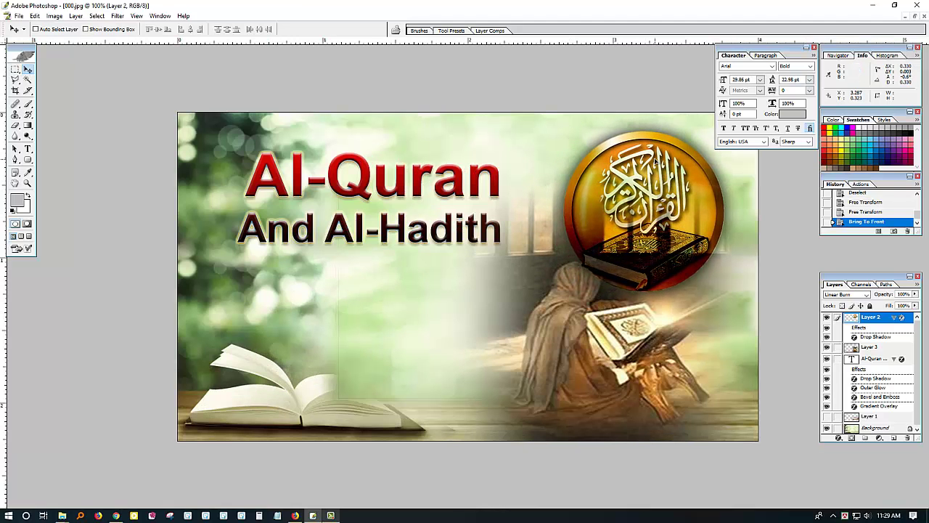
pyautogui.hotkey('ctrl', 't')
pyautogui.moveTo(602, 286); pyautogui.dragTo(581, 274)
pyautogui.press('Return')
# - Try successive blending modes on the emblem layer, from Linear Burn through to Difference, and preview the whole image without the panels
pyautogui.click(849, 295)
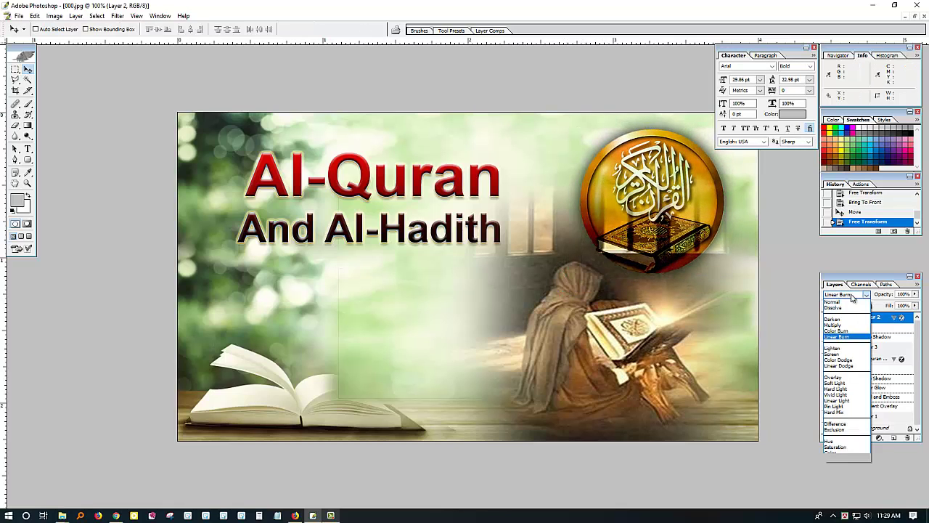
pyautogui.click(851, 294)
pyautogui.press('Down')
pyautogui.press('Down')
pyautogui.press('Down')
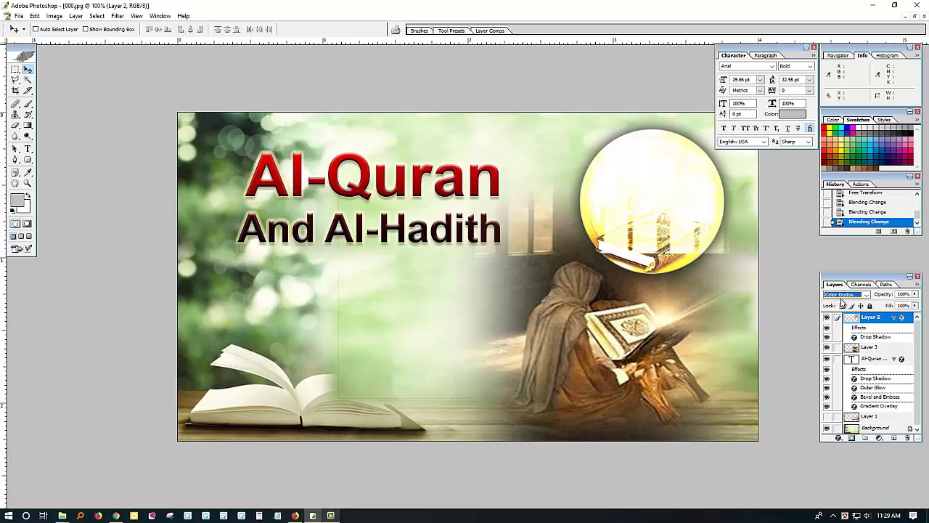
pyautogui.press('Down')
pyautogui.press('Down')
pyautogui.press('Down')
pyautogui.press('Down')
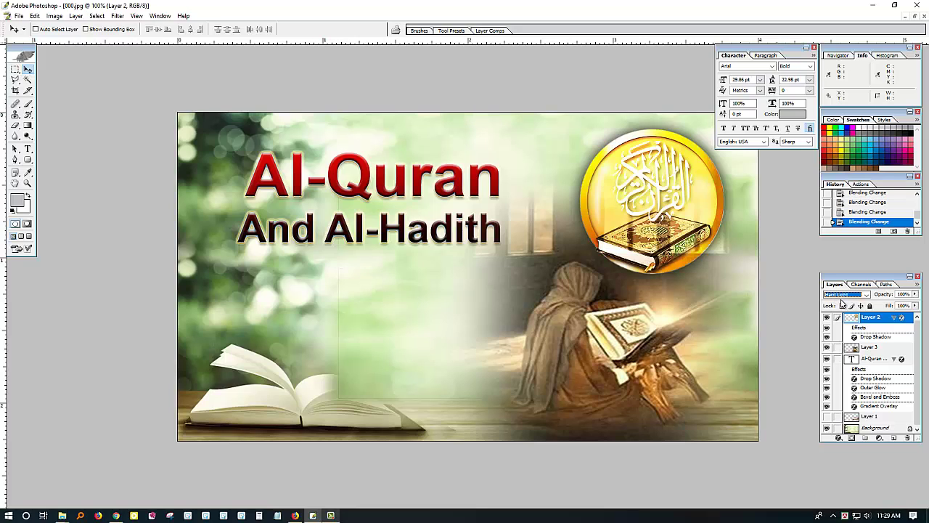
pyautogui.press('Down')
pyautogui.press('Up')
pyautogui.press('Down')
pyautogui.press('Down')
pyautogui.press('Down')
pyautogui.press('Down')
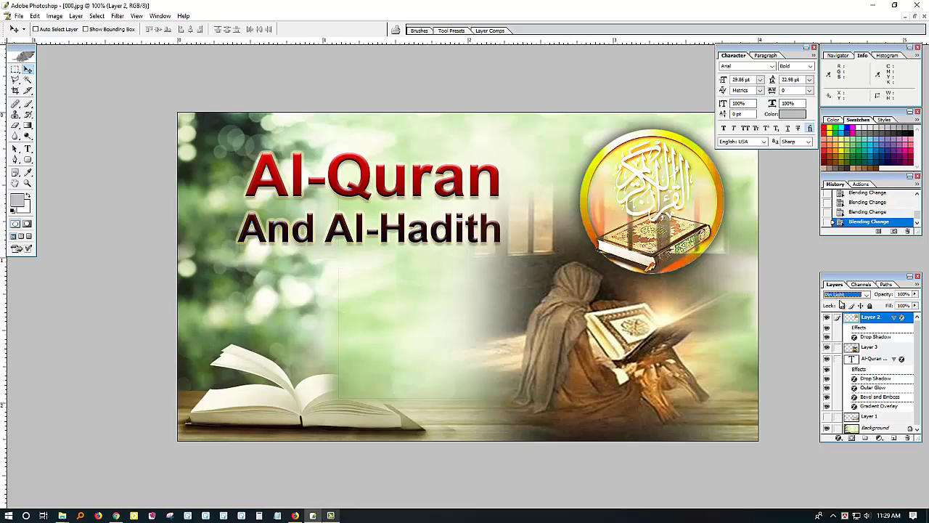
pyautogui.press('Down')
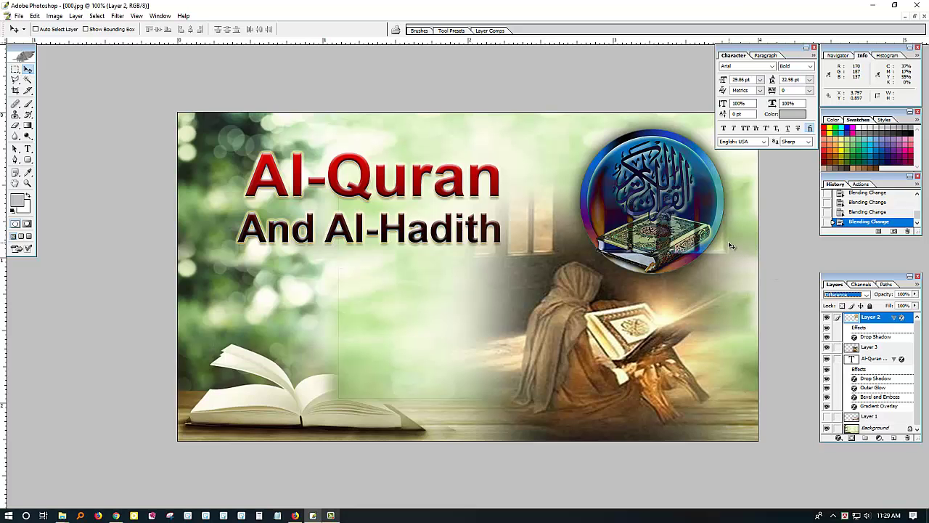
pyautogui.hotkey('ctrl', '+')
pyautogui.press('Tab')
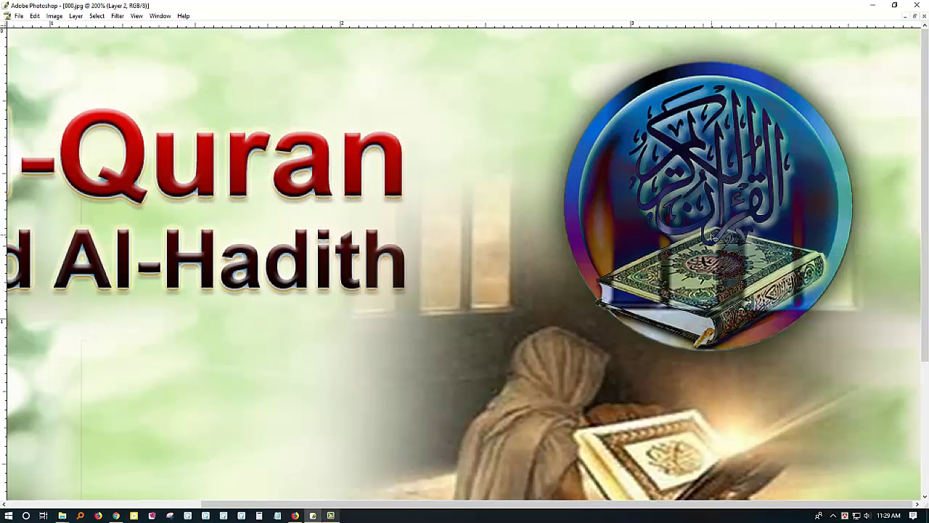
pyautogui.hotkey('ctrl', '0')
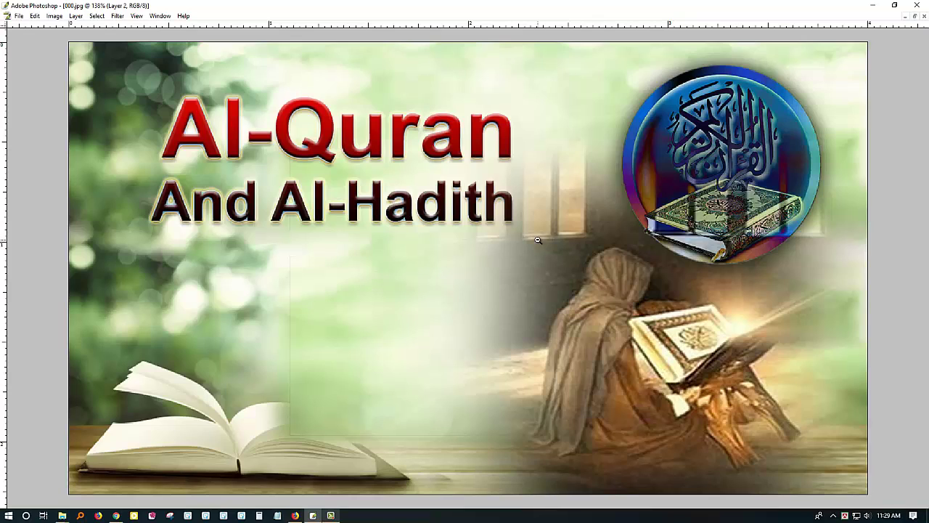
pyautogui.keyDown('alt'); pyautogui.click(537, 240); pyautogui.keyUp('alt')
pyautogui.press('Tab')
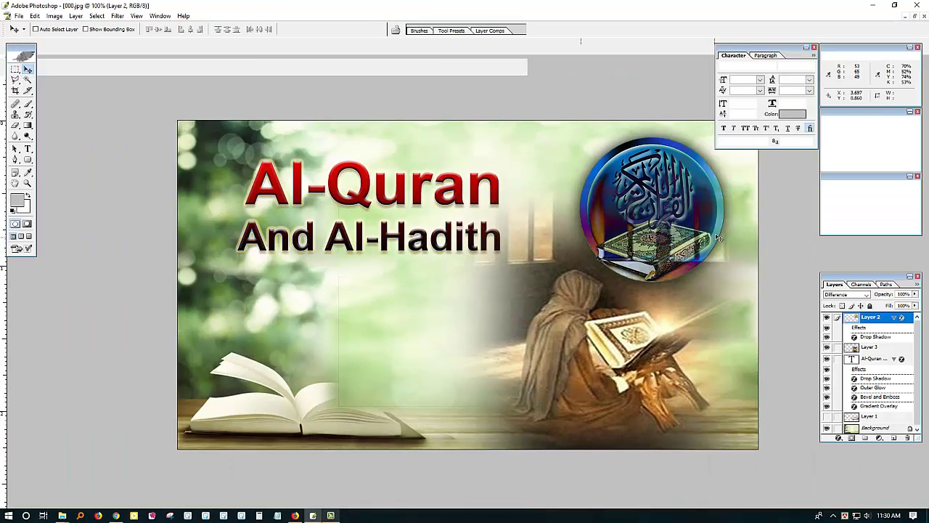
# - Shrink the emblem further with Free Transform, placing it over the window near the canvas's upper-right corner
pyautogui.hotkey('ctrl', 't')
pyautogui.moveTo(683, 262); pyautogui.dragTo(694, 354)
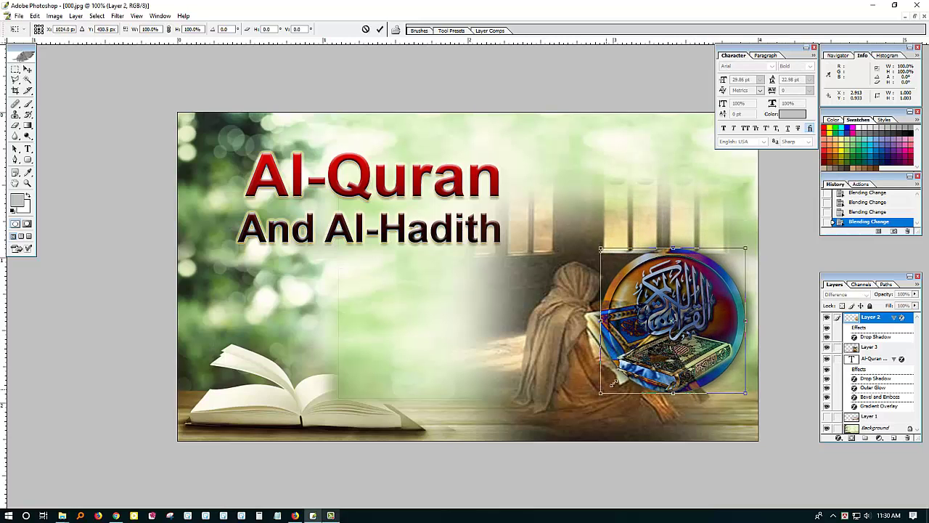
pyautogui.moveTo(612, 383); pyautogui.dragTo(690, 243)
pyautogui.press('Return')
# - Set the emblem layer's blending mode to Luminosity
pyautogui.hotkey('ctrl', '+')
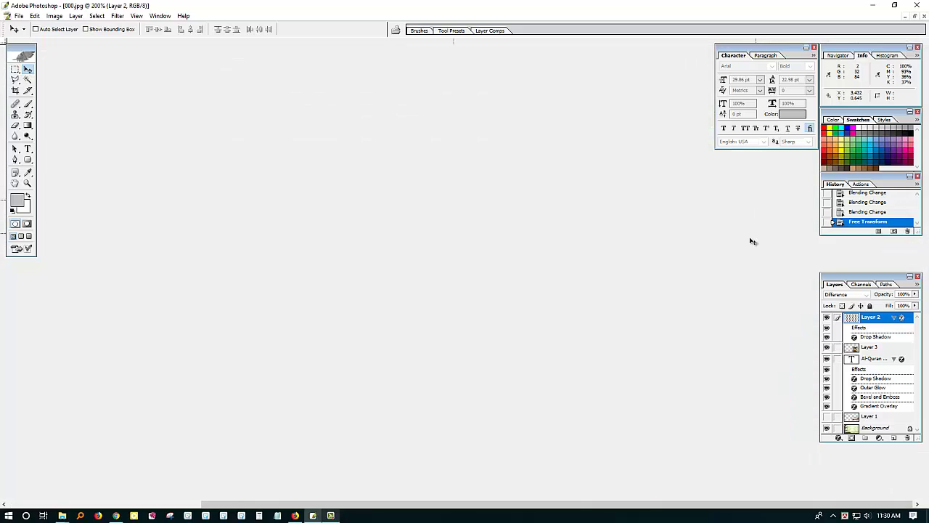
pyautogui.click(859, 294)
pyautogui.press('Down')
pyautogui.press('Down')
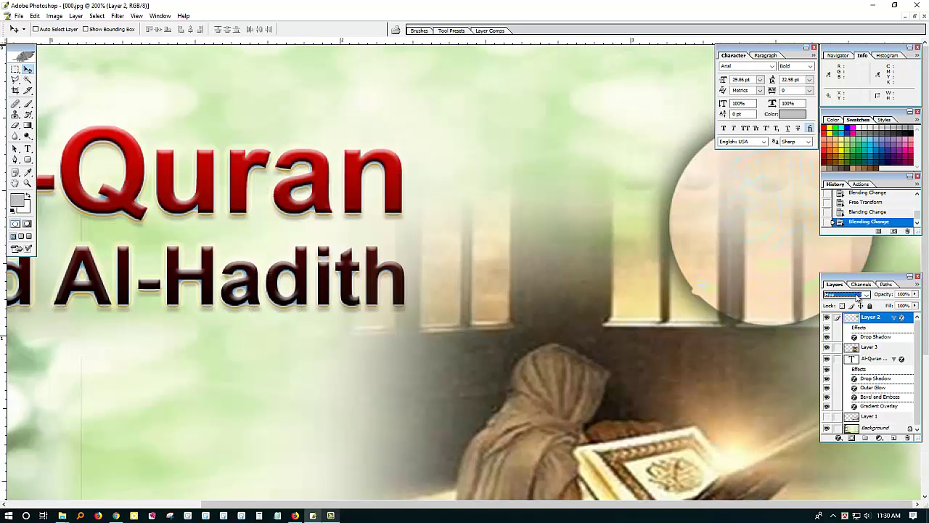
pyautogui.press('Down')
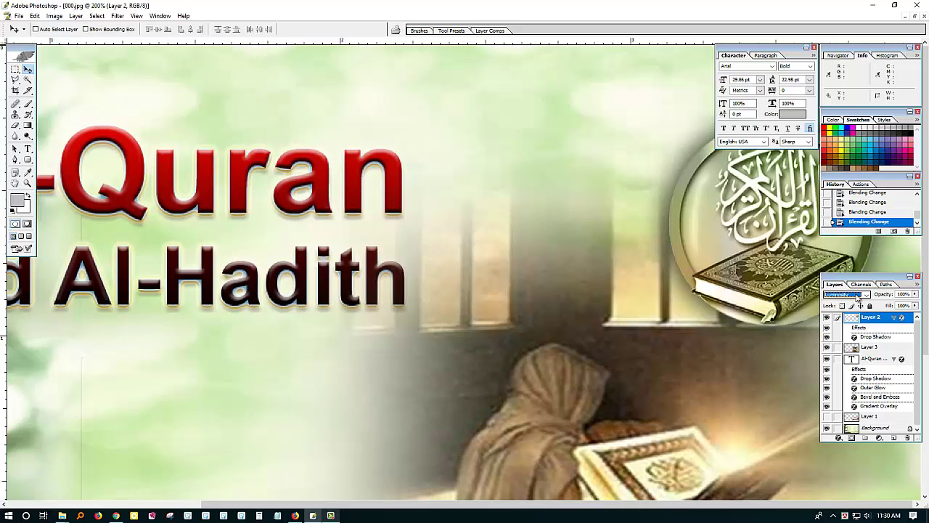
pyautogui.hotkey('ctrl', '-')
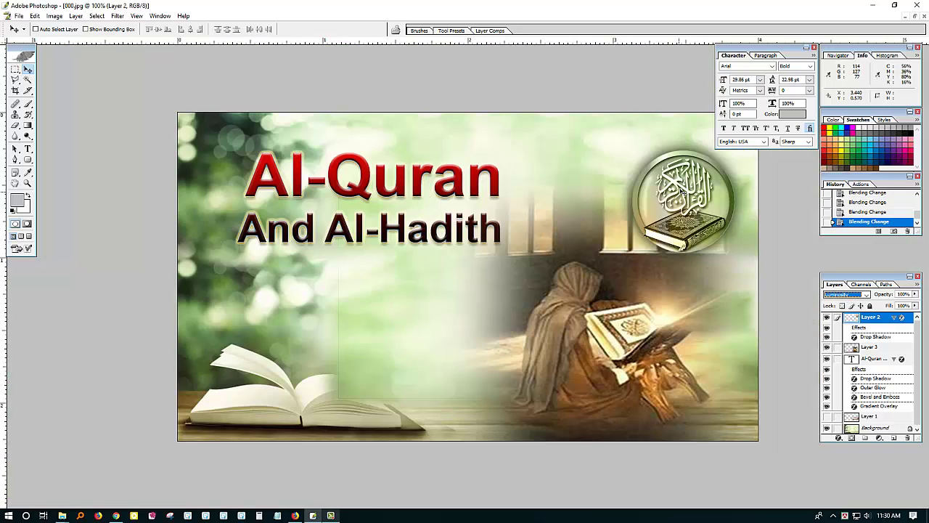
# - Enlarge the emblem with Free Transform and reposition it above the reading figure near the canvas's upper-right corner
pyautogui.hotkey('ctrl', 't')
pyautogui.moveTo(631, 149); pyautogui.dragTo(583, 135)
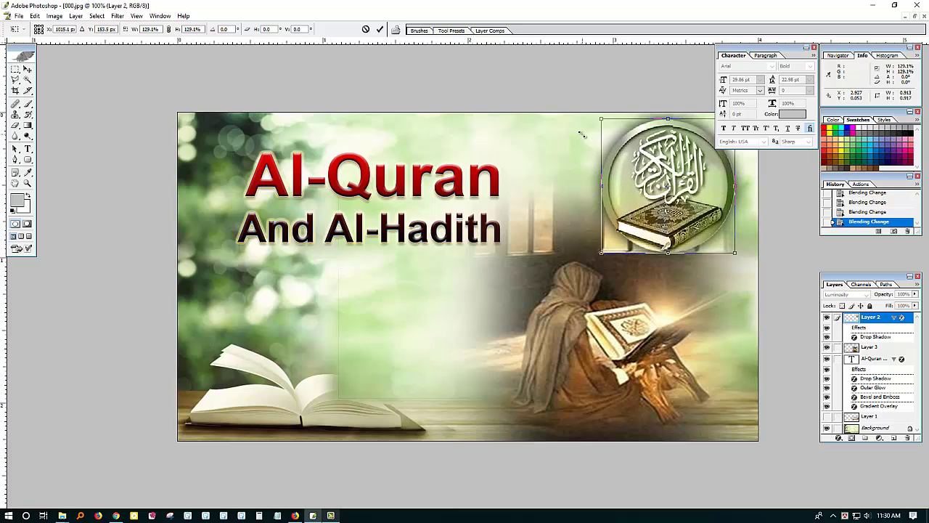
pyautogui.moveTo(662, 169); pyautogui.dragTo(647, 190)
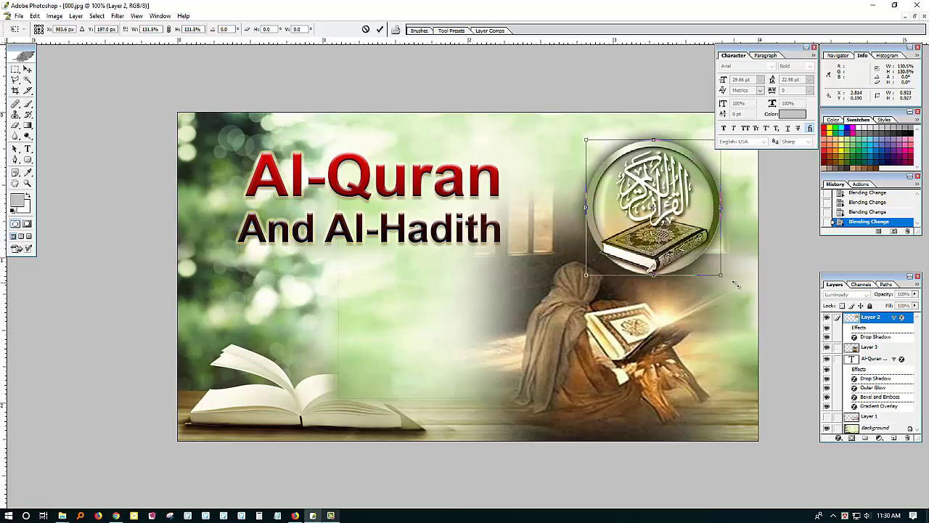
pyautogui.moveTo(721, 275); pyautogui.dragTo(737, 290)
pyautogui.moveTo(707, 258); pyautogui.dragTo(711, 252)
pyautogui.press('Return')
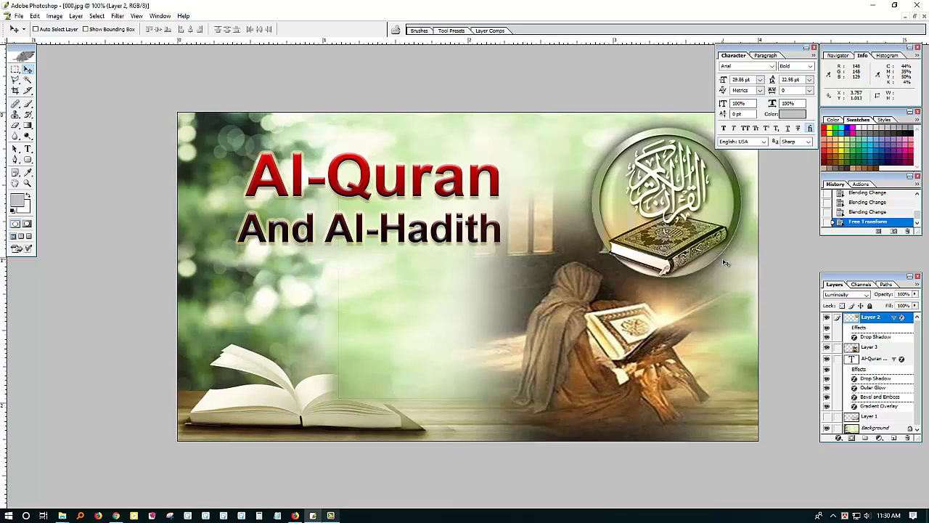
# - Add a new layer and outline a tapering shape with the Polygonal Lasso, from the emblem down to the figure's open book
pyautogui.click(896, 439)
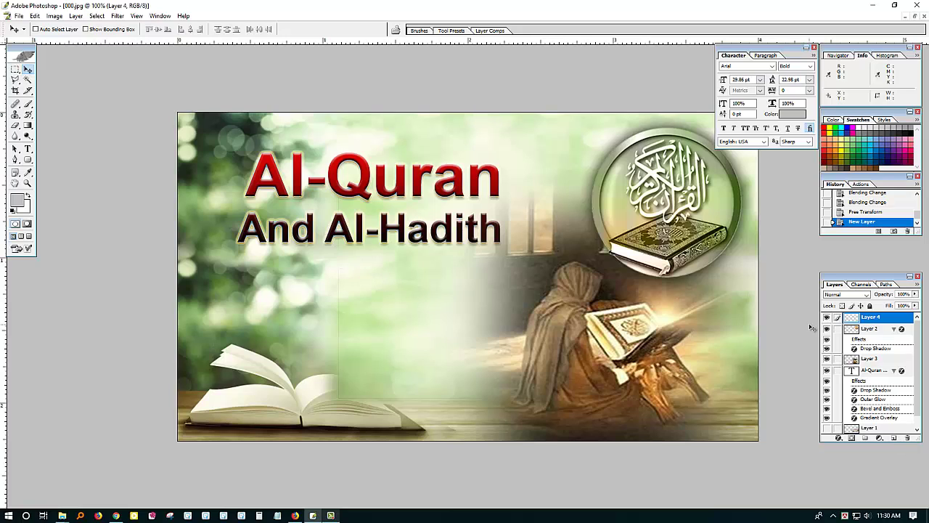
pyautogui.press('l')
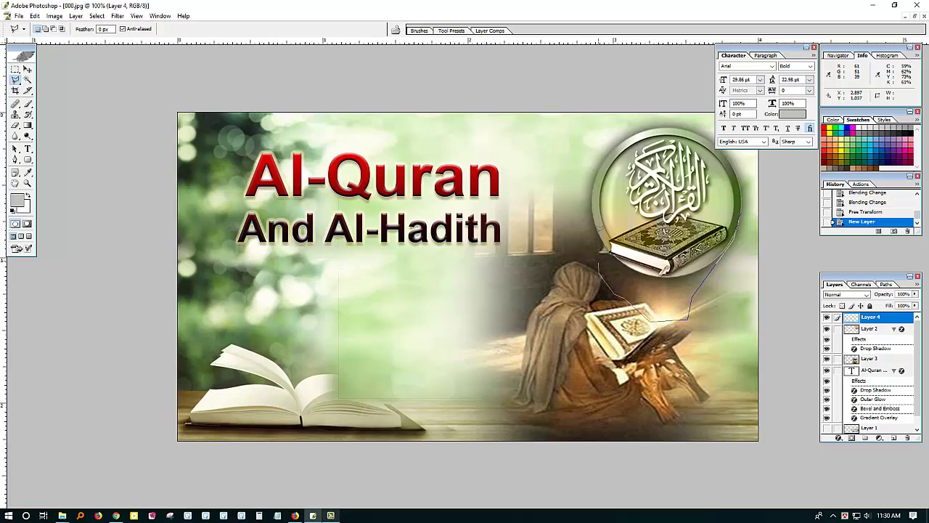
pyautogui.doubleClick(658, 178)
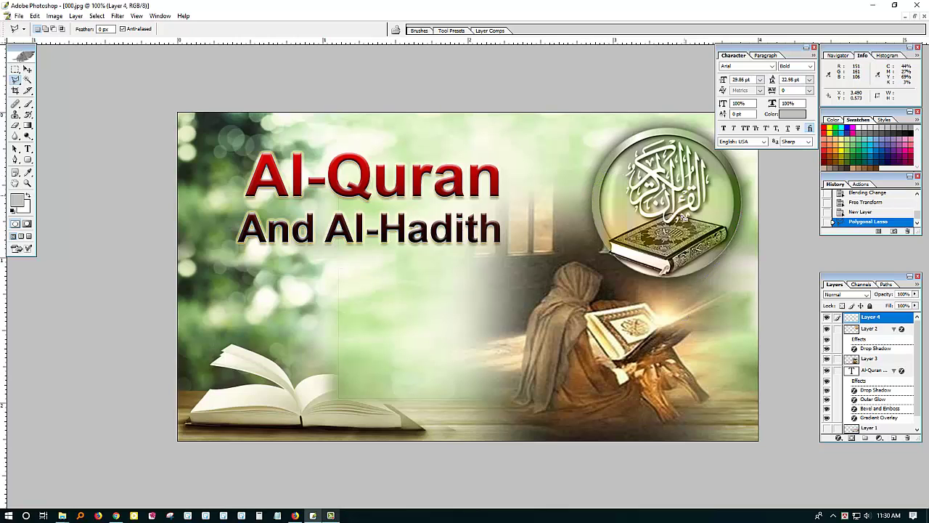
# - Set the foreground color to FAFAFA, fill the lassoed shape with it, and deselect
pyautogui.click(18, 200)
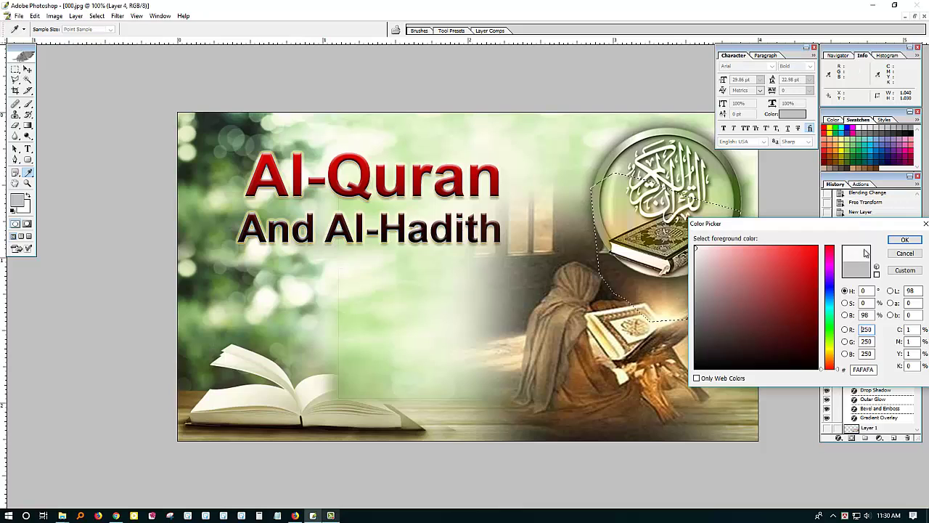
pyautogui.click(904, 241)
pyautogui.hotkey('alt', 'BackSpace')
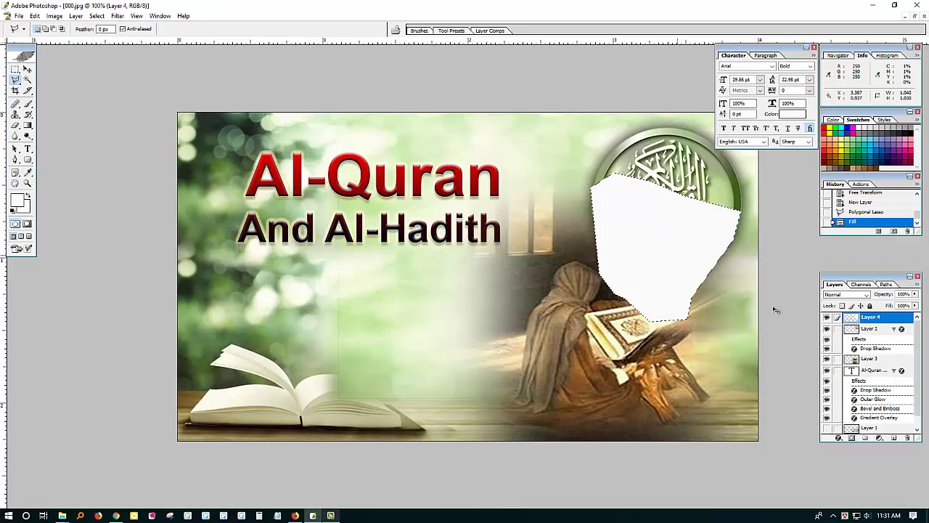
pyautogui.hotkey('ctrl', 'd')
# - Select the emblem layer (Layer 2) and bring it in front of the white shape
pyautogui.press('v')
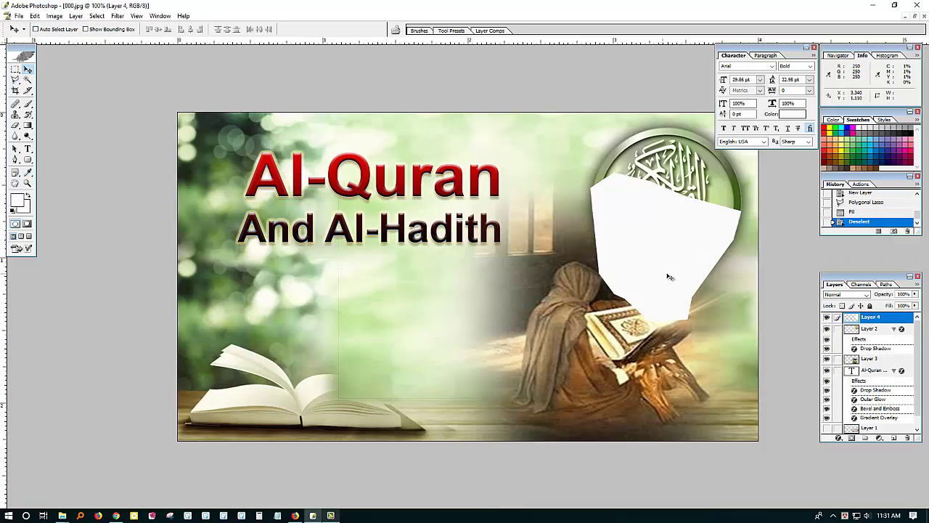
pyautogui.rightClick(716, 187)
pyautogui.rightClick(675, 153)
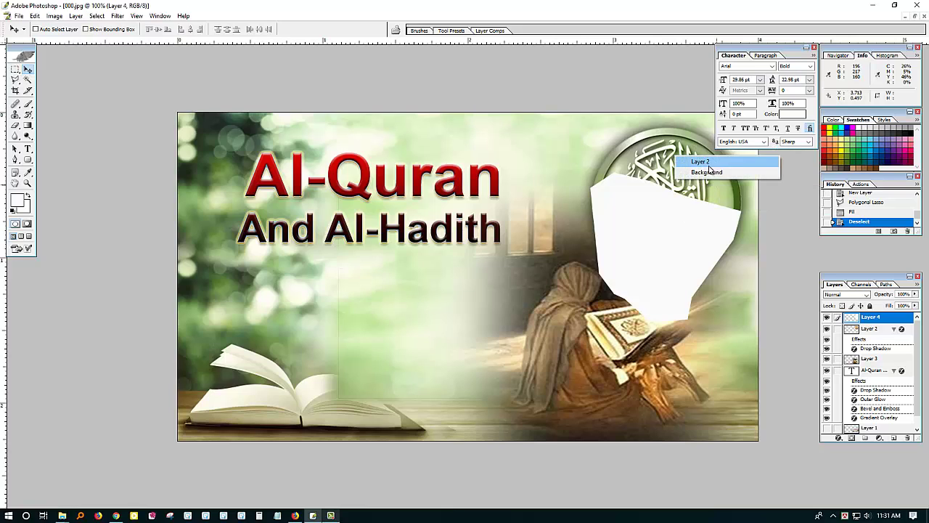
pyautogui.click(698, 158)
pyautogui.hotkey('ctrl', 'shift', ']')
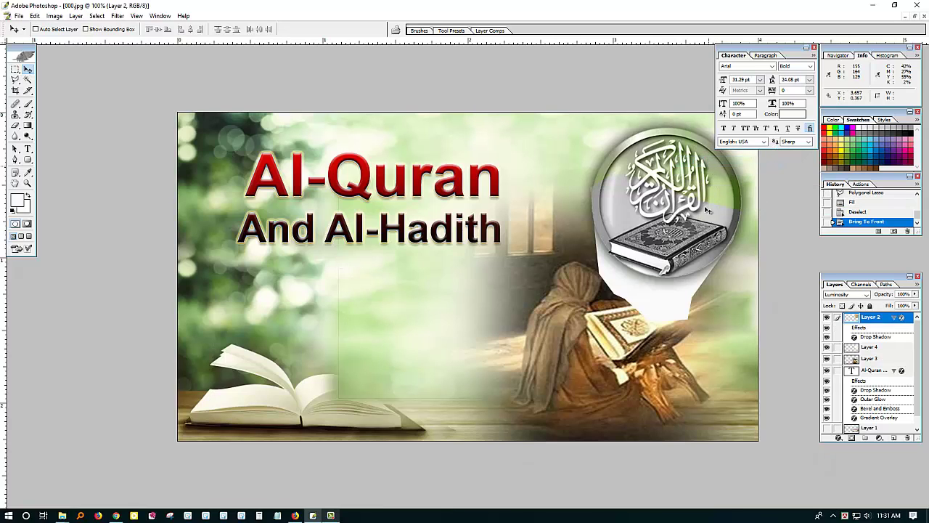
# - Select the white shape's layer (Layer 4), lasso its upper part behind the emblem, feather the selection, clear it repeatedly, and deselect
pyautogui.rightClick(652, 309)
pyautogui.click(675, 311)
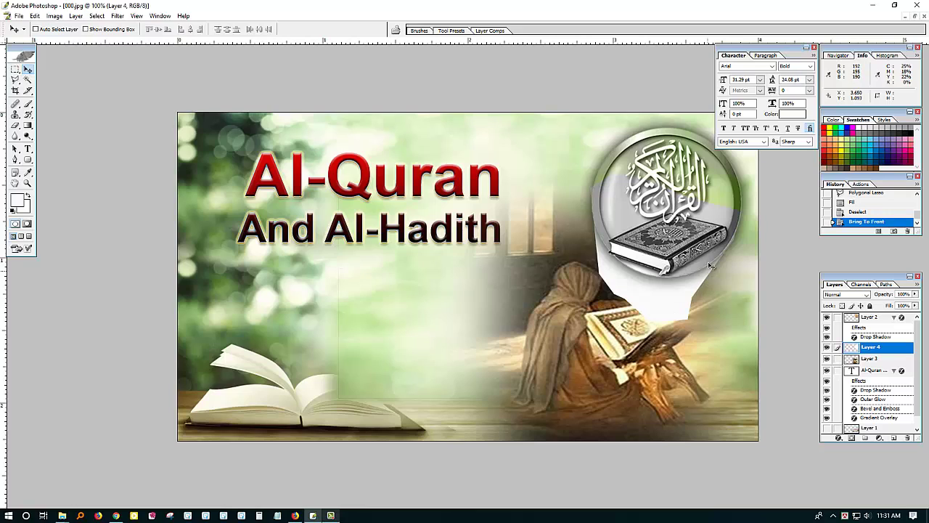
pyautogui.press('l')
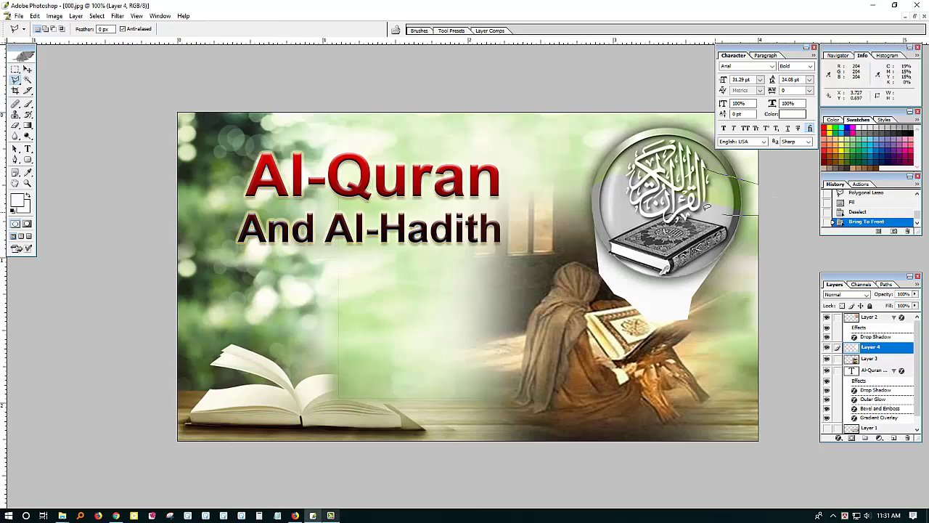
pyautogui.click(618, 144)
pyautogui.hotkey('ctrl', 'alt', 'd')
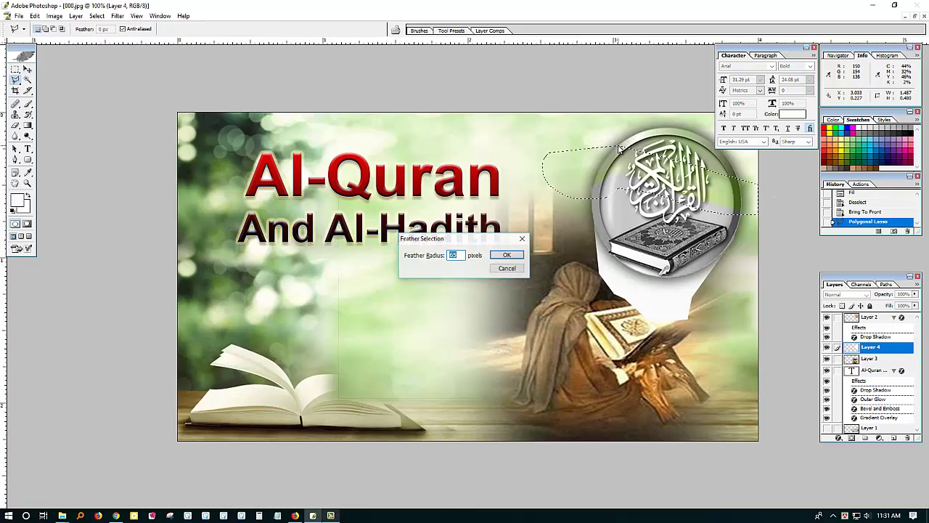
pyautogui.press('Return')
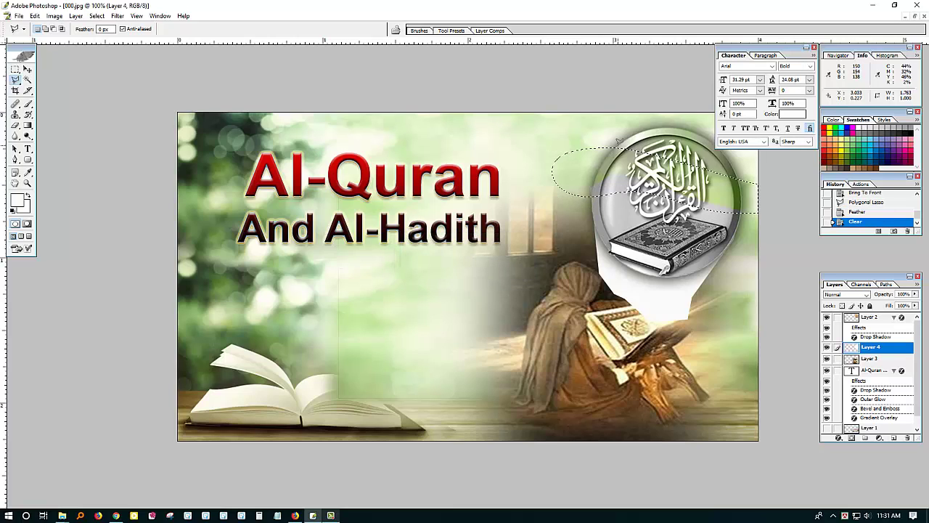
pyautogui.press('Delete')
pyautogui.press('Delete')
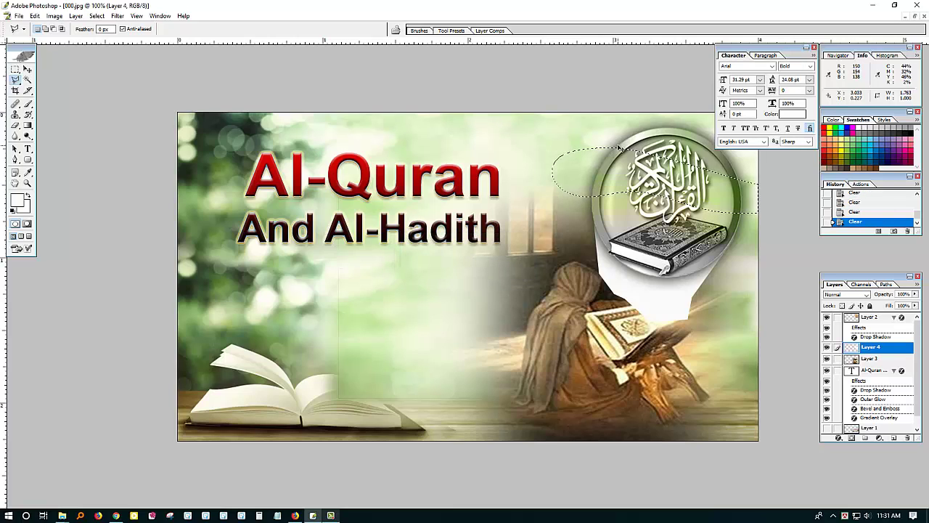
pyautogui.hotkey('ctrl', 'd')
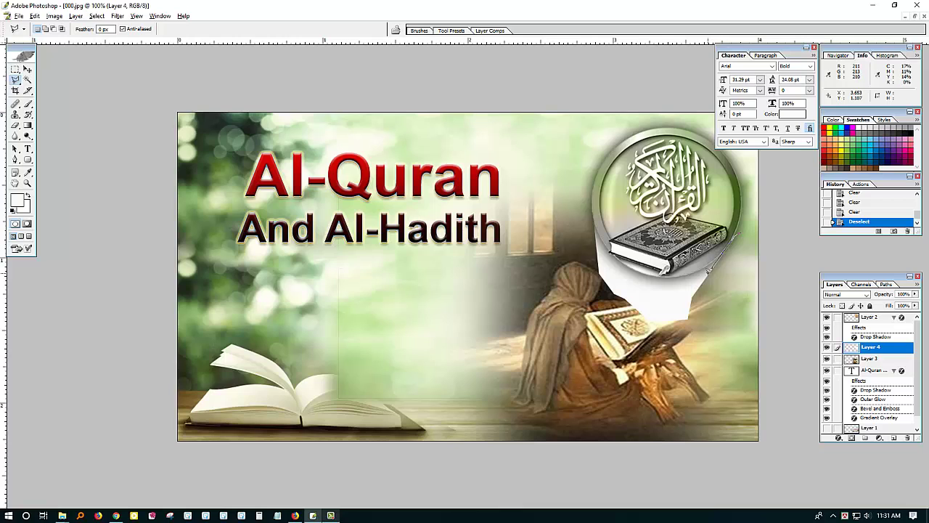
# - Lasso along the white beam's right edge, feather the selection by 35 pixels, clear it several times to soften the edge, and deselect
pyautogui.click(650, 338)
pyautogui.click(777, 266)
pyautogui.doubleClick(747, 271)
pyautogui.rightClick(756, 270)
pyautogui.click(769, 298)
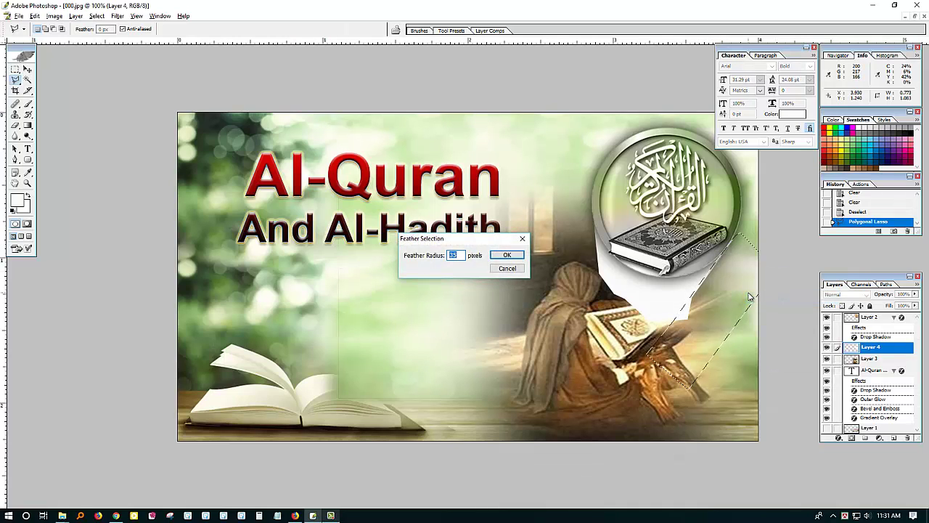
pyautogui.press('Return')
pyautogui.press('Delete')
pyautogui.press('Delete')
pyautogui.press('Delete')
pyautogui.press('Delete')
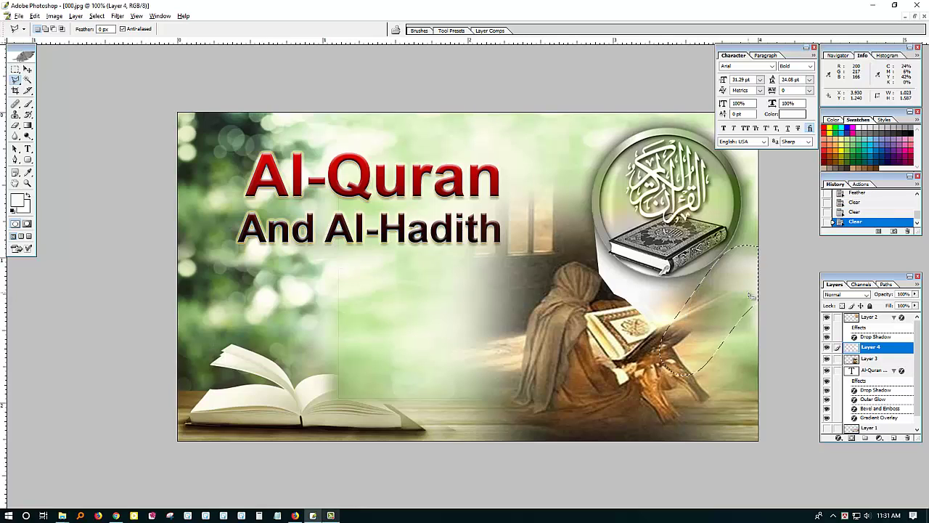
pyautogui.hotkey('ctrl', 'd')
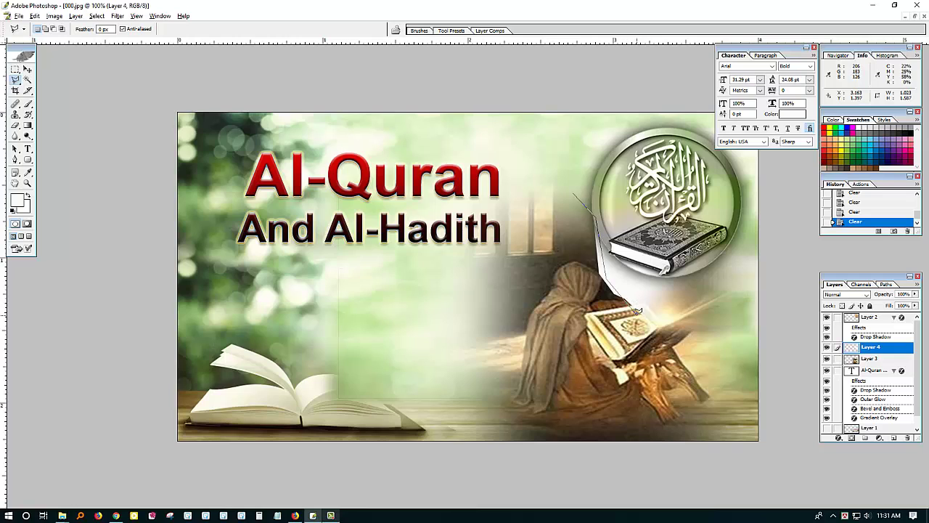
# - Lasso along the beam's left edge over the figure, feather by 35 pixels, clear the area several times, and deselect
pyautogui.click(595, 377)
pyautogui.click(501, 356)
pyautogui.doubleClick(465, 231)
pyautogui.hotkey('ctrl', 'alt', 'd')
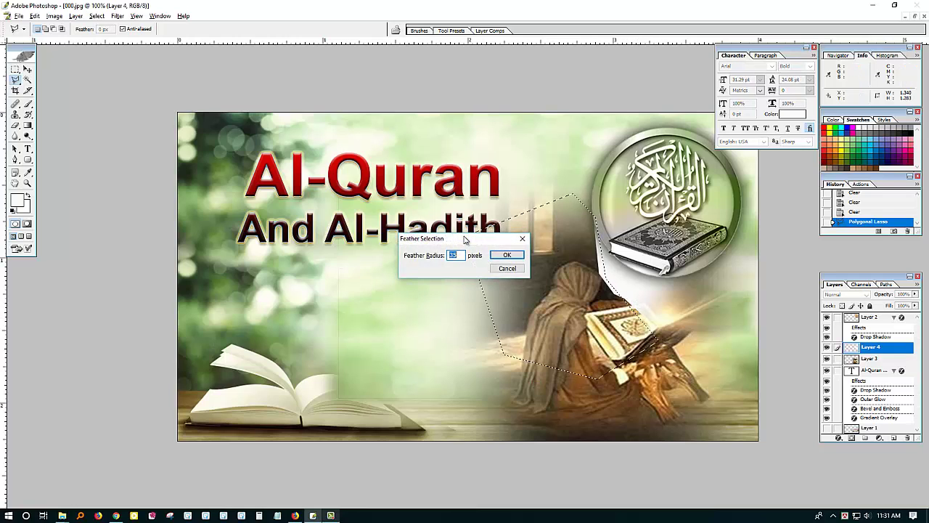
pyautogui.press('Return')
pyautogui.press('Delete')
pyautogui.press('Delete')
pyautogui.press('Delete')
pyautogui.press('Delete')
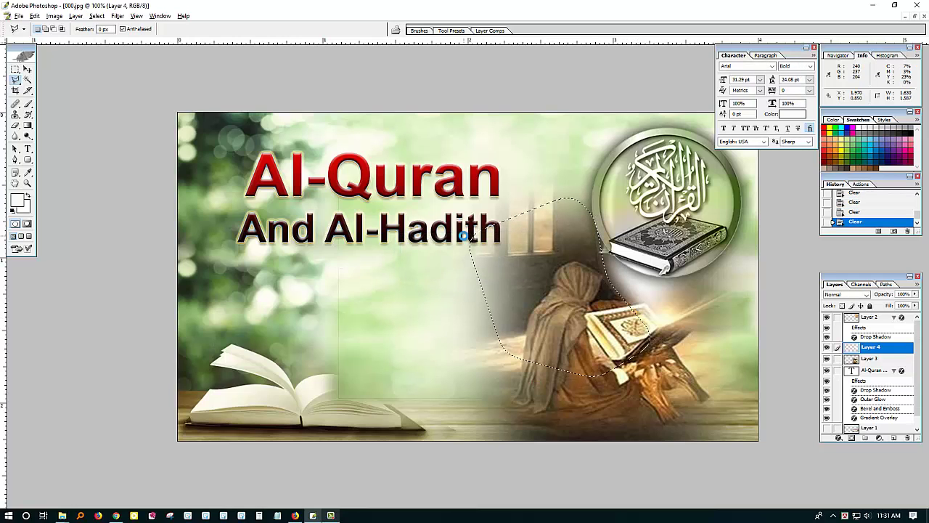
pyautogui.press('v')
pyautogui.hotkey('ctrl', 'd')
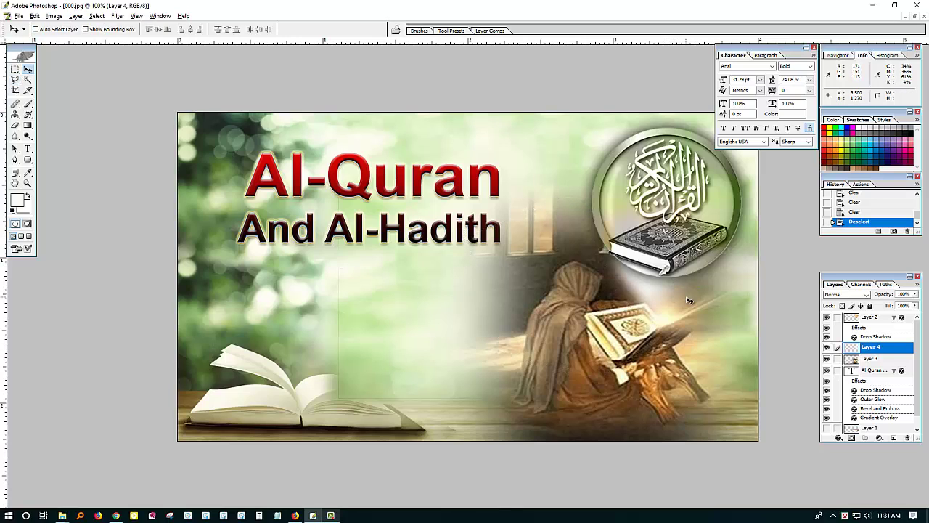
# - Enlarge and distort the white beam with Free Transform so it widens toward the emblem and narrows at the open book
pyautogui.hotkey('ctrl', 't')
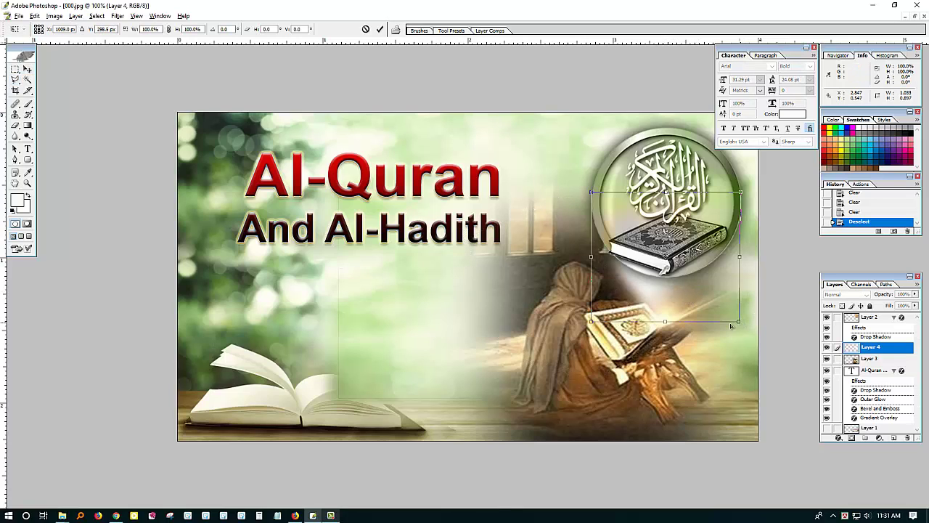
pyautogui.moveTo(731, 326); pyautogui.dragTo(706, 324)
pyautogui.moveTo(739, 192); pyautogui.dragTo(768, 173)
pyautogui.moveTo(597, 196); pyautogui.dragTo(572, 139)
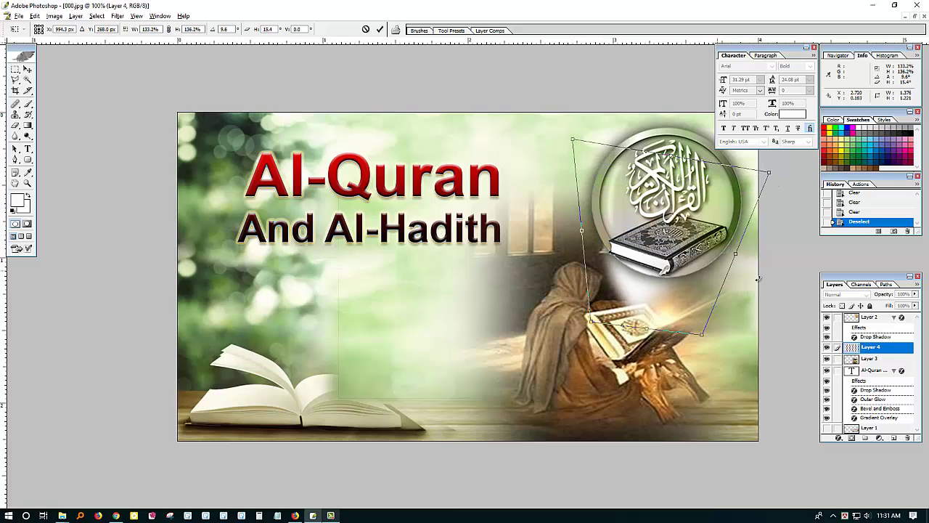
pyautogui.moveTo(707, 338); pyautogui.dragTo(741, 374)
pyautogui.doubleClick(704, 330)
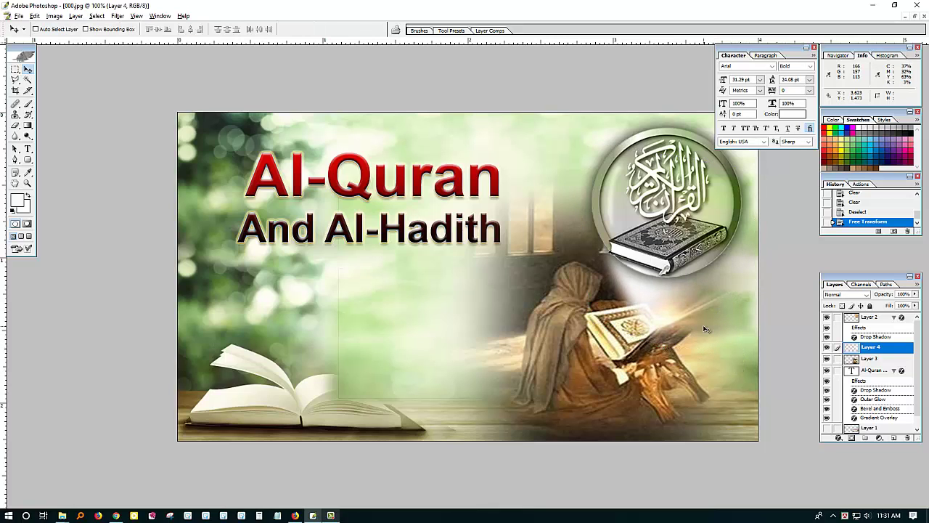
# - Try filling the beam on Layer 4 with the tan foreground color D8B987 after loading its outline as a selection
pyautogui.hotkey('ctrl', '-')
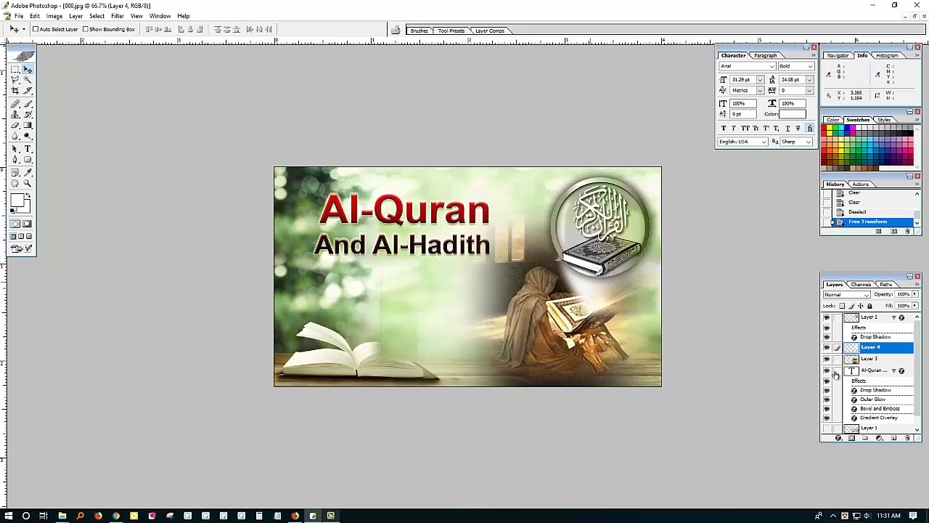
pyautogui.hotkey('ctrl', '+')
pyautogui.keyDown('ctrl'); pyautogui.click(851, 349); pyautogui.keyUp('ctrl')
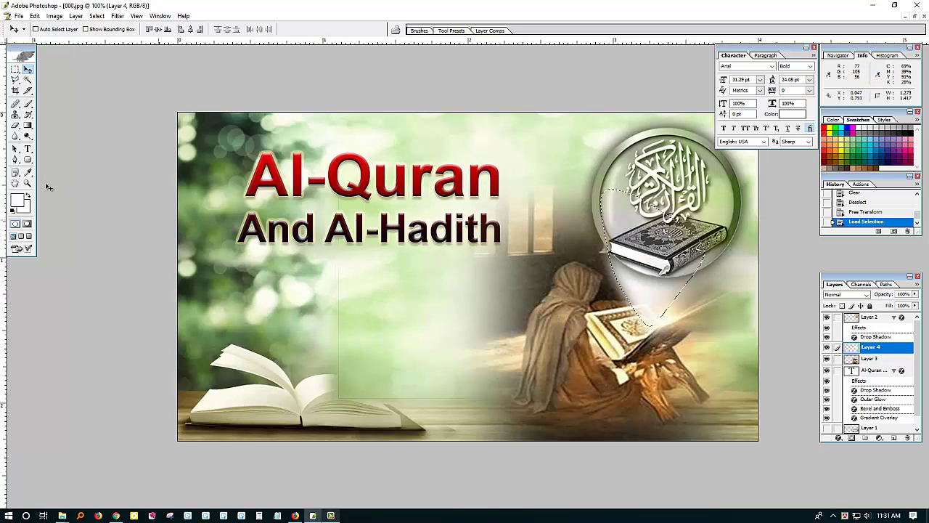
pyautogui.click(16, 198)
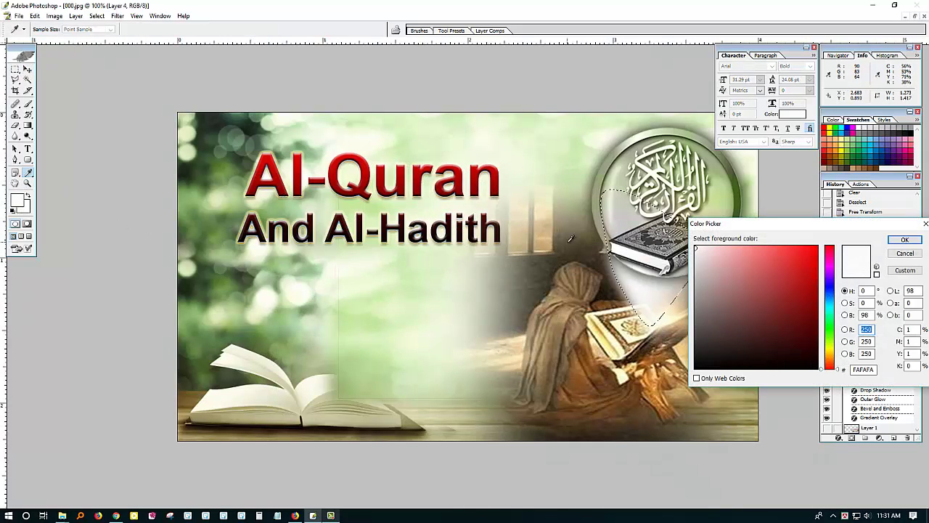
pyautogui.click(285, 199)
pyautogui.moveTo(810, 236); pyautogui.dragTo(809, 317)
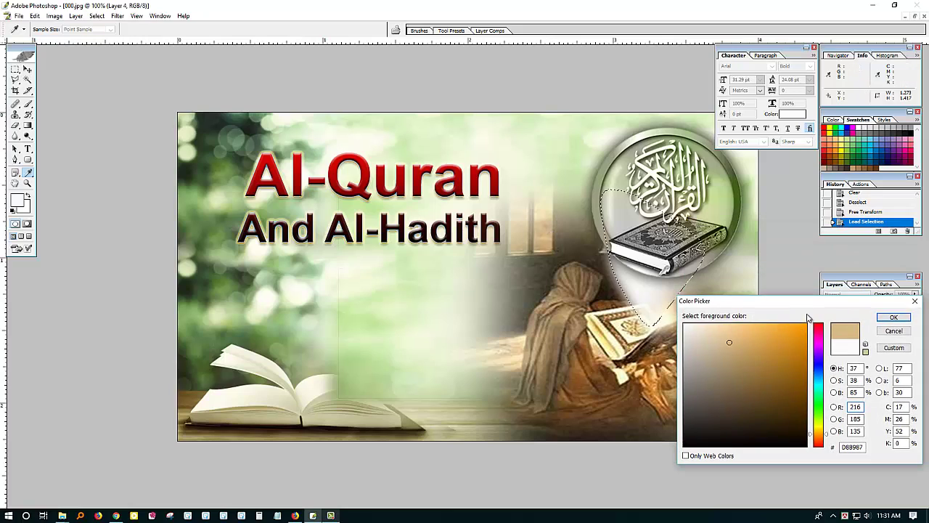
pyautogui.click(900, 325)
pyautogui.press('v')
pyautogui.hotkey('alt', 'BackSpace')
pyautogui.hotkey('ctrl', 'd')
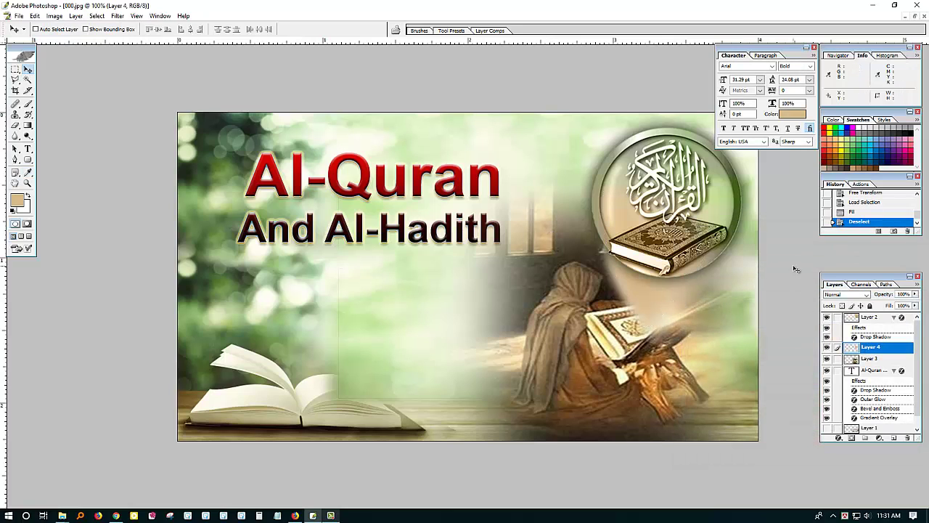
# - Undo the tan fill on the beam and deselect
pyautogui.hotkey('ctrl', 'alt', 'z')
pyautogui.hotkey('ctrl', 'alt', 'z')
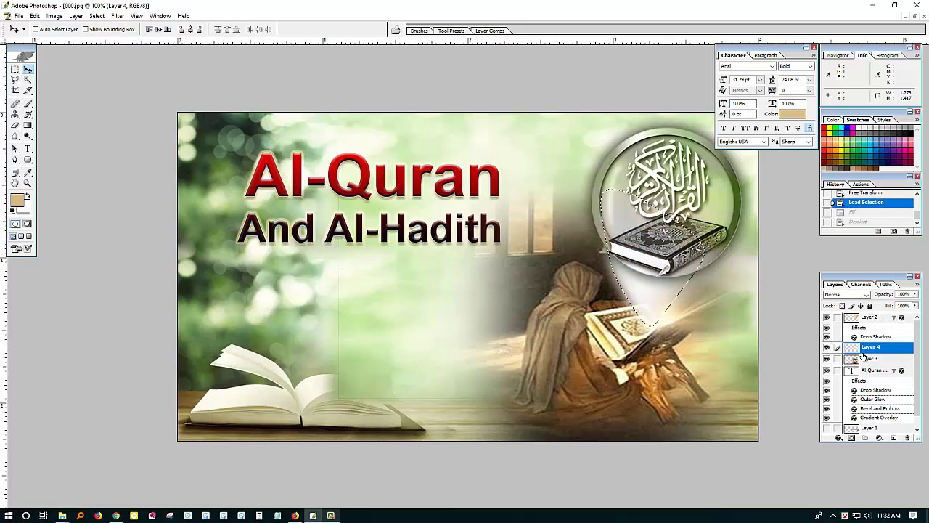
pyautogui.hotkey('ctrl', 'd')
# - Set Layer 4's blend mode to Overlay and toggle the layer's visibility to compare the beam's effect
pyautogui.click(854, 294)
pyautogui.click(850, 304)
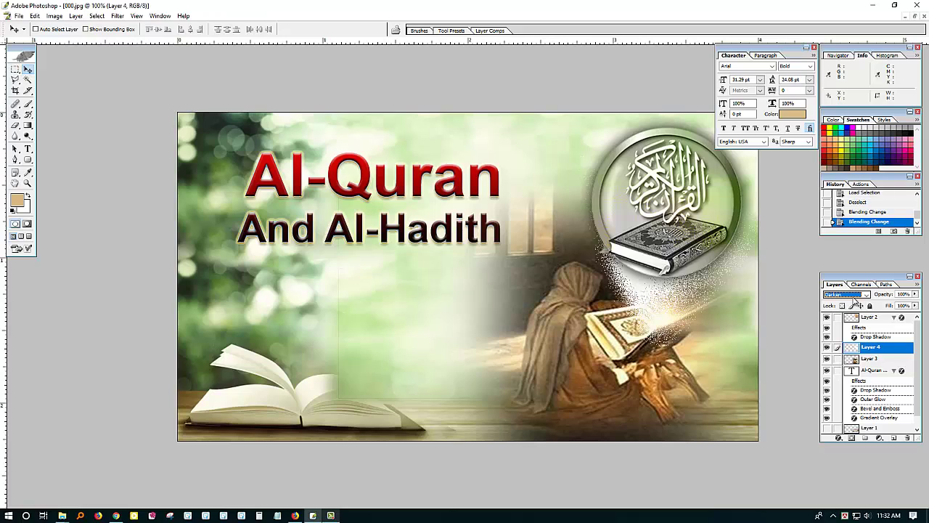
pyautogui.press('Down')
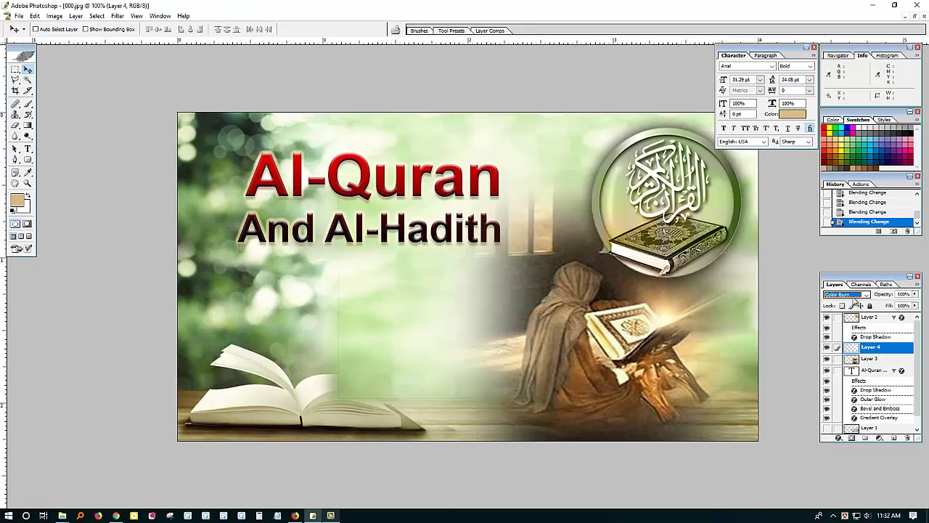
pyautogui.press('Down')
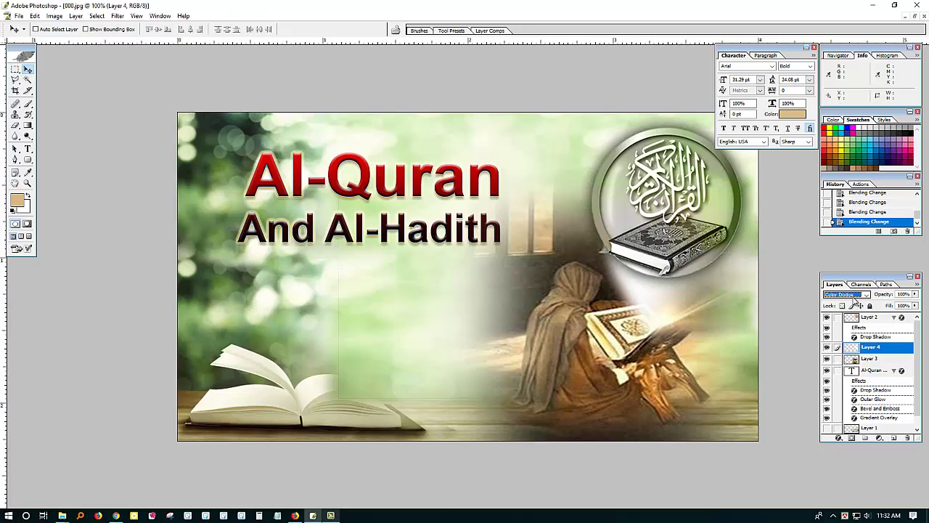
pyautogui.press('Down')
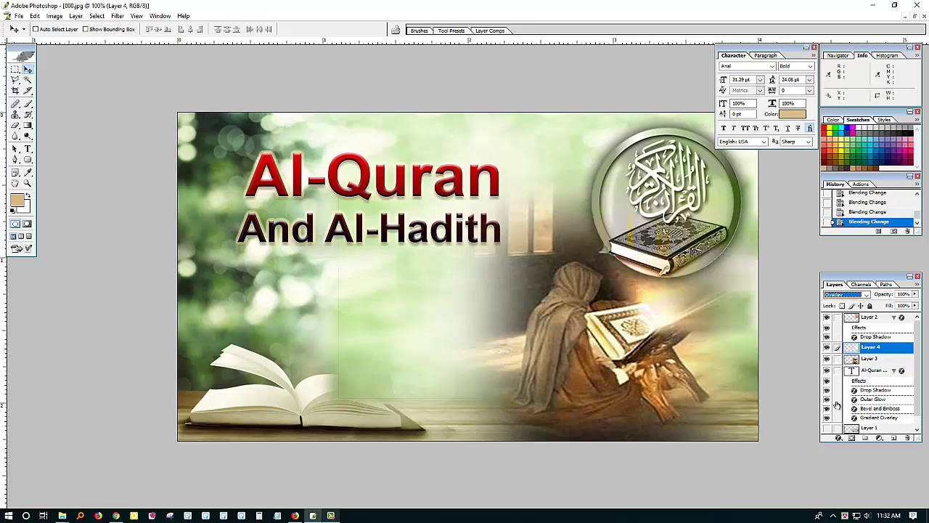
pyautogui.click(826, 349)
pyautogui.click(826, 349)
pyautogui.click(827, 349)
pyautogui.click(826, 349)
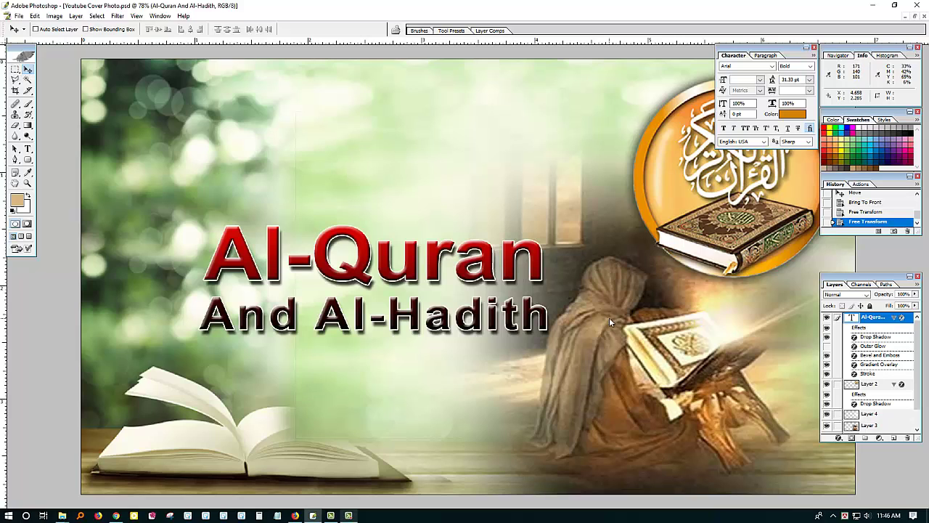
# - Flip the reading-figure picture (Layer 3) horizontally and move it to the canvas's right edge with the panels hidden
pyautogui.rightClick(610, 322)
pyautogui.click(618, 324)
pyautogui.hotkey('ctrl', 't')
pyautogui.rightClick(646, 378)
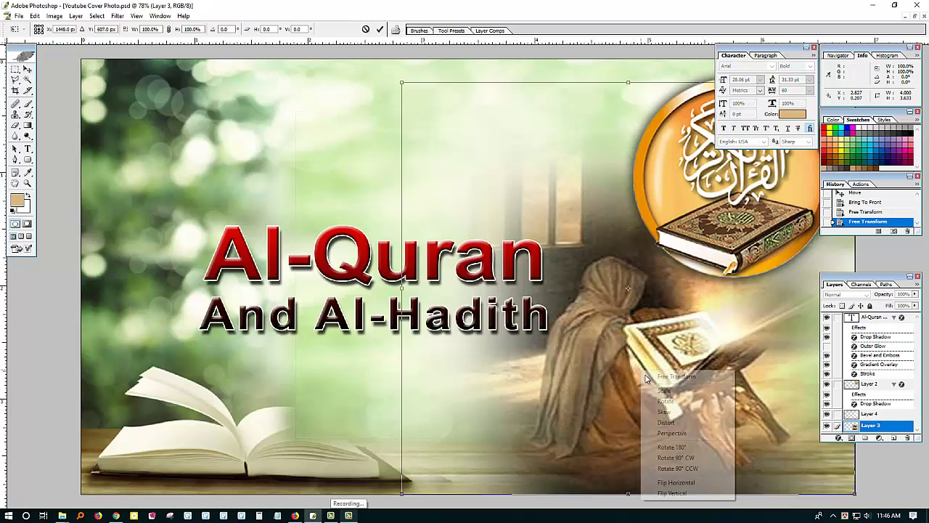
pyautogui.click(676, 482)
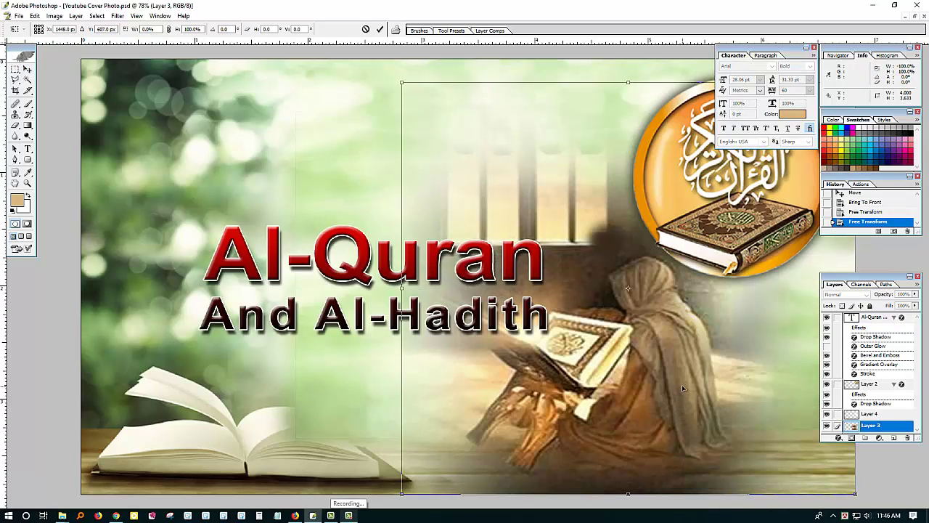
pyautogui.press('Return')
pyautogui.press('Tab')
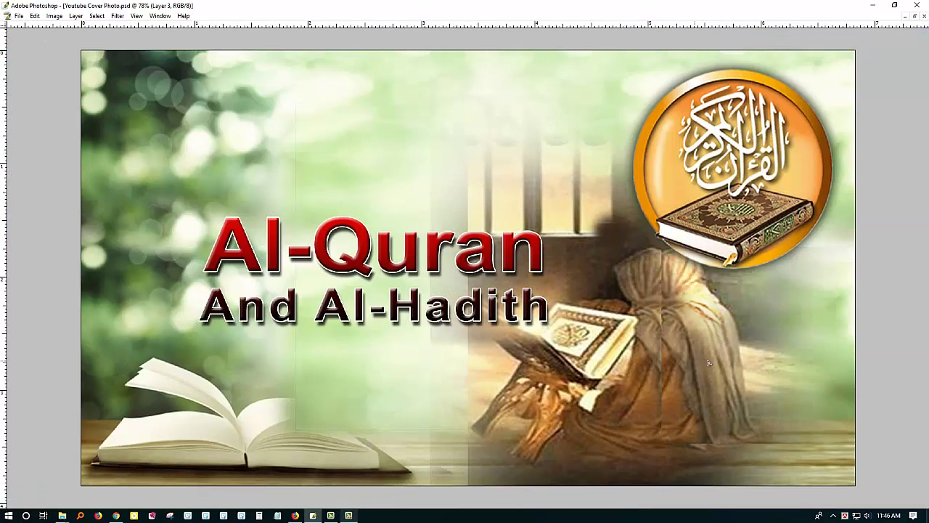
pyautogui.moveTo(710, 363); pyautogui.dragTo(764, 363)
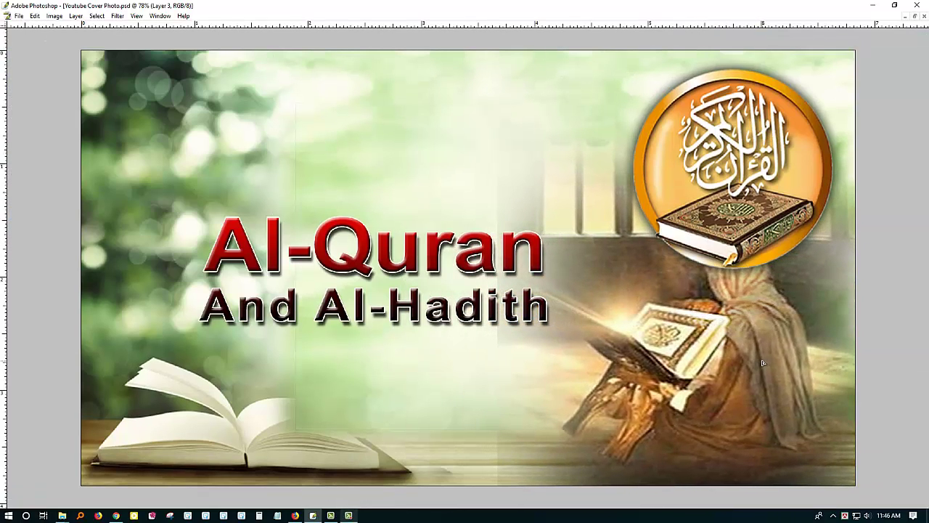
# - Select the Quran emblem (Layer 2) and move it left, away from above the reading figure's head
pyautogui.rightClick(760, 216)
pyautogui.click(771, 226)
pyautogui.moveTo(768, 169); pyautogui.dragTo(617, 191)
pyautogui.rightClick(590, 199)
pyautogui.click(614, 207)
pyautogui.hotkey('ctrl', 't')
pyautogui.moveTo(512, 267); pyautogui.dragTo(535, 235)
pyautogui.moveTo(648, 165)
pyautogui.mouseDown()
pyautogui.moveTo(634, 205)
pyautogui.moveTo(654, 168)
pyautogui.mouseUp()
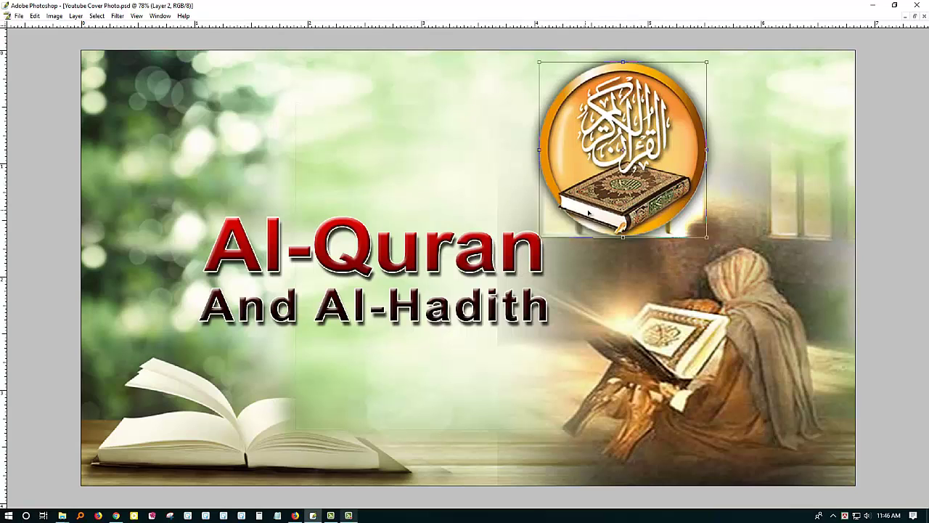
pyautogui.hotkey('ctrl', 'z')
pyautogui.press('Escape')
# - Shrink the Quran emblem with Free Transform and place it just right of the "Al-Quran" title, above the open book
pyautogui.hotkey('ctrl', 't')
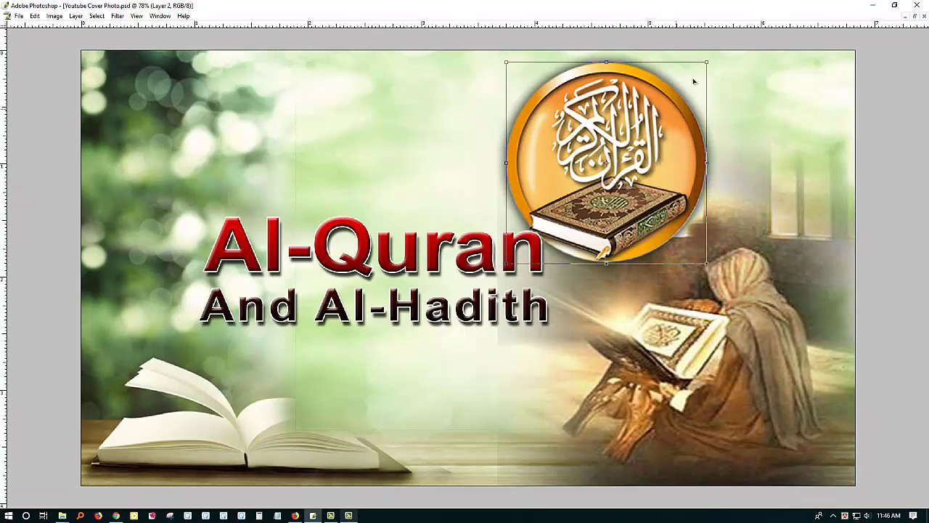
pyautogui.moveTo(694, 76); pyautogui.dragTo(668, 170)
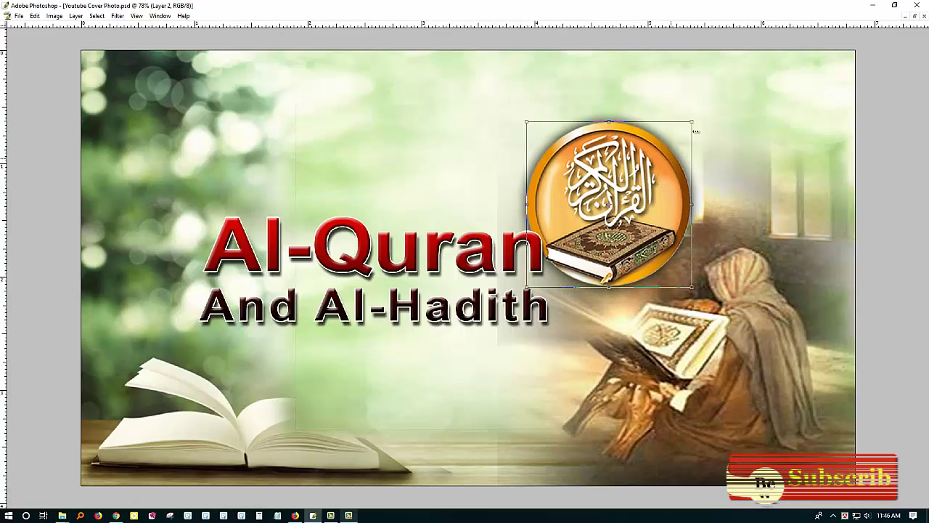
pyautogui.moveTo(691, 121); pyautogui.dragTo(641, 172)
pyautogui.moveTo(621, 224); pyautogui.dragTo(646, 232)
pyautogui.press('Return')
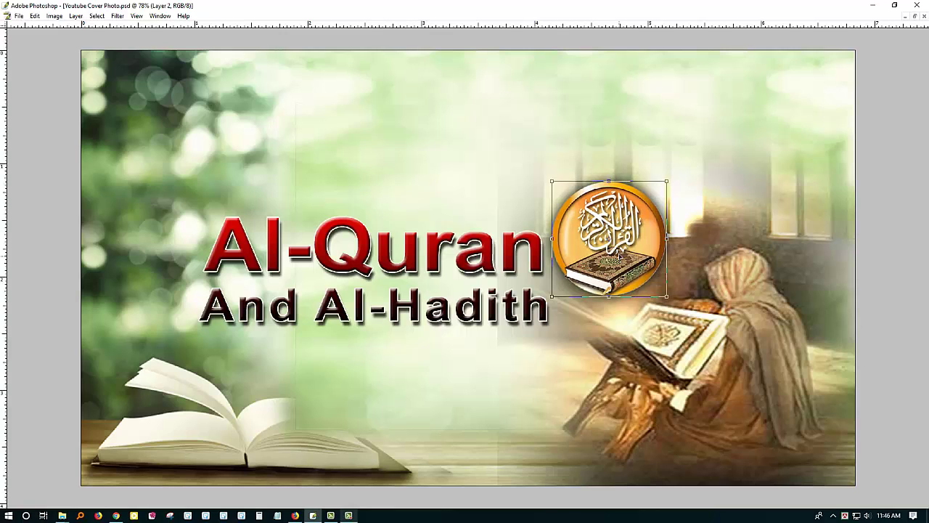
# - Select the "Al-Quran And Al-Hadith" title layer and shrink it slightly with Free Transform, keeping its lower-right corner in place
pyautogui.rightClick(529, 311)
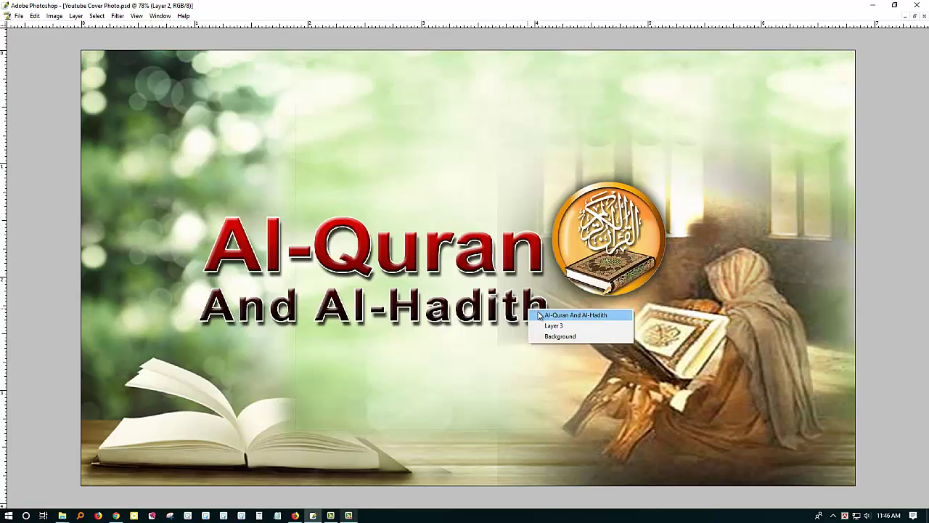
pyautogui.click(556, 314)
pyautogui.moveTo(201, 217); pyautogui.dragTo(227, 222)
pyautogui.press('Return')
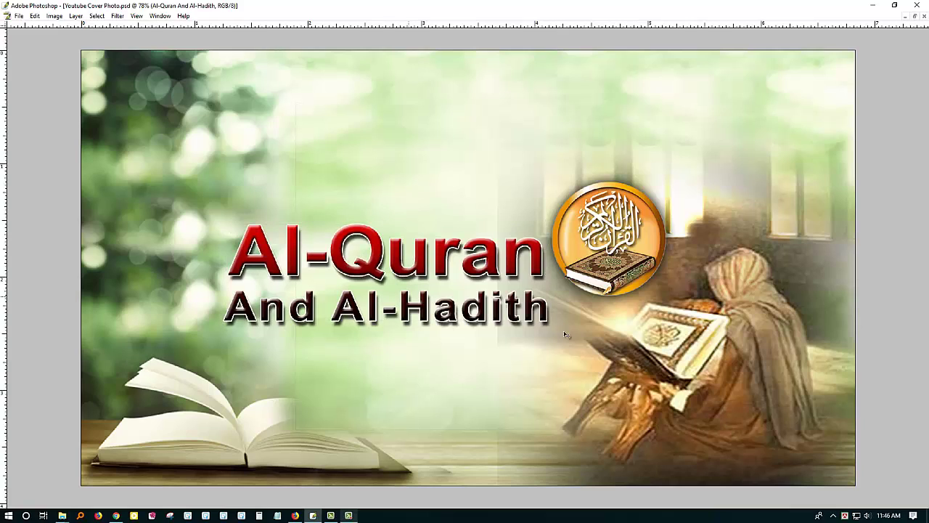
# - Select the reading-figure picture (Layer 3) and nudge it left, closer to the title and the Quran emblem
pyautogui.rightClick(681, 338)
pyautogui.click(687, 344)
pyautogui.hotkey('shift', 'Left')
pyautogui.hotkey('shift', 'Left')
pyautogui.hotkey('shift', 'Left')
pyautogui.hotkey('shift', 'Left')
pyautogui.press('Left')
pyautogui.press('Left')
pyautogui.press('Left')
pyautogui.press('Left')
pyautogui.press('Left')
pyautogui.press('Left')
pyautogui.press('Left')
pyautogui.press('Left')
pyautogui.press('Left')
pyautogui.press('Left')
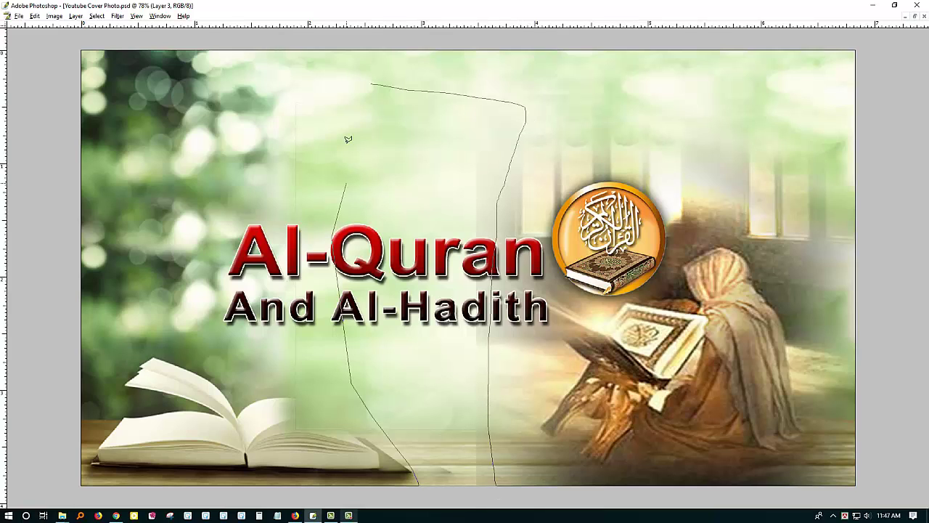
# - Lasso the hard left edge of the reading-figure picture, feather the selection by 45 pixels, delete the area and deselect
pyautogui.moveTo(347, 139); pyautogui.dragTo(354, 125)
pyautogui.rightClick(449, 171)
pyautogui.click(479, 205)
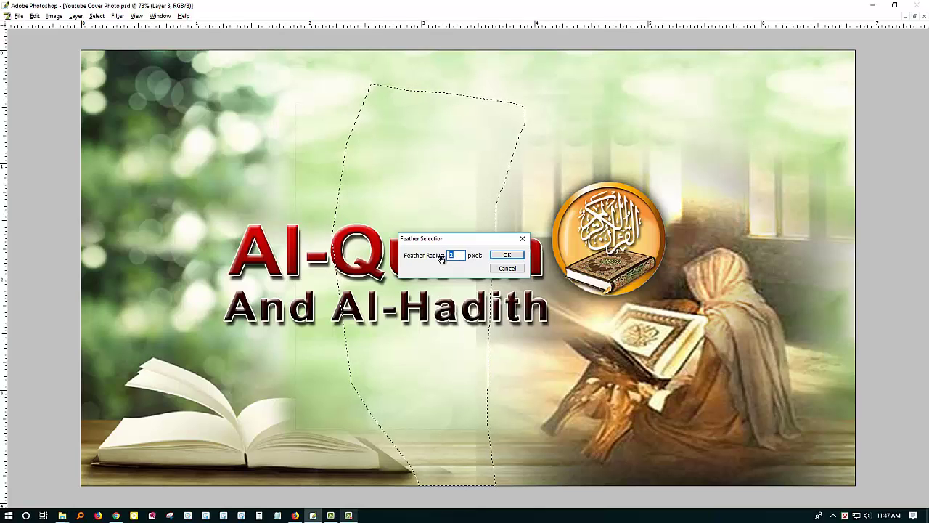
pyautogui.write('45')
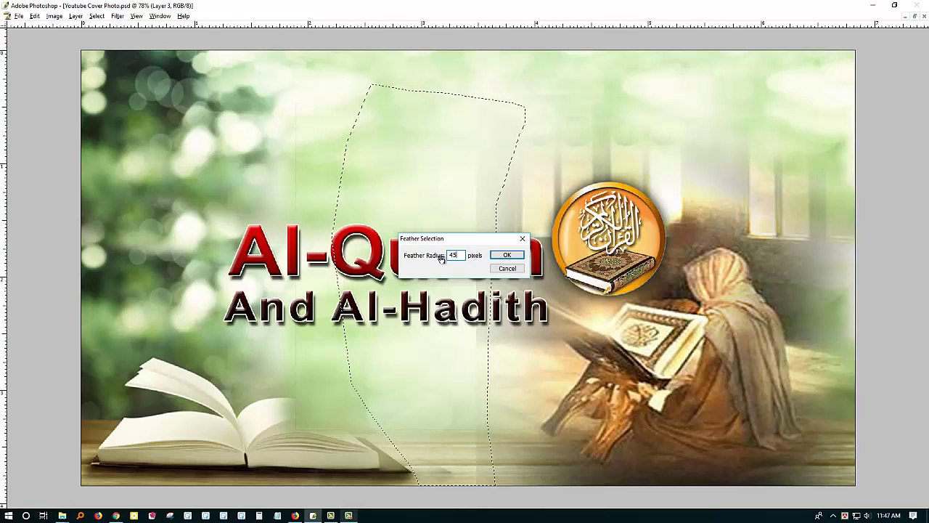
pyautogui.press('Return')
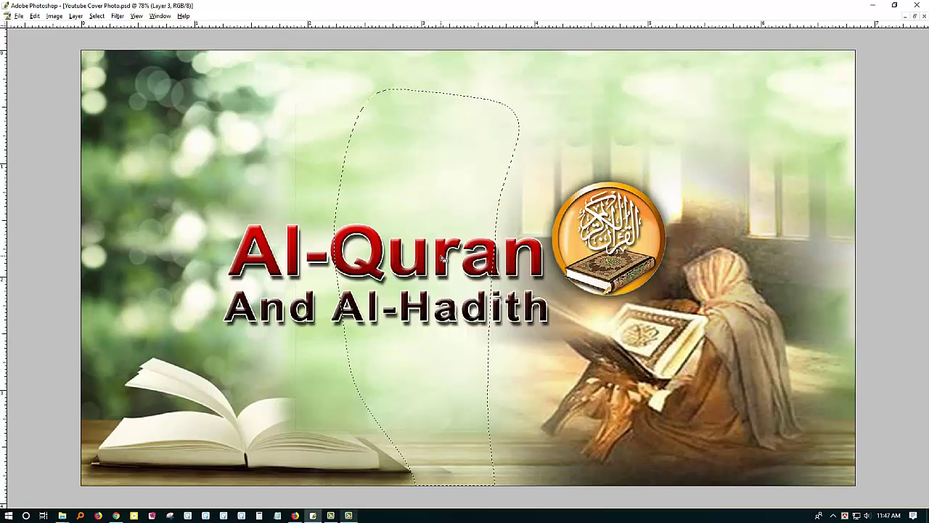
pyautogui.click(774, 278)
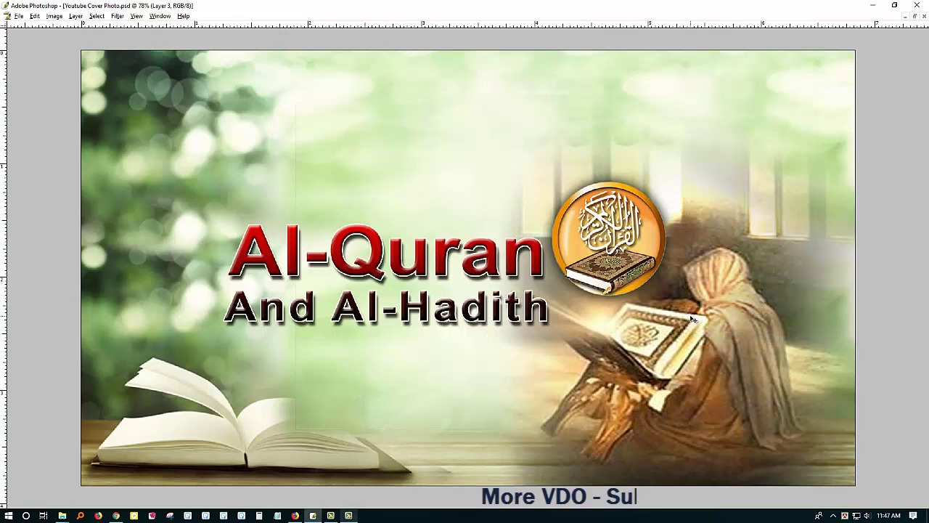
# - Select the Quran emblem (Layer 2) and move it slightly left, against the end of the "Al-Quran" title
pyautogui.rightClick(626, 235)
pyautogui.click(646, 243)
pyautogui.moveTo(642, 246); pyautogui.dragTo(633, 245)
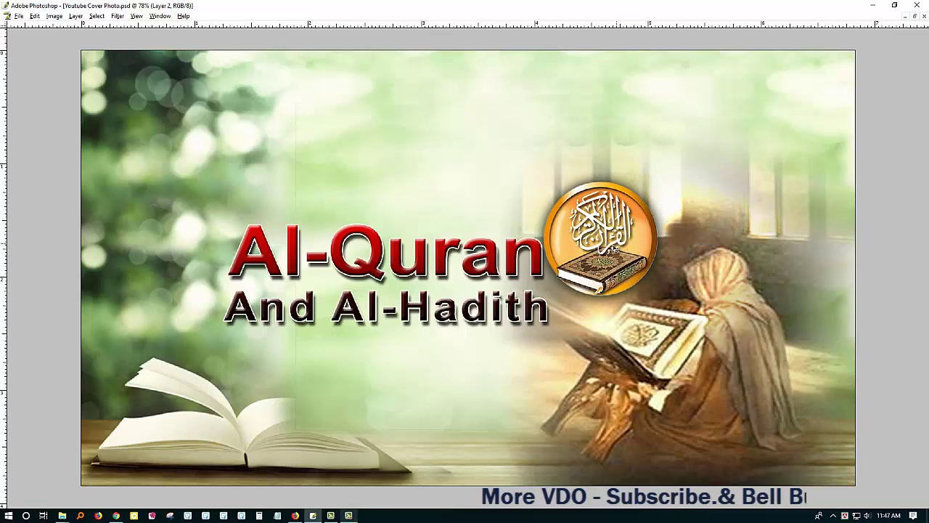
# - Enlarge the Quran emblem (Layer 2) up and to the left with Free Transform, keeping its lower-right corner in place
pyautogui.rightClick(602, 243)
pyautogui.click(608, 249)
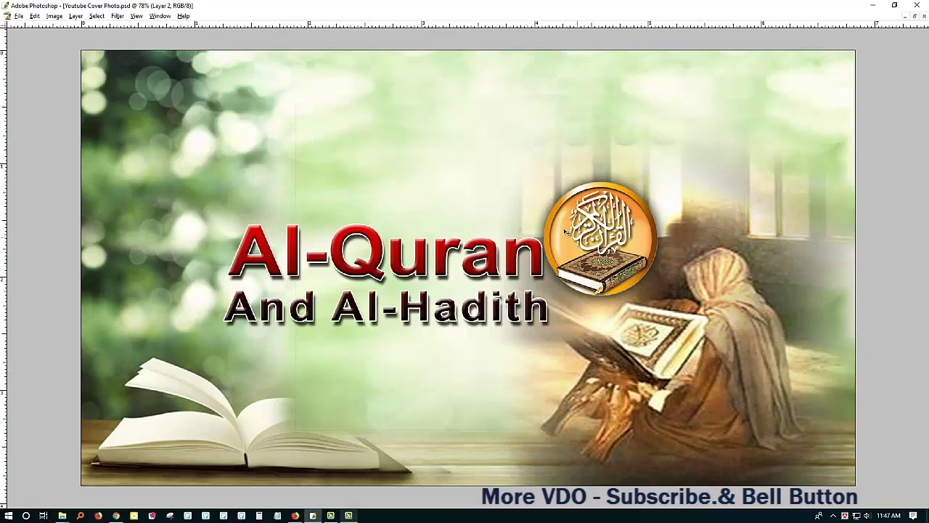
pyautogui.hotkey('ctrl', 't')
pyautogui.moveTo(544, 182); pyautogui.dragTo(502, 141)
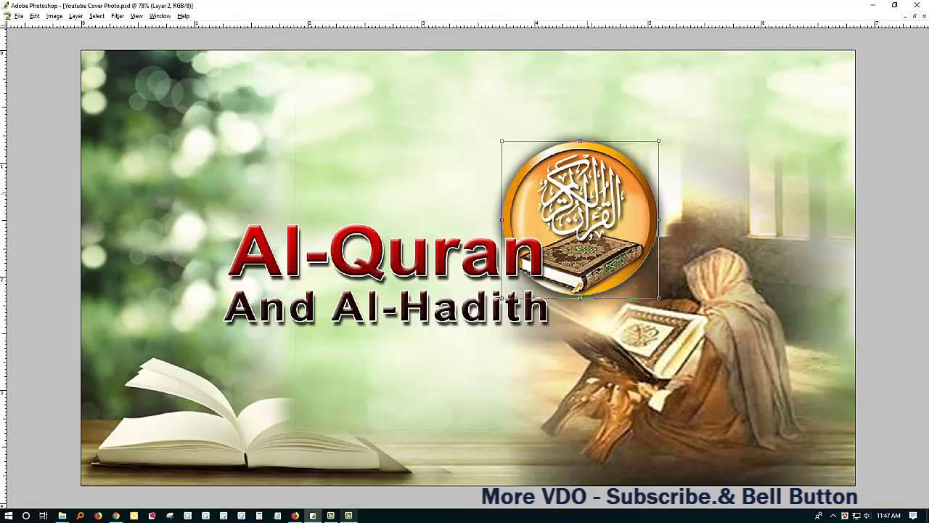